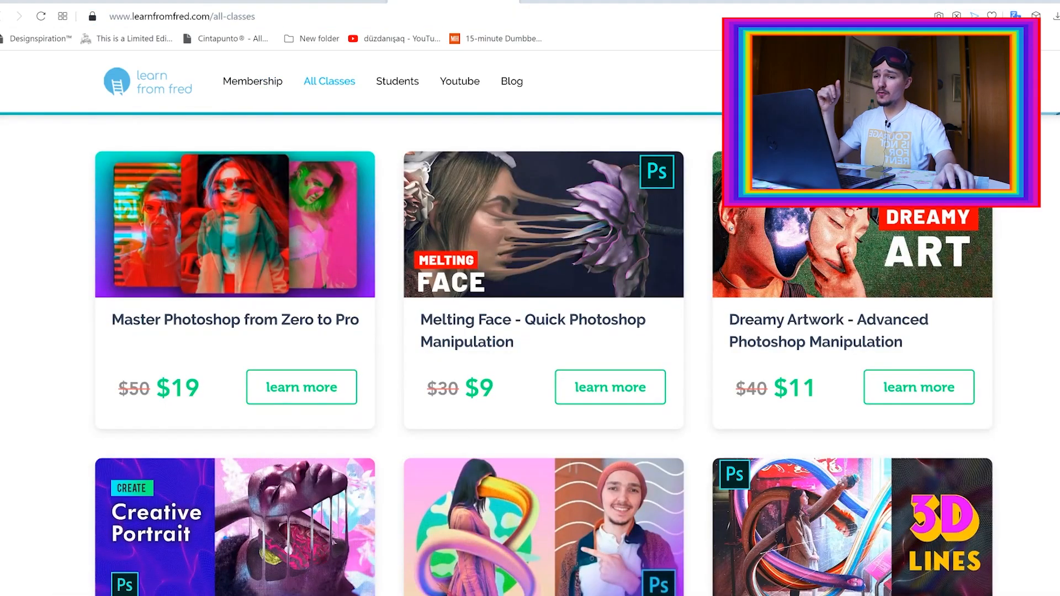
Look through the class listings and the membership overview on the Learn From Fred website
{"action": "scroll", "coordinate": [1049, 309], "scroll_direction": "down", "scroll_amount": 3}
{"action": "scroll", "coordinate": [1052, 311], "scroll_direction": "down", "scroll_amount": 3}
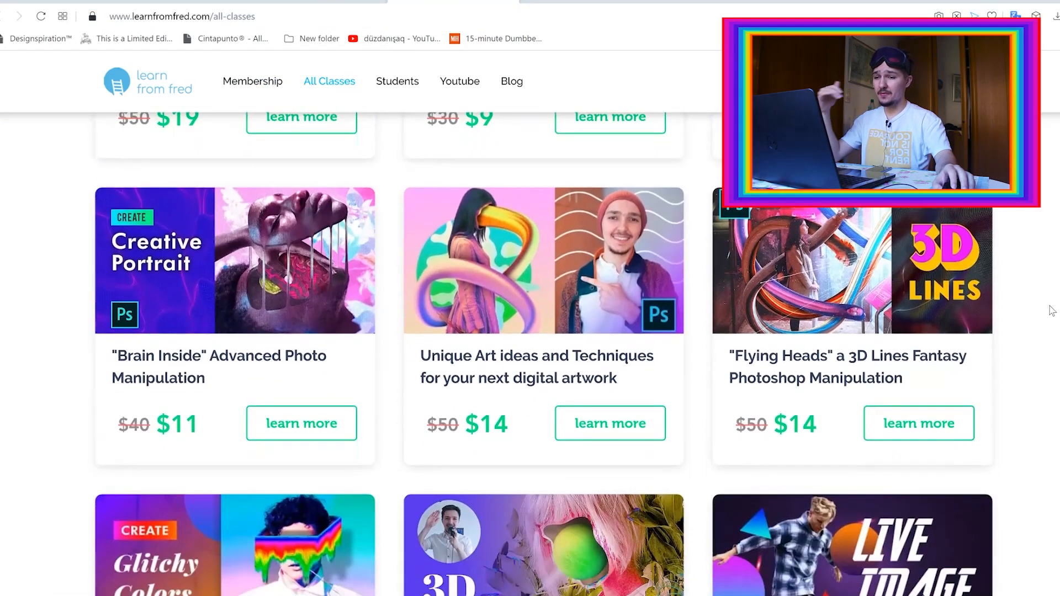
{"action": "scroll", "coordinate": [1049, 309], "scroll_direction": "up", "scroll_amount": 2}
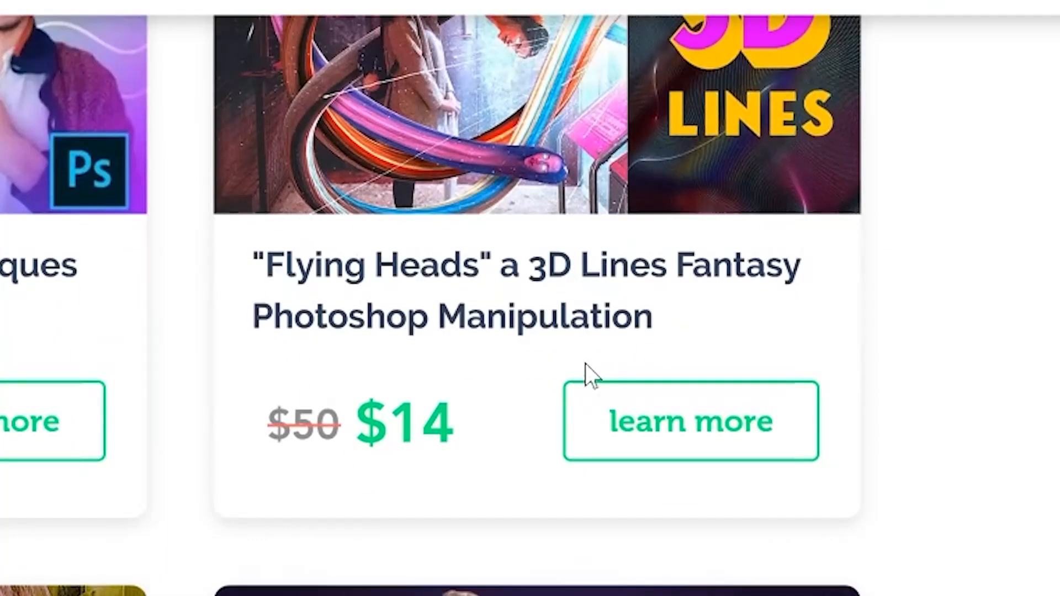
{"action": "scroll", "coordinate": [587, 372], "scroll_direction": "down", "scroll_amount": 3}
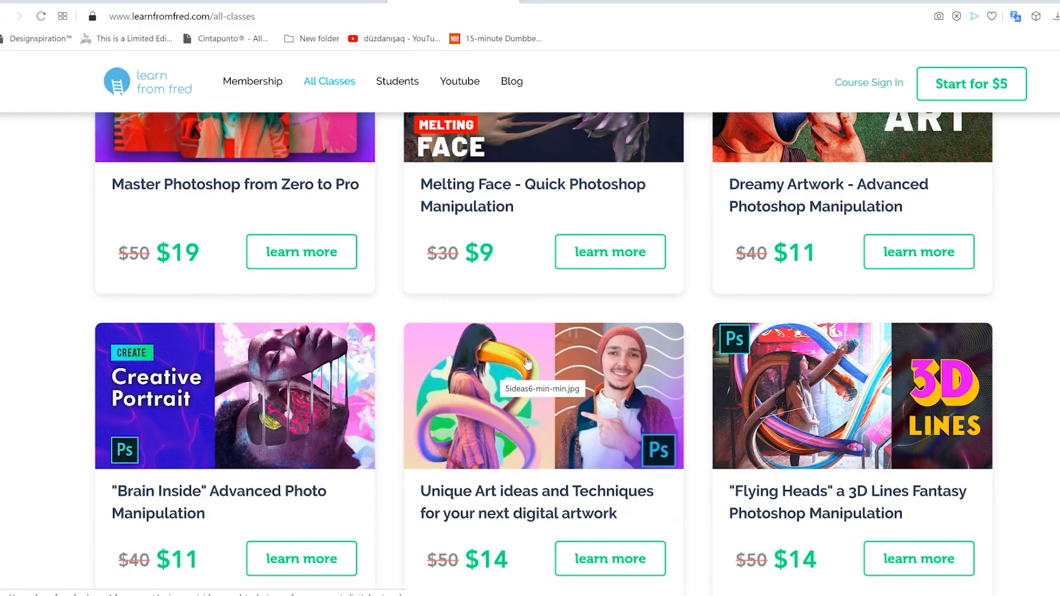
{"action": "scroll", "coordinate": [527, 354], "scroll_direction": "up", "scroll_amount": 3}
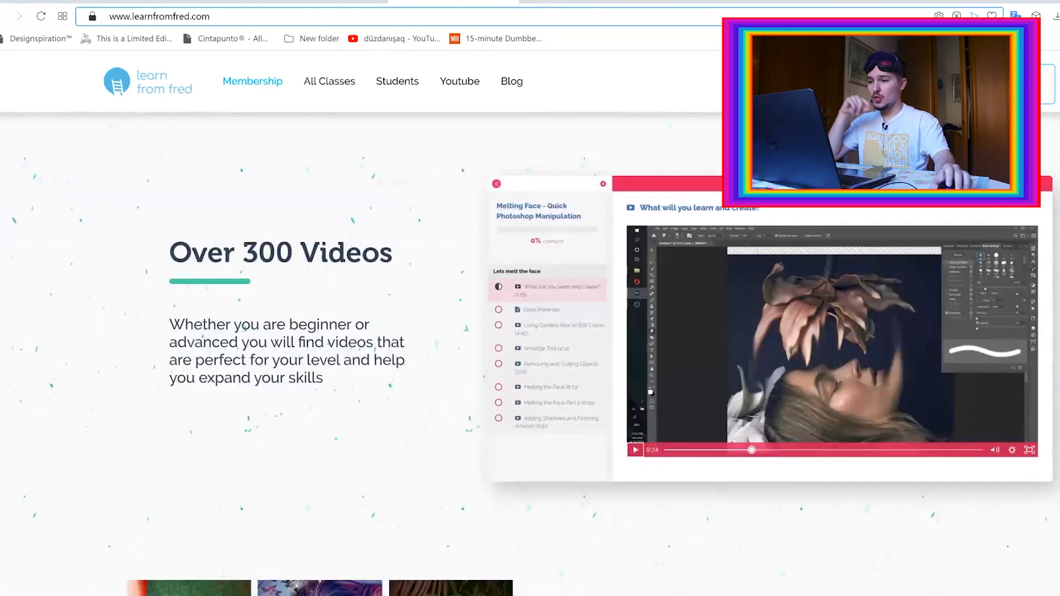
{"action": "scroll", "coordinate": [431, 283], "scroll_direction": "down", "scroll_amount": 5}
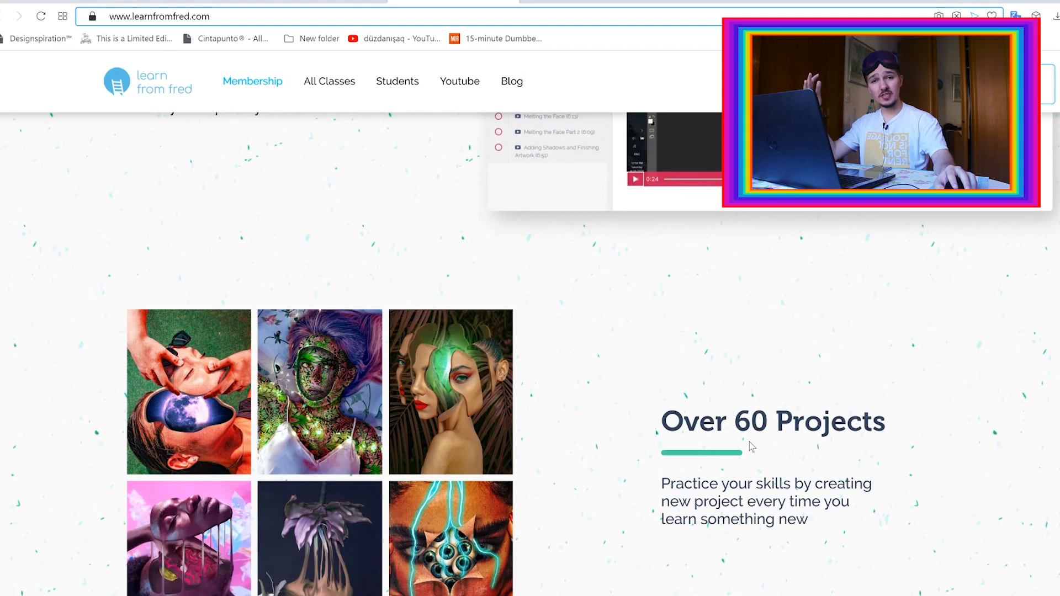
{"action": "scroll", "coordinate": [752, 446], "scroll_direction": "down", "scroll_amount": 10}
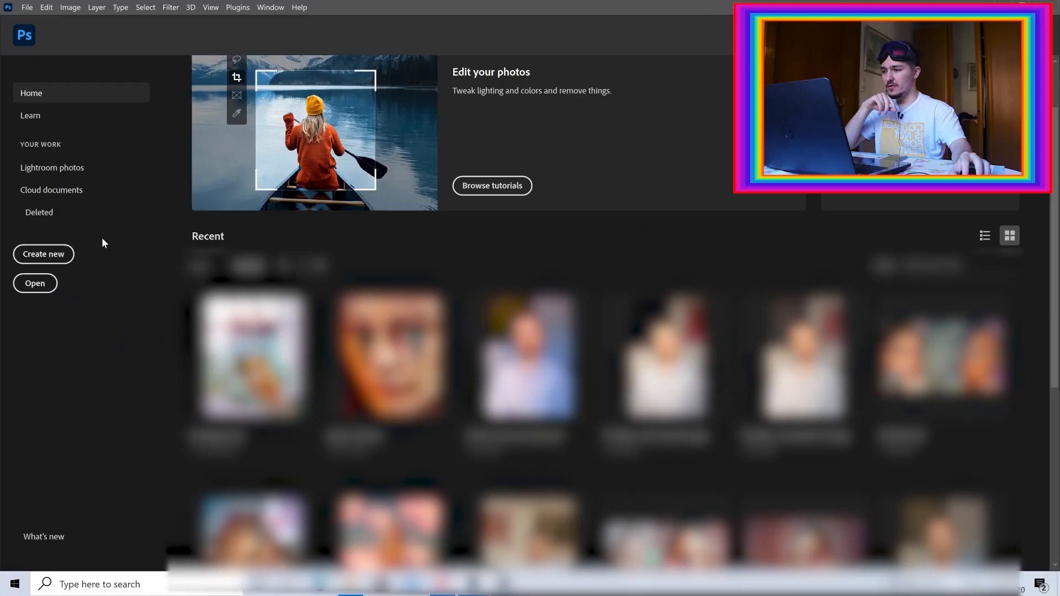
In Photoshop, create a new 1000 x 1250 px document at 300 pixels/inch in RGB Color with a white background
{"action": "left_click", "coordinate": [44, 254]}
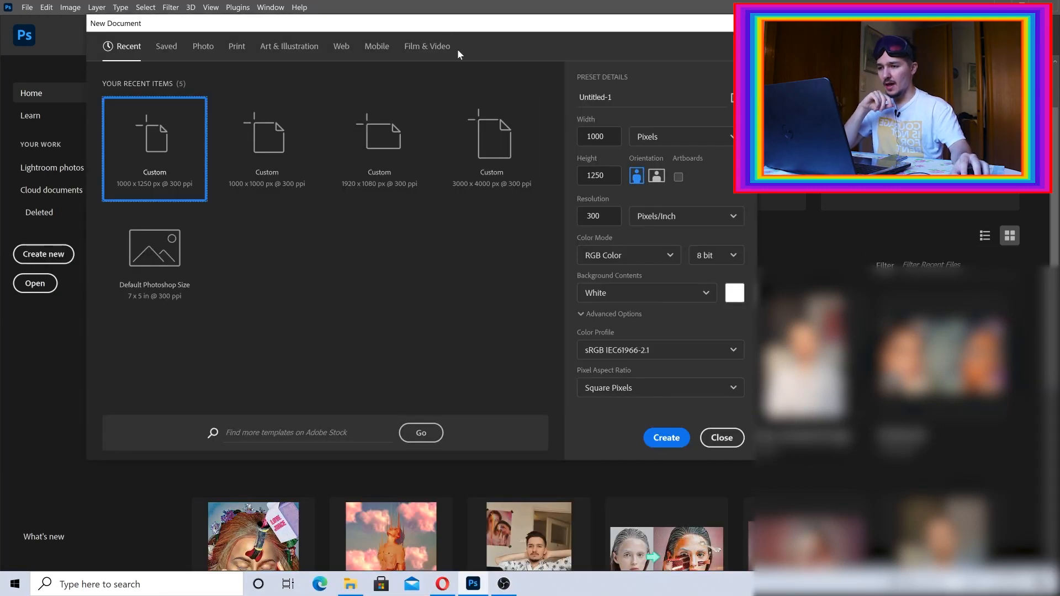
{"action": "left_click_drag", "start_coordinate": [442, 28], "coordinate": [524, 109]}
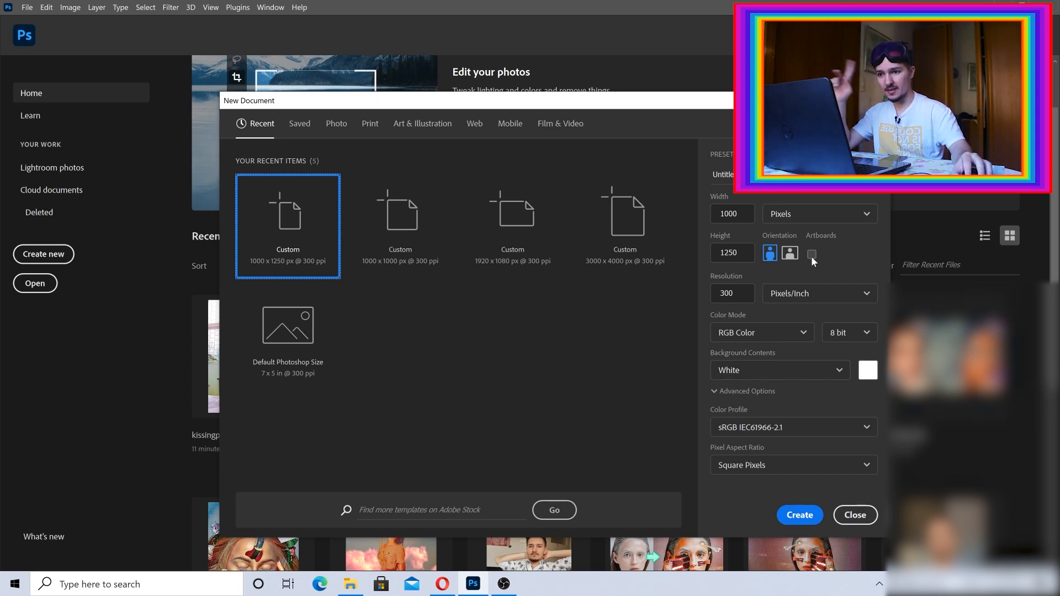
{"action": "left_click", "coordinate": [800, 515]}
Place the bedroom photo of the kissing couple from the Downloads folder into the document
{"action": "left_click", "coordinate": [350, 584]}
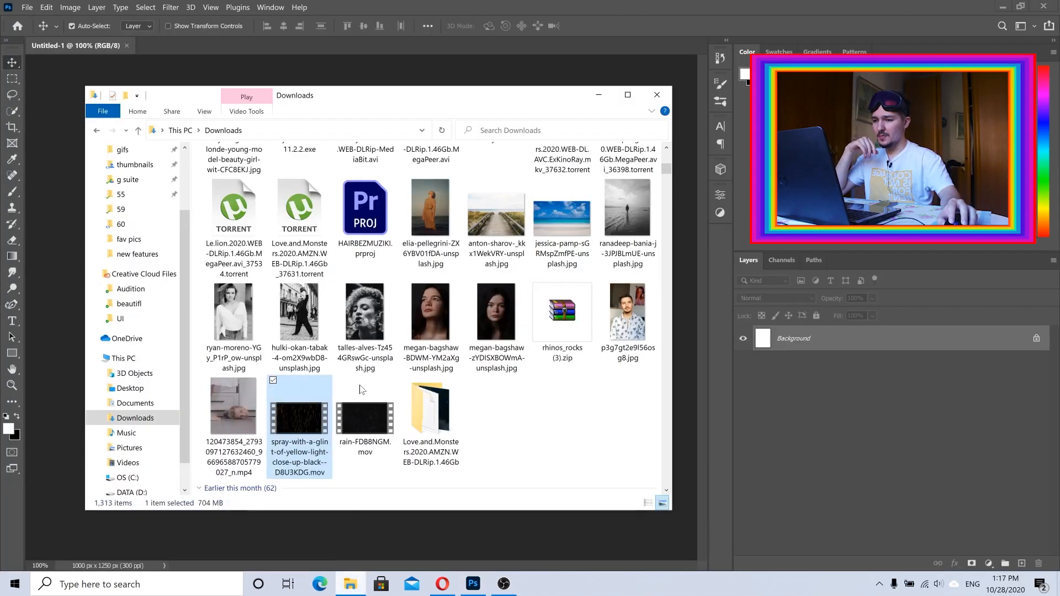
{"action": "left_click_drag", "start_coordinate": [666, 169], "coordinate": [665, 176]}
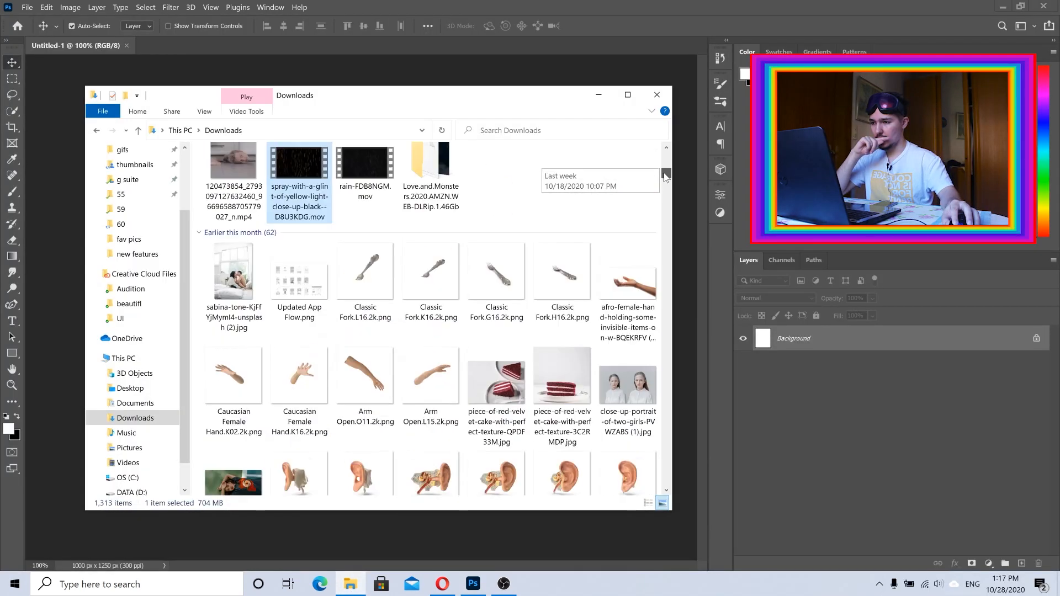
{"action": "left_click_drag", "start_coordinate": [252, 280], "coordinate": [43, 422]}
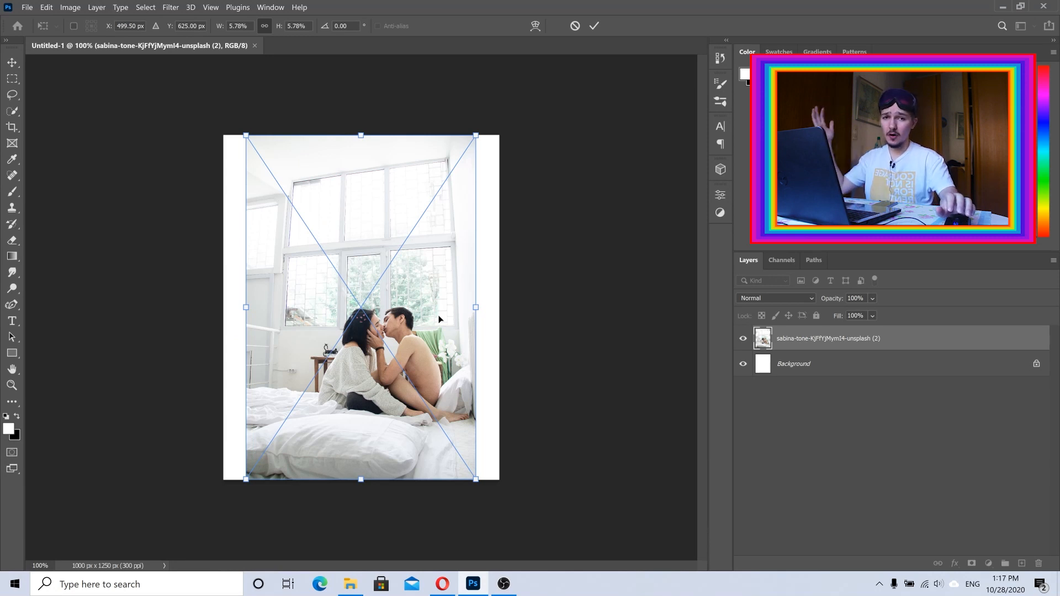
Enlarge and reposition the placed couple photo to cover the whole canvas, and delete the Background layer
{"action": "left_click_drag", "start_coordinate": [482, 309], "coordinate": [500, 308]}
{"action": "left_click_drag", "start_coordinate": [237, 308], "coordinate": [213, 310]}
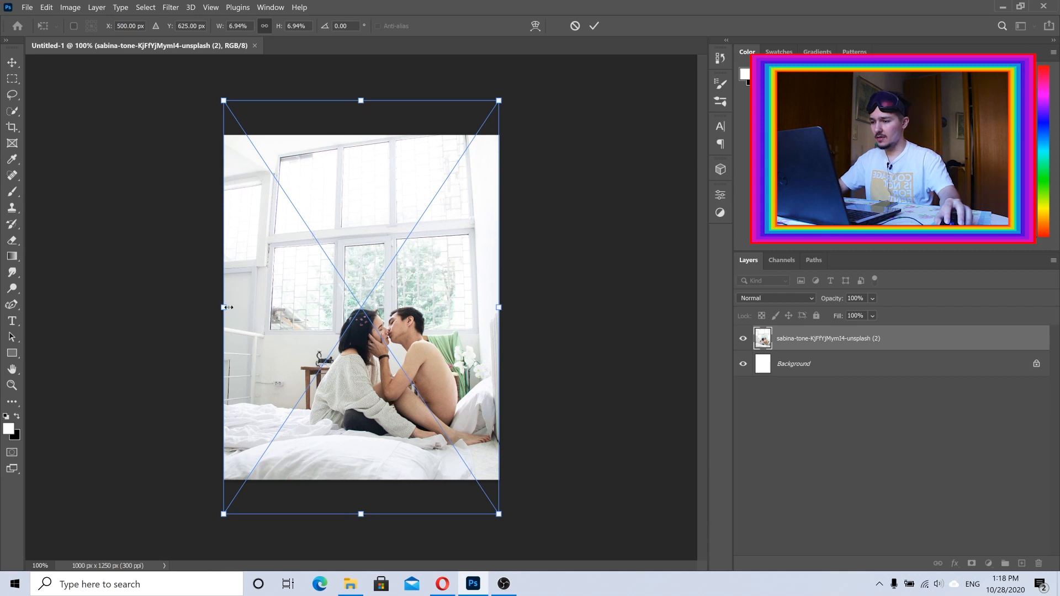
{"action": "left_click_drag", "start_coordinate": [228, 308], "coordinate": [166, 308]}
{"action": "left_click_drag", "start_coordinate": [360, 384], "coordinate": [357, 371]}
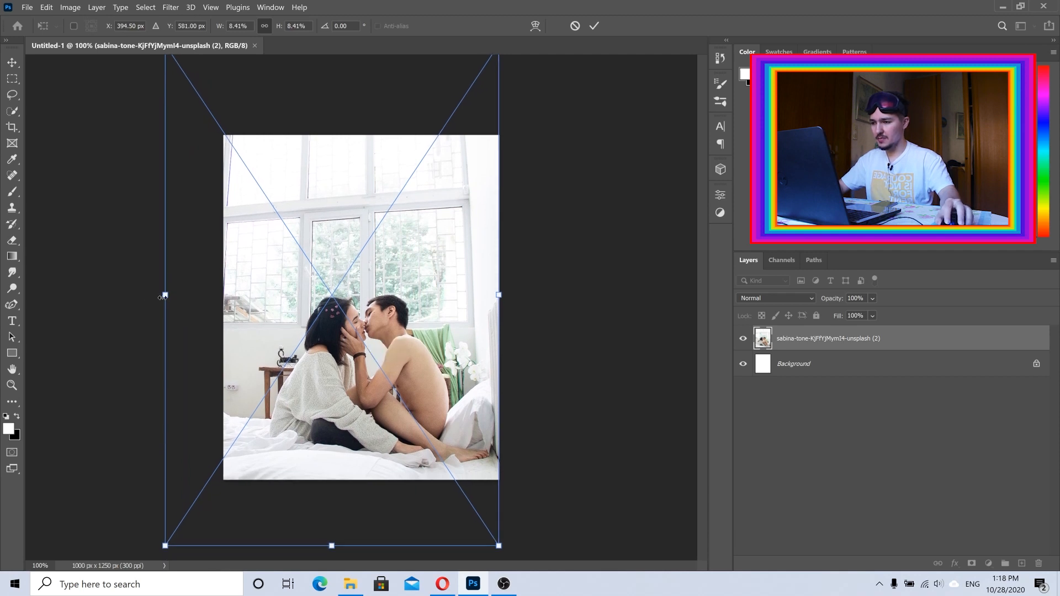
{"action": "left_click_drag", "start_coordinate": [162, 298], "coordinate": [156, 296]}
{"action": "left_click", "coordinate": [593, 26]}
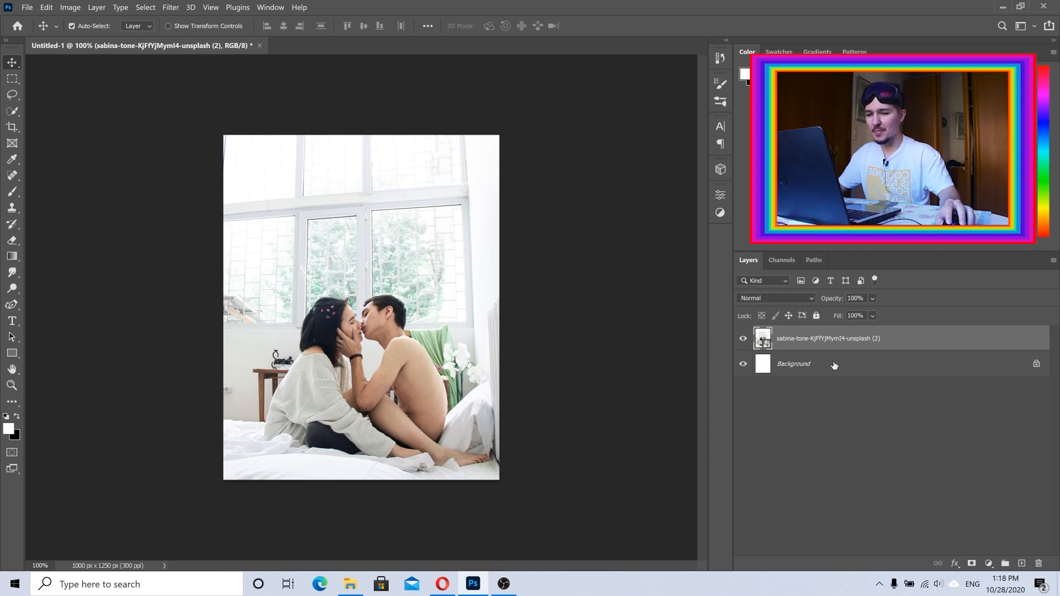
{"action": "left_click_drag", "start_coordinate": [834, 366], "coordinate": [1038, 563]}
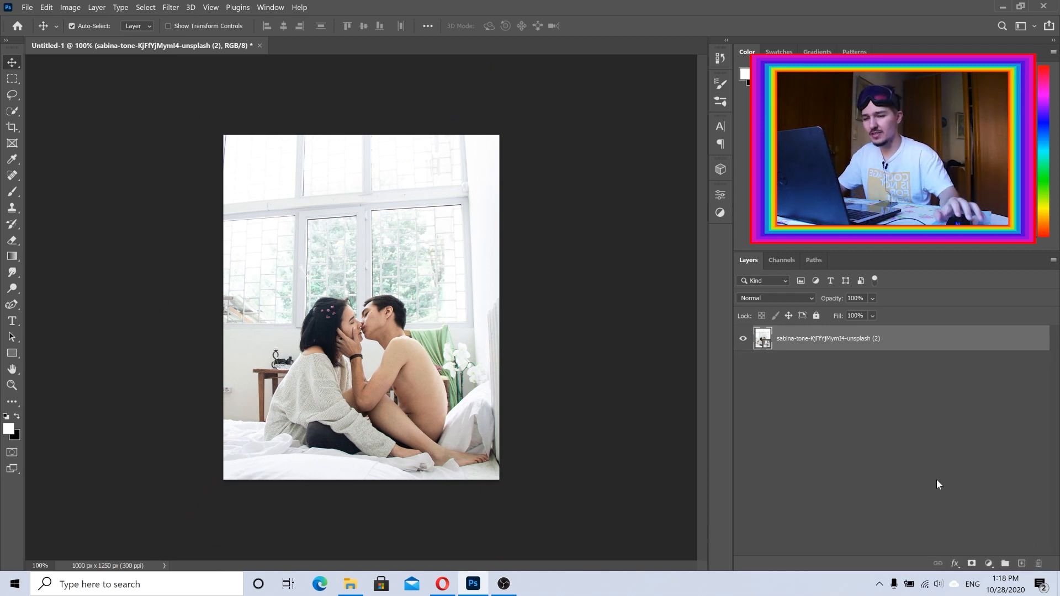
Apply the Camera Raw Filter to the couple photo with the settings loaded from colors.xmp
{"action": "left_click", "coordinate": [170, 7]}
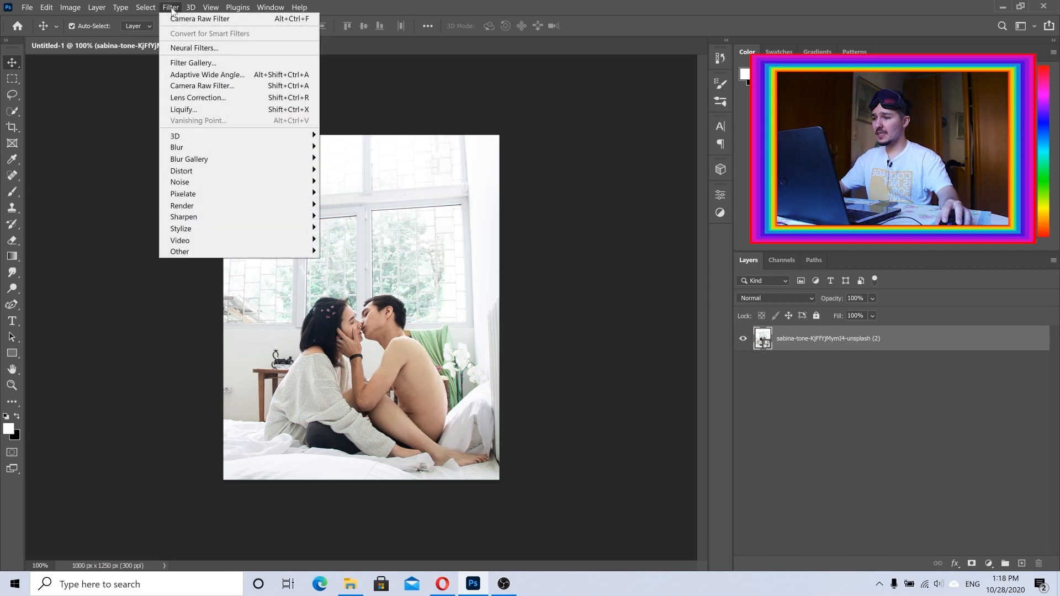
{"action": "left_click", "coordinate": [198, 86]}
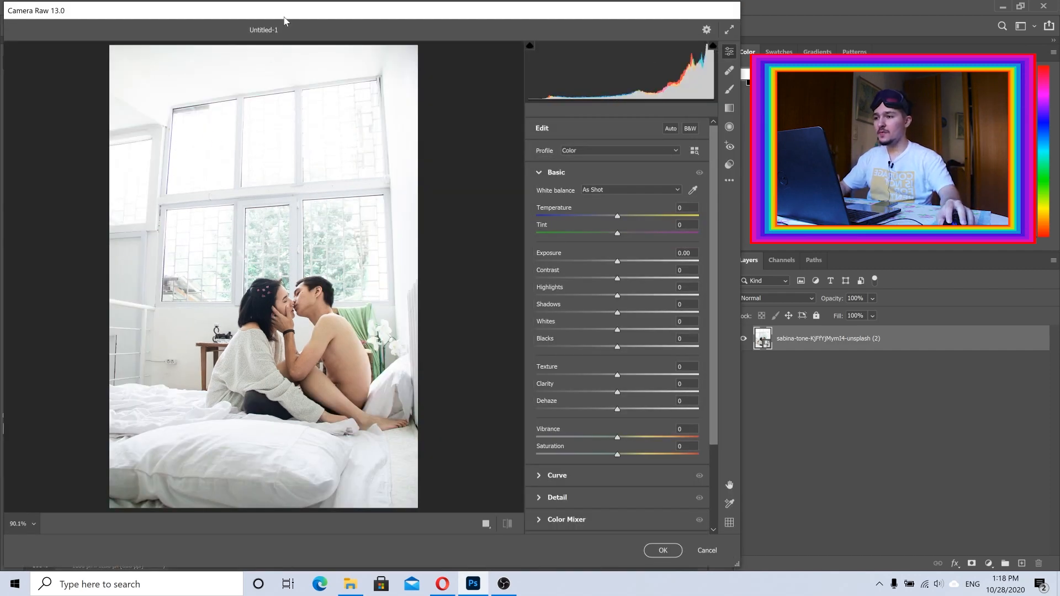
{"action": "left_click_drag", "start_coordinate": [284, 16], "coordinate": [319, 20]}
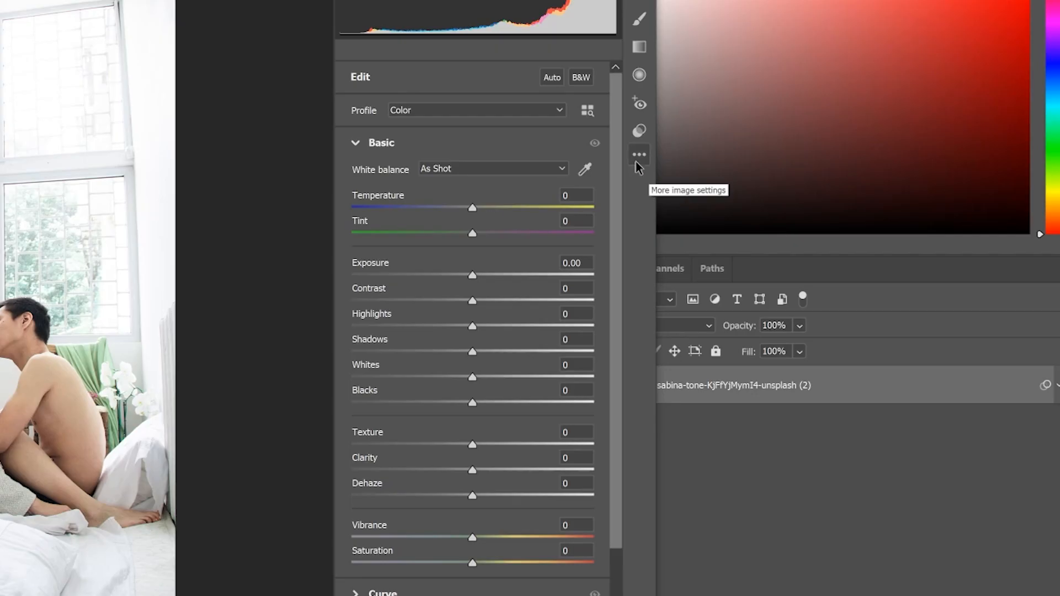
{"action": "left_click", "coordinate": [766, 184]}
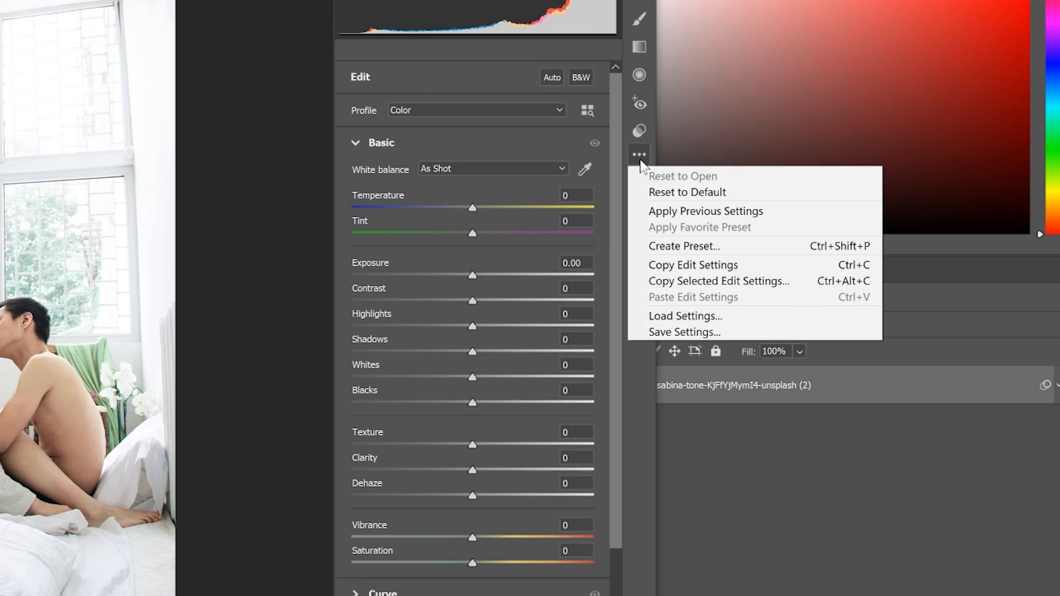
{"action": "left_click", "coordinate": [685, 315]}
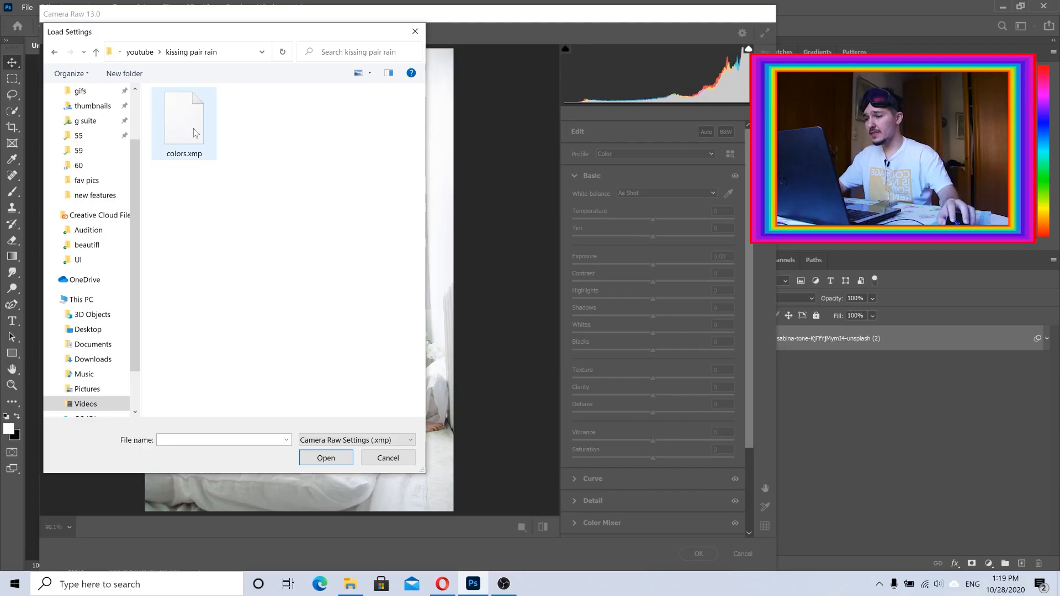
{"action": "double_click", "coordinate": [186, 128]}
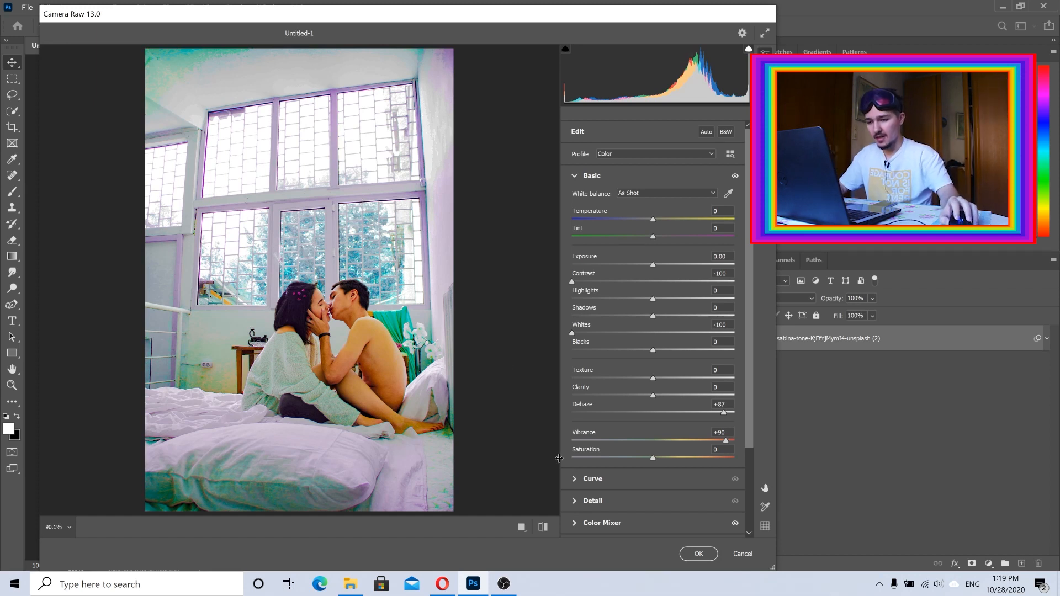
{"action": "left_click", "coordinate": [703, 555]}
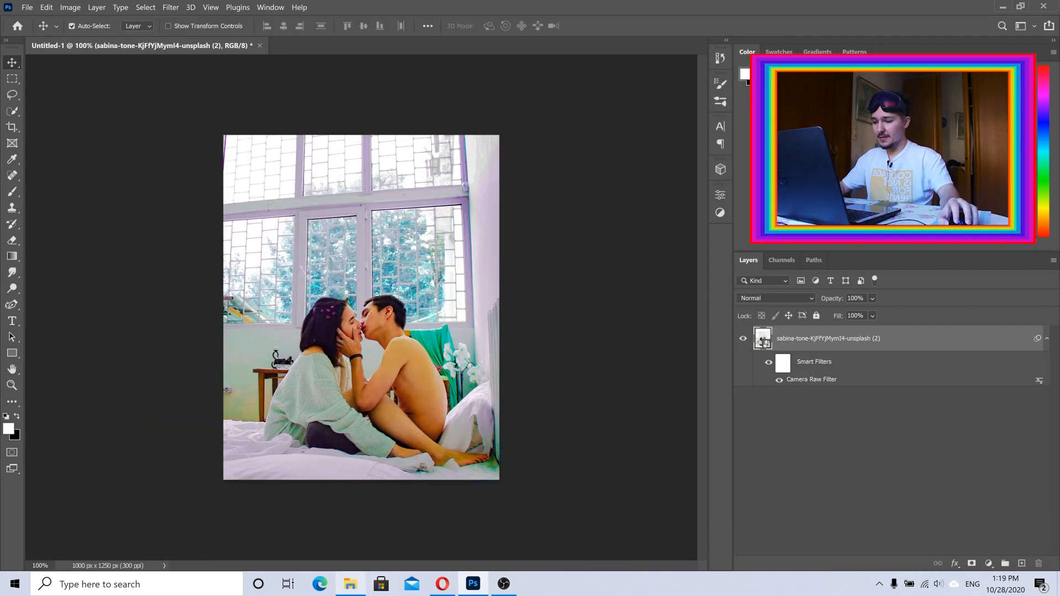
Place paper-boat-and-waves-beneath-a-cloud-and-bolt-P7WN9TP.jpg from the Downloads folder above the couple photo at its default size
{"action": "left_click", "coordinate": [351, 584]}
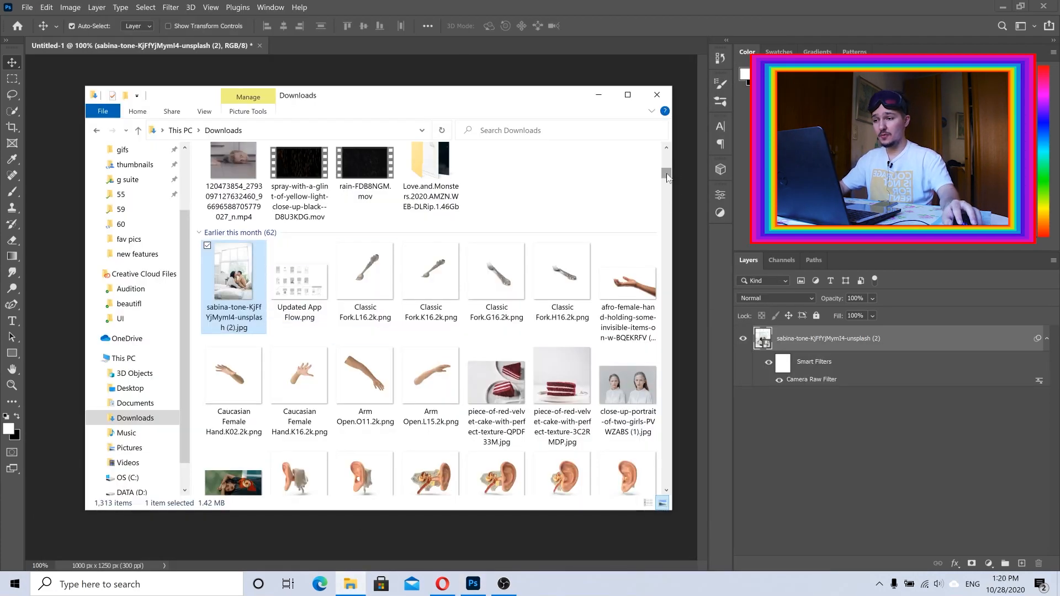
{"action": "left_click_drag", "start_coordinate": [667, 177], "coordinate": [666, 172]}
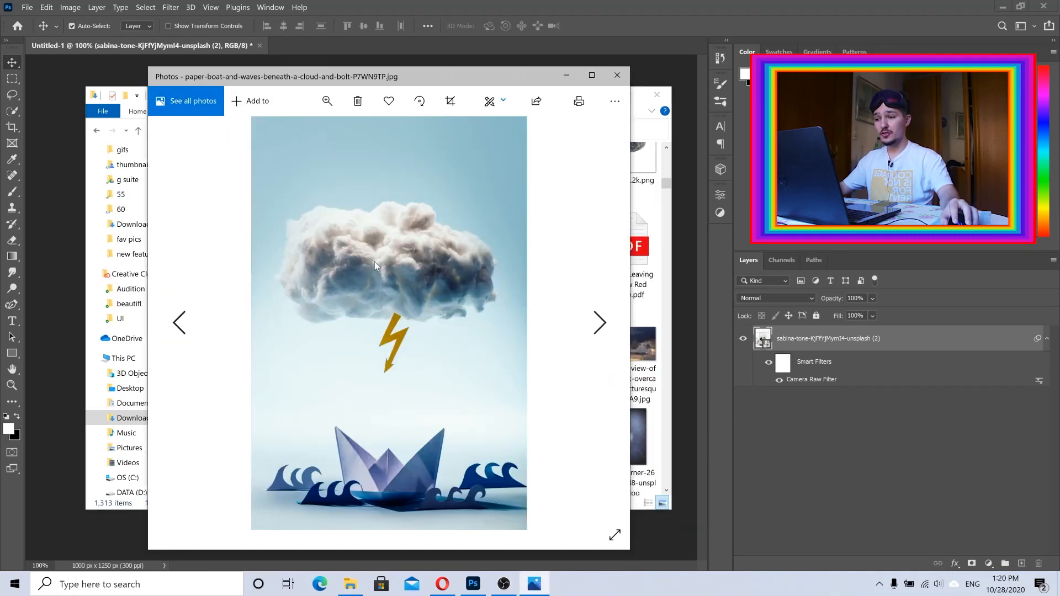
{"action": "left_click", "coordinate": [617, 75]}
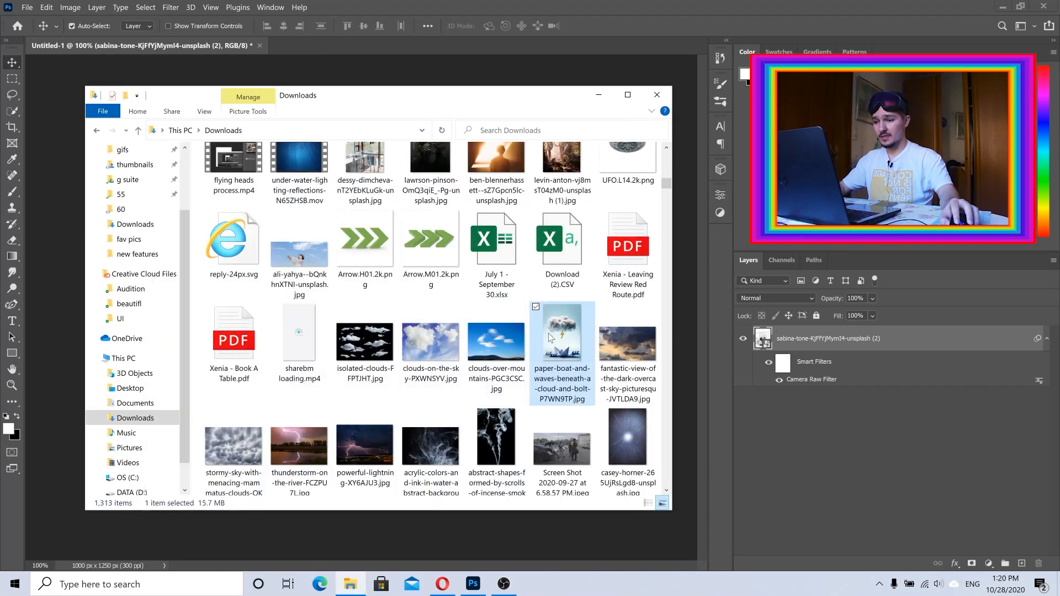
{"action": "left_click", "coordinate": [456, 549]}
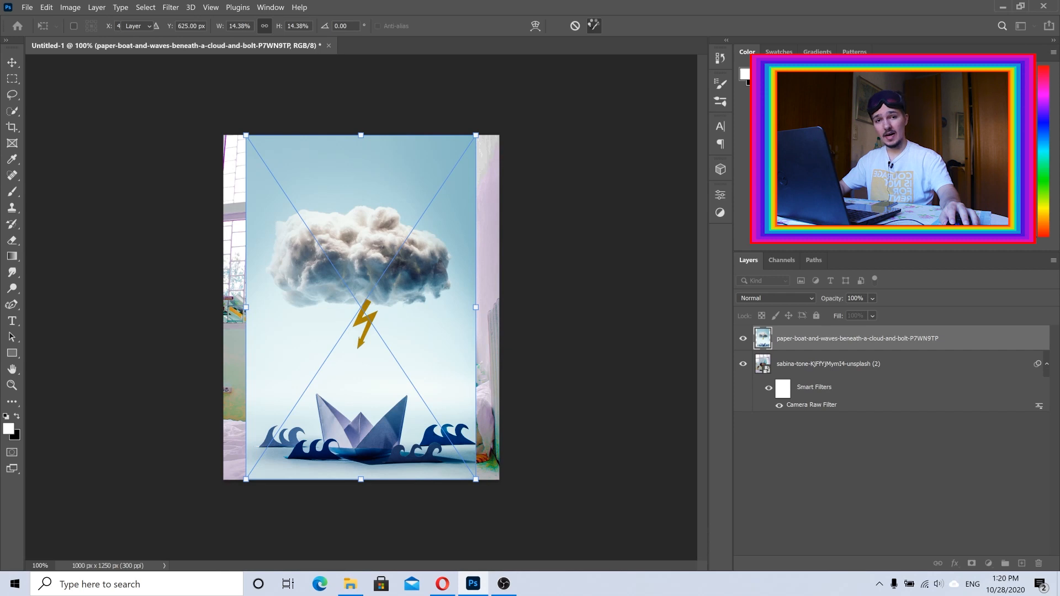
{"action": "key", "text": "Return"}
Select the cloud with the Object Selection Tool in Rectangle mode, with Sample All Layers enabled
{"action": "scroll", "coordinate": [385, 252], "scroll_direction": "up", "scroll_amount": 2}
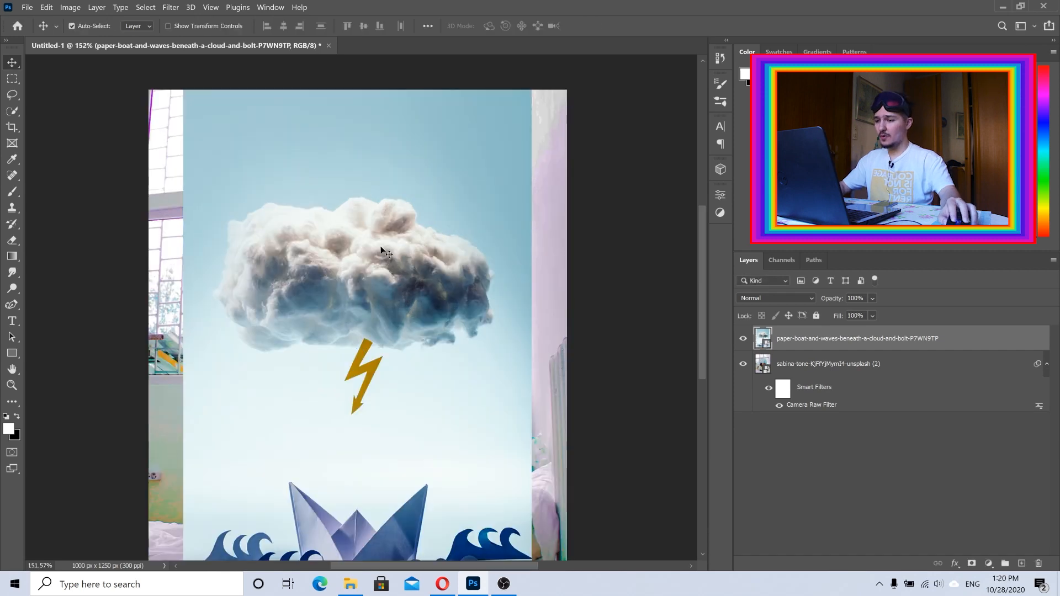
{"action": "left_click", "coordinate": [15, 116]}
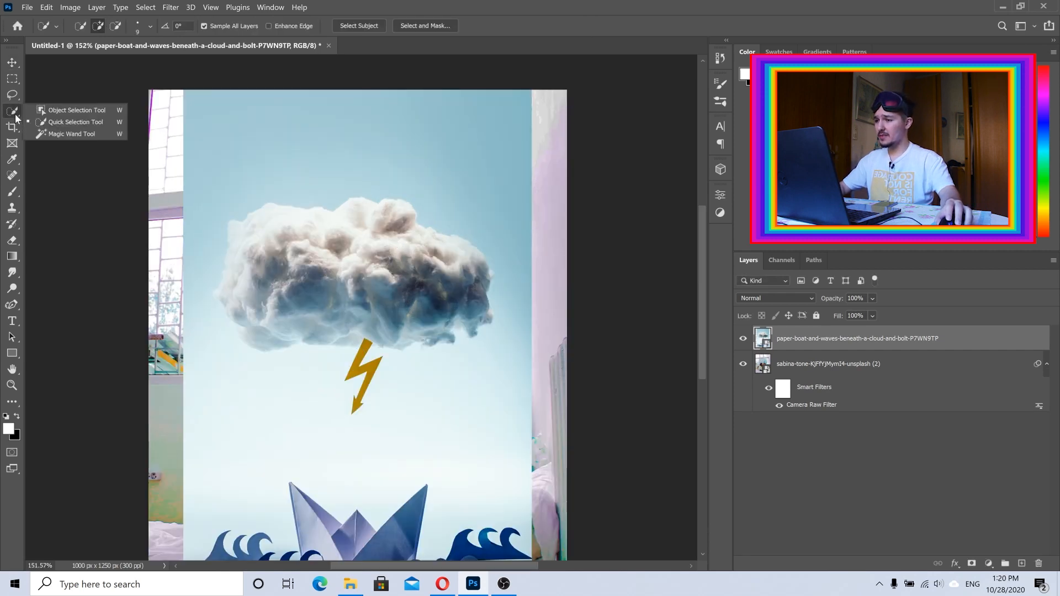
{"action": "left_click", "coordinate": [70, 112]}
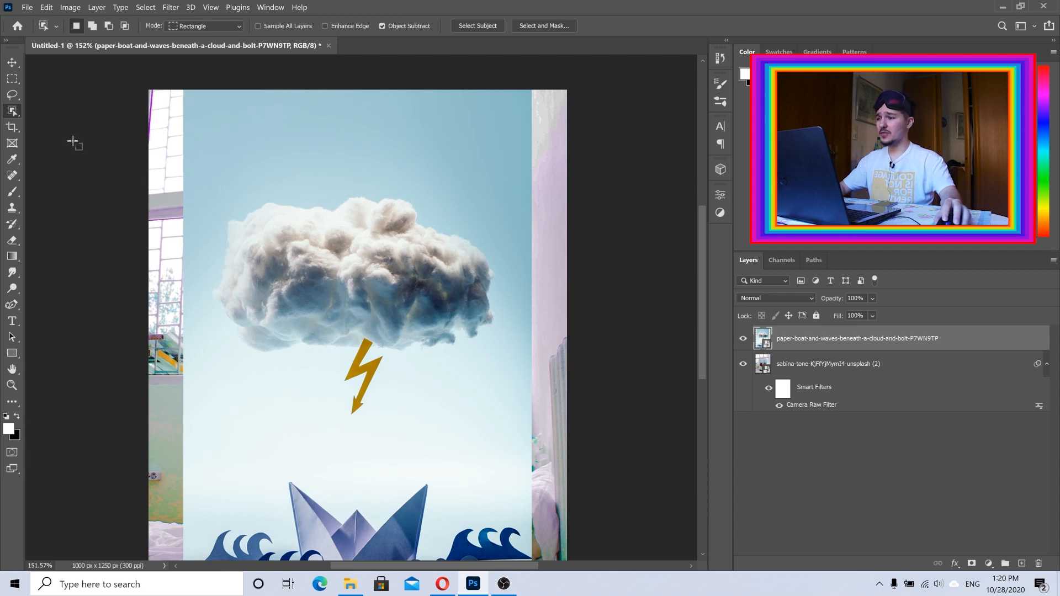
{"action": "right_click", "coordinate": [11, 113]}
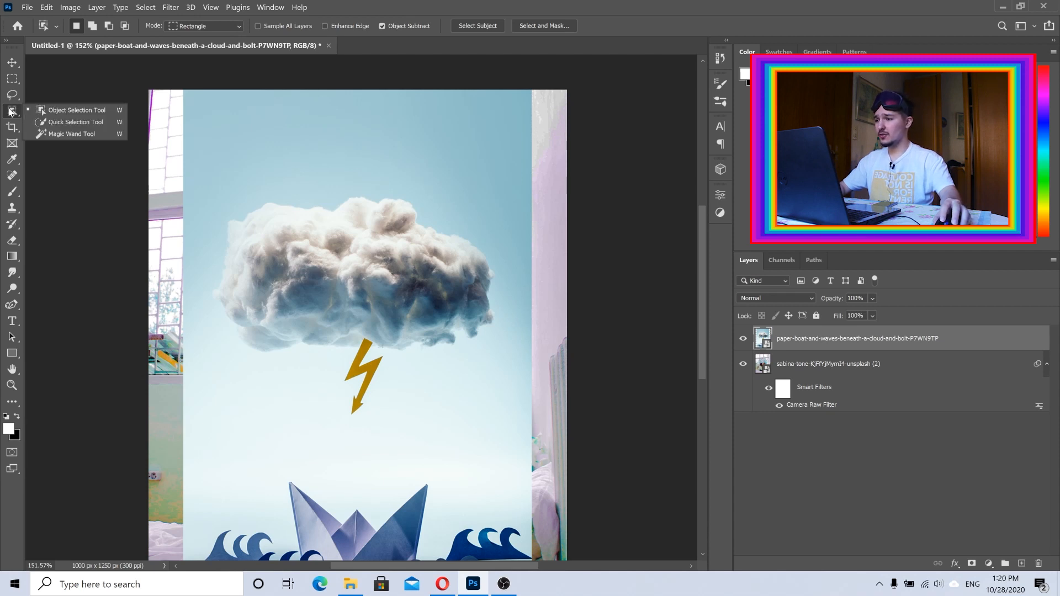
{"action": "left_click", "coordinate": [71, 111]}
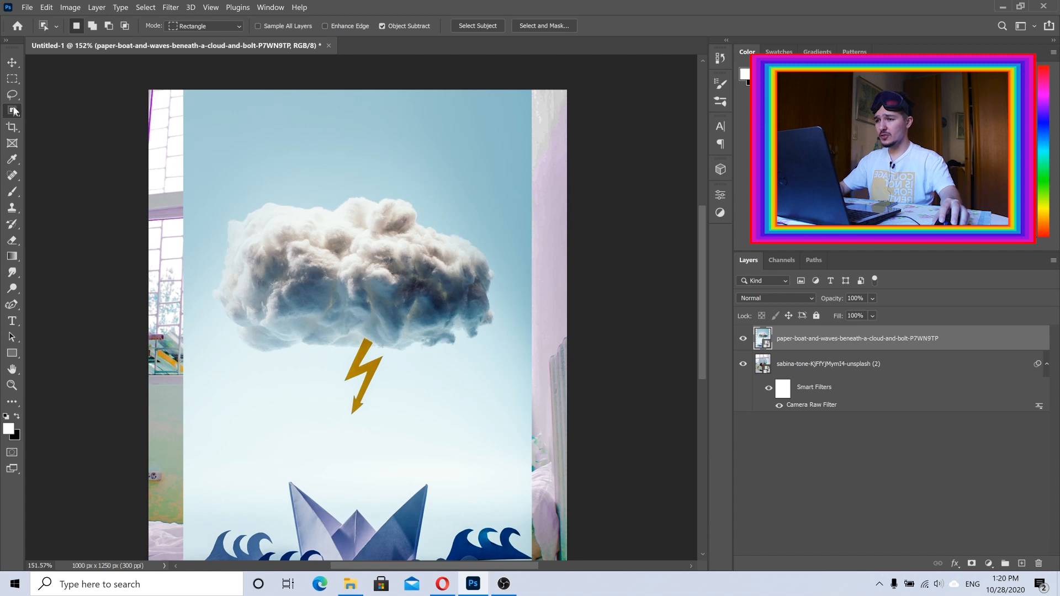
{"action": "left_click", "coordinate": [280, 26]}
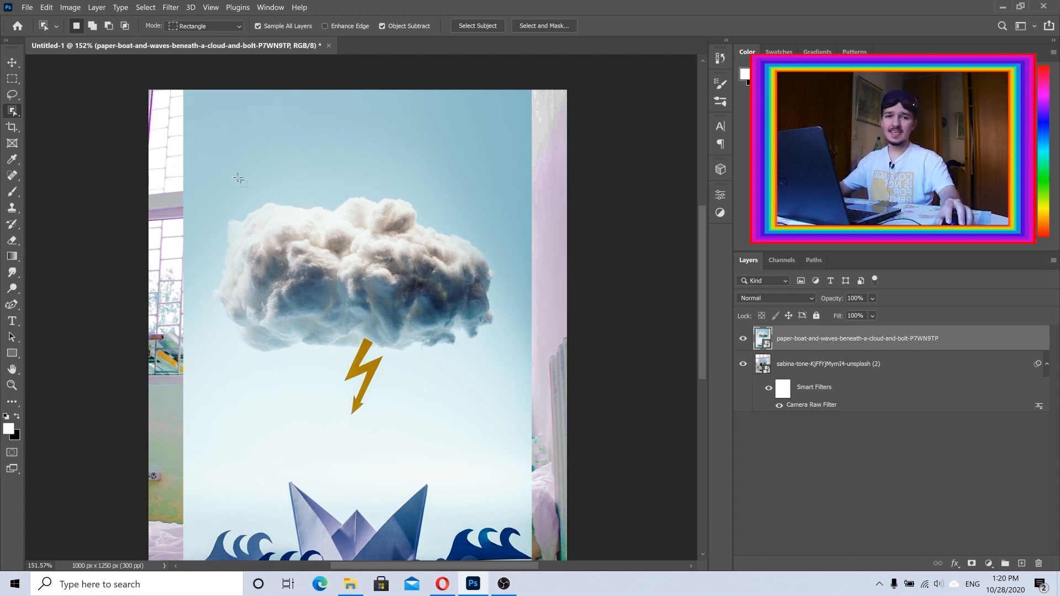
{"action": "left_click_drag", "start_coordinate": [202, 171], "coordinate": [506, 371]}
{"action": "left_click_drag", "start_coordinate": [506, 372], "coordinate": [502, 371]}
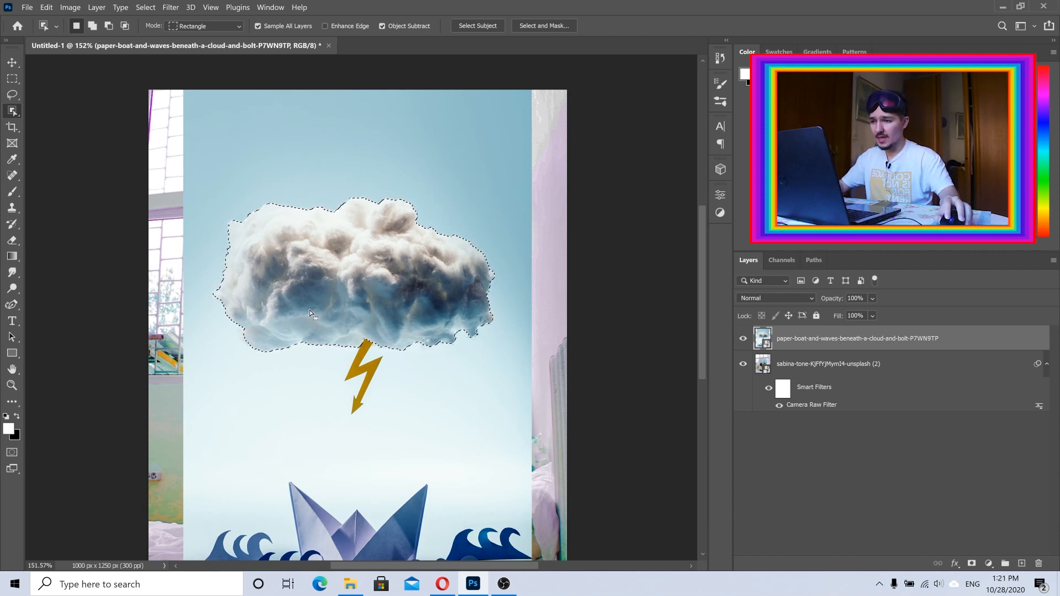
Tighten the cloud selection by applying a Shift Edge of -100% in Select and Mask twice
{"action": "left_click", "coordinate": [552, 26]}
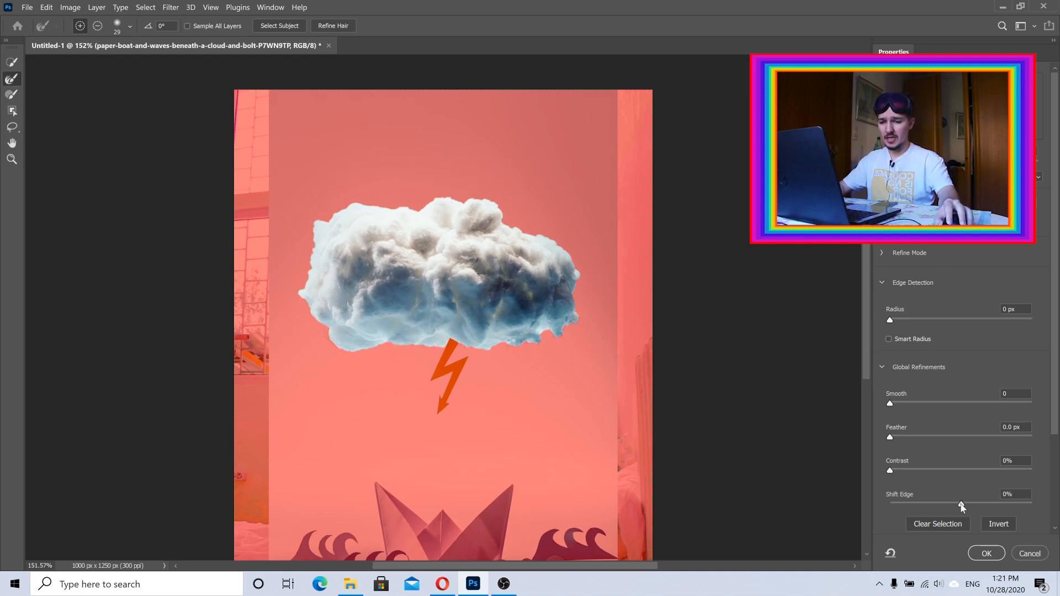
{"action": "left_click_drag", "start_coordinate": [919, 504], "coordinate": [875, 505]}
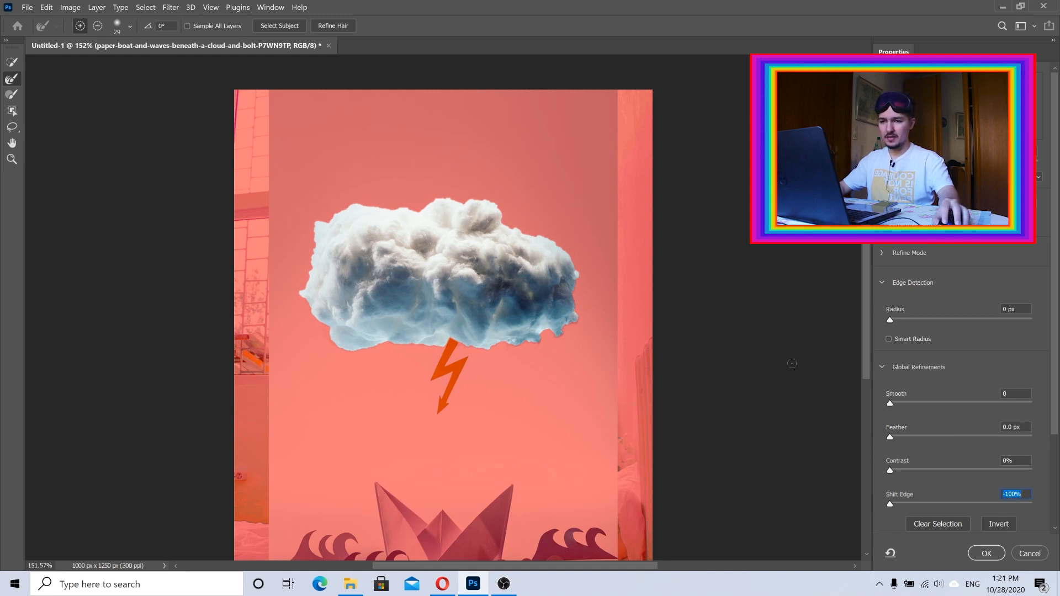
{"action": "left_click", "coordinate": [986, 553]}
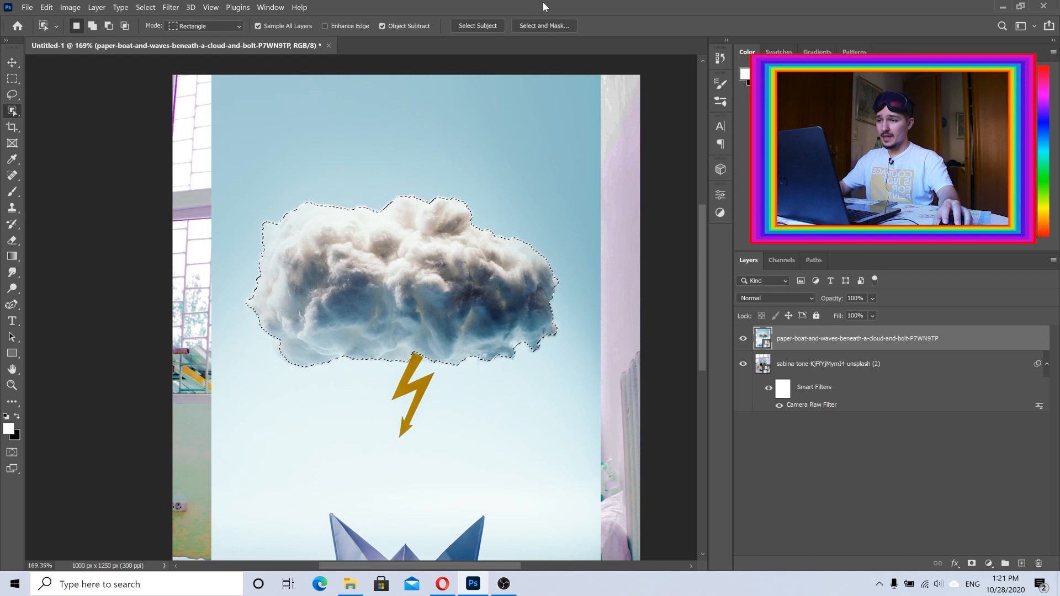
{"action": "left_click", "coordinate": [541, 25]}
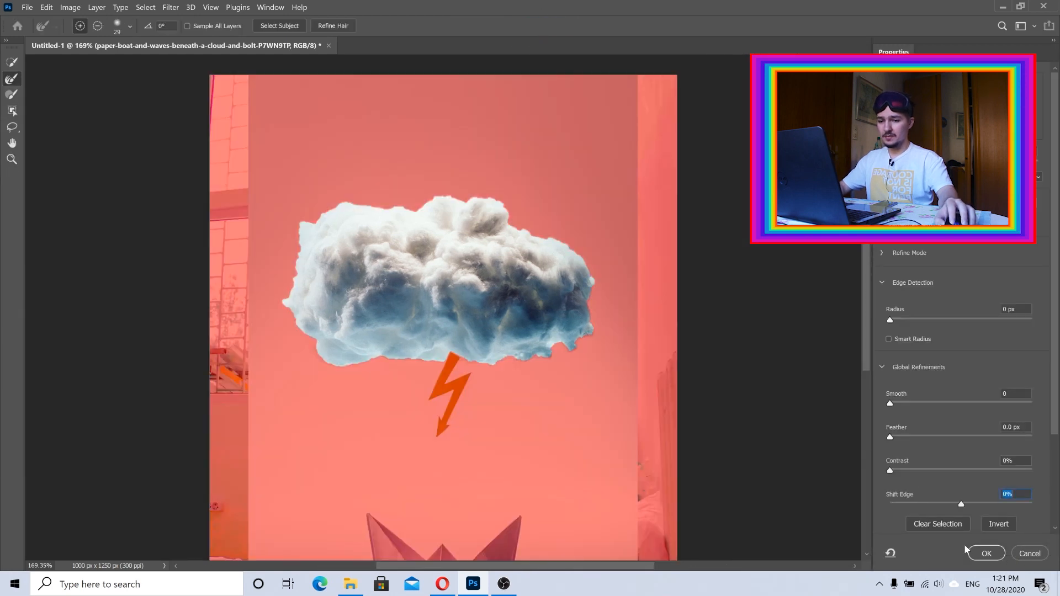
{"action": "left_click_drag", "start_coordinate": [963, 504], "coordinate": [848, 506]}
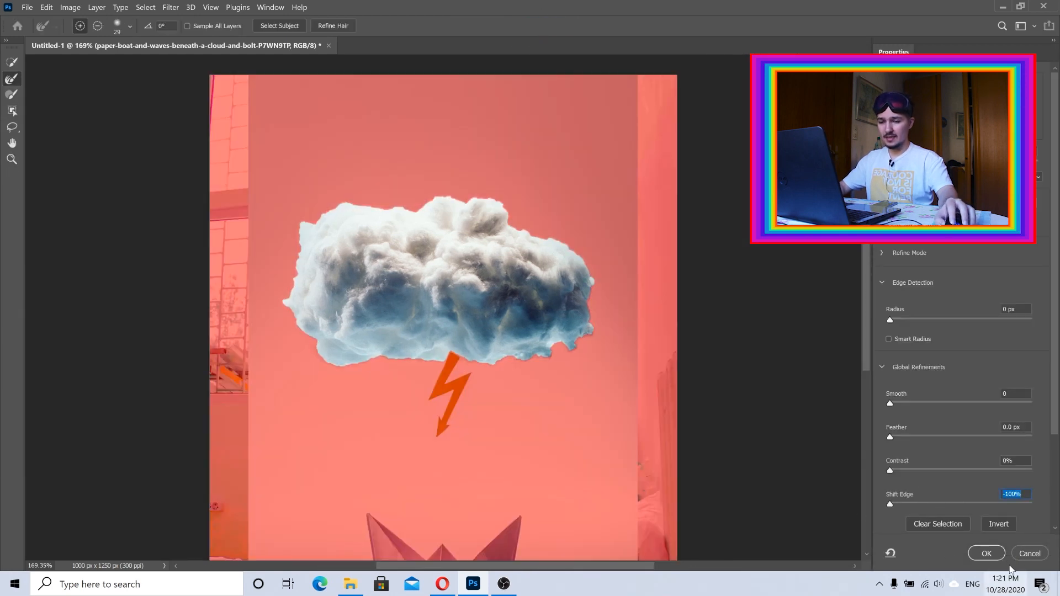
{"action": "left_click", "coordinate": [987, 556]}
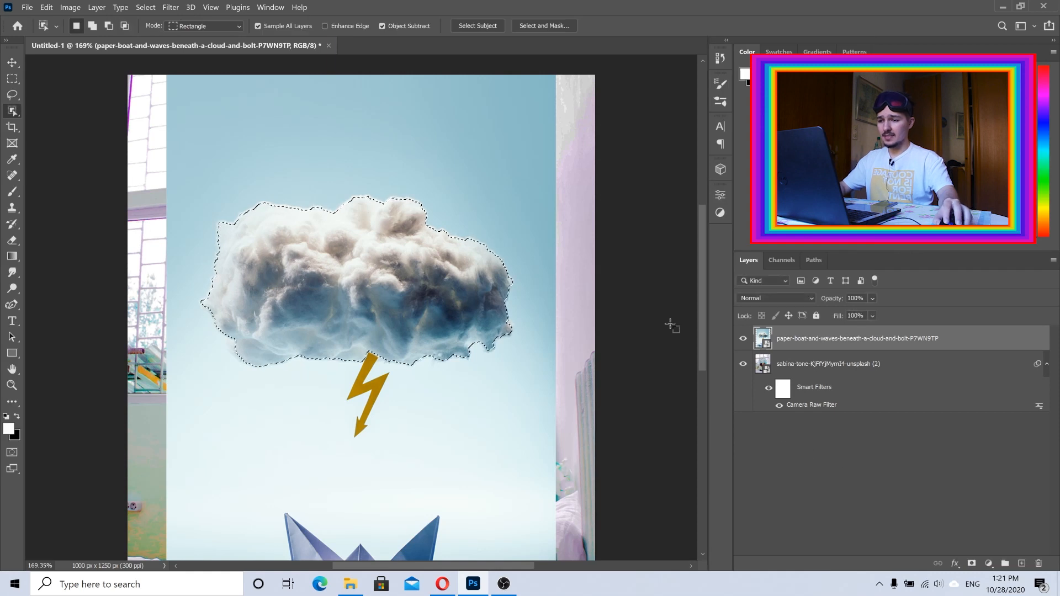
Add a layer mask from the selection to the paper-boat layer so only the cloud is kept
{"action": "left_click", "coordinate": [973, 564]}
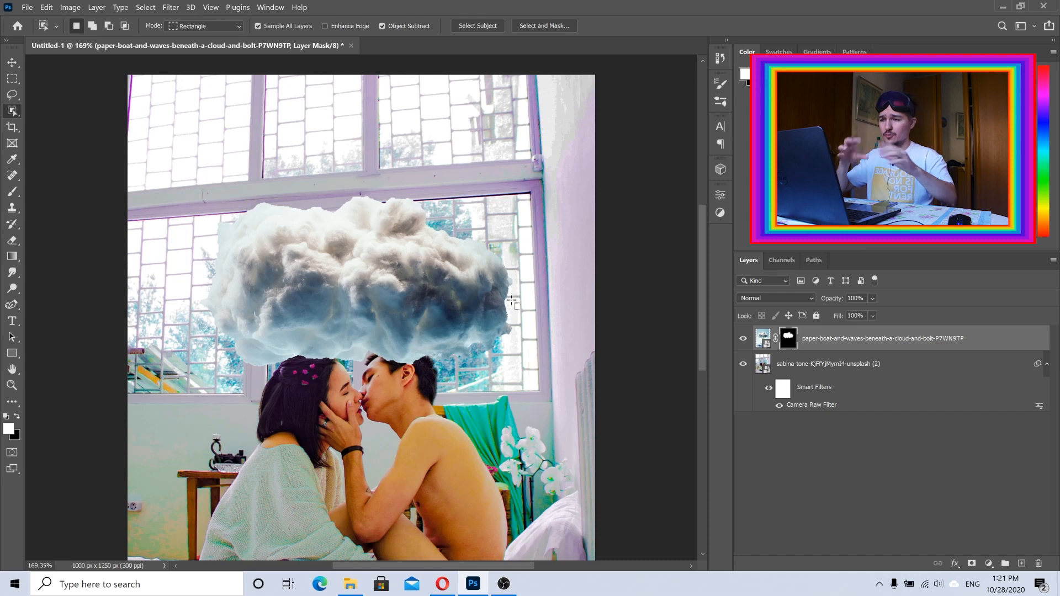
{"action": "left_click_drag", "start_coordinate": [431, 259], "coordinate": [463, 252]}
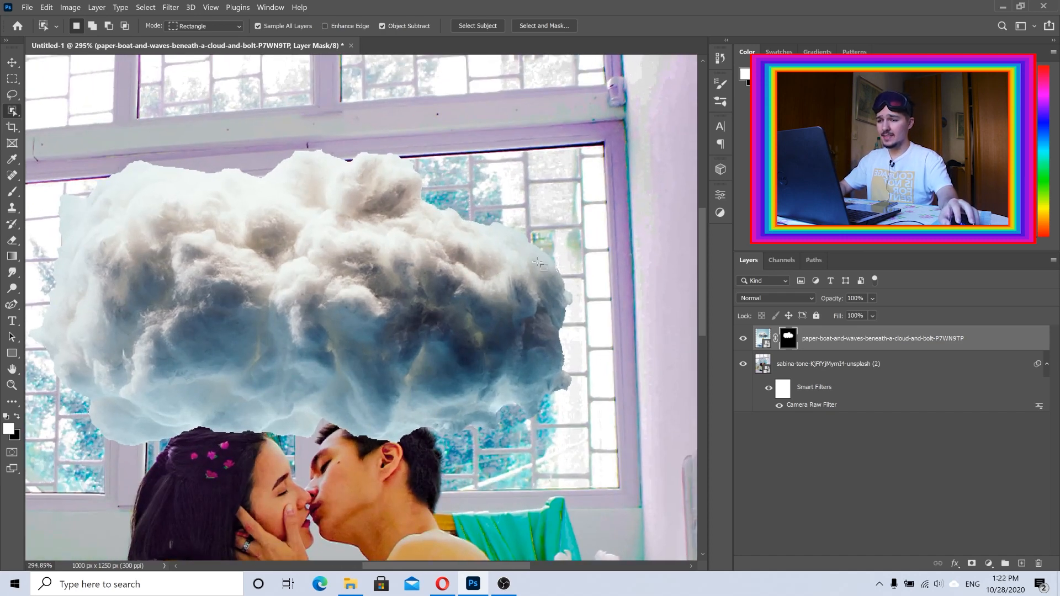
{"action": "scroll", "coordinate": [273, 246], "scroll_direction": "down", "scroll_amount": 5}
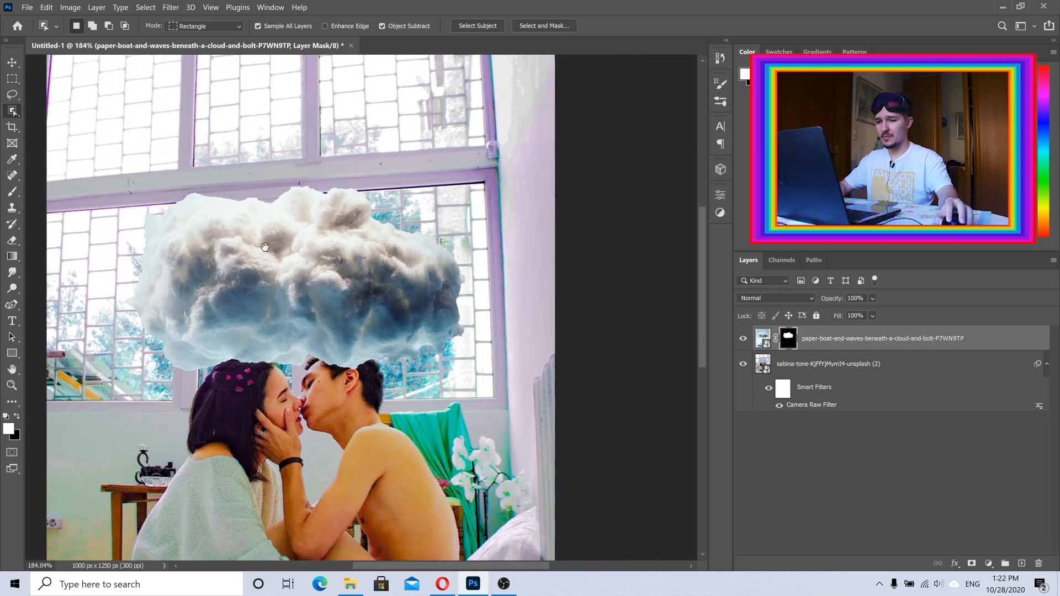
Set the Feather of the cloud's layer mask to 7.0 px in the mask properties
{"action": "left_click", "coordinate": [720, 195]}
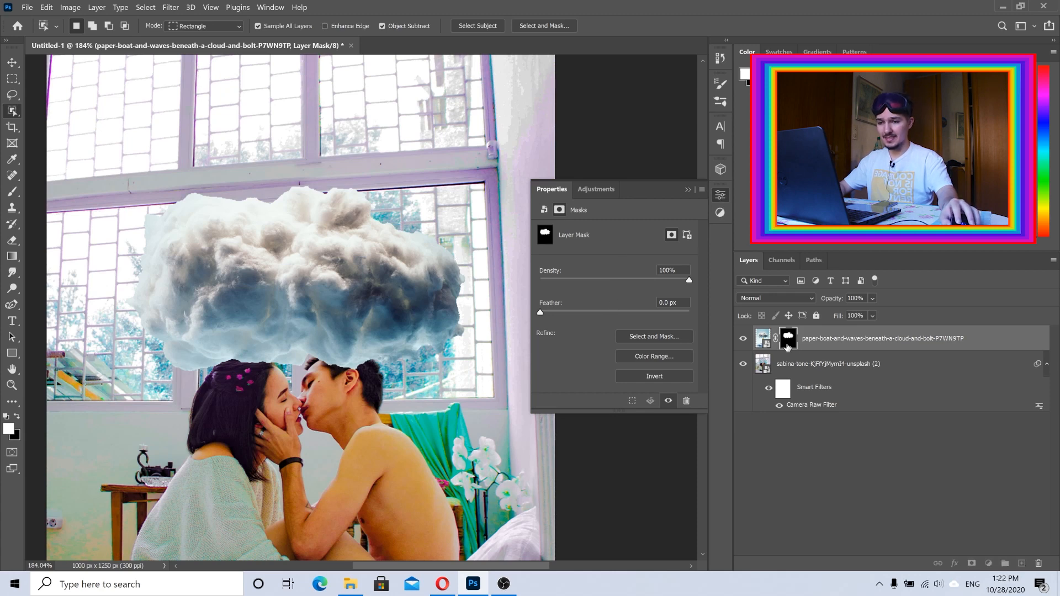
{"action": "left_click", "coordinate": [768, 344]}
{"action": "left_click", "coordinate": [791, 343]}
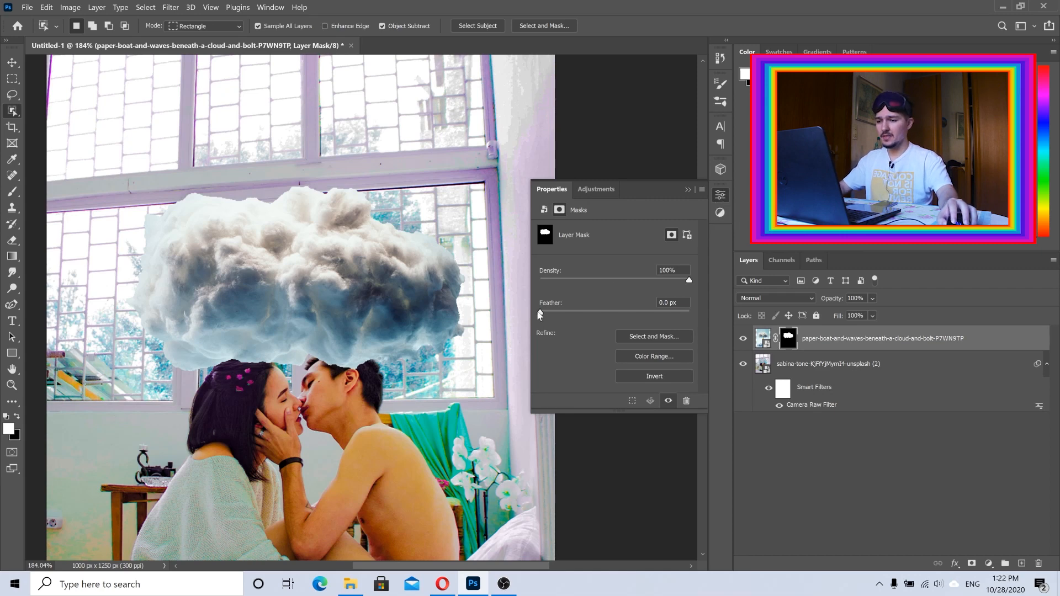
{"action": "left_click_drag", "start_coordinate": [540, 314], "coordinate": [553, 313]}
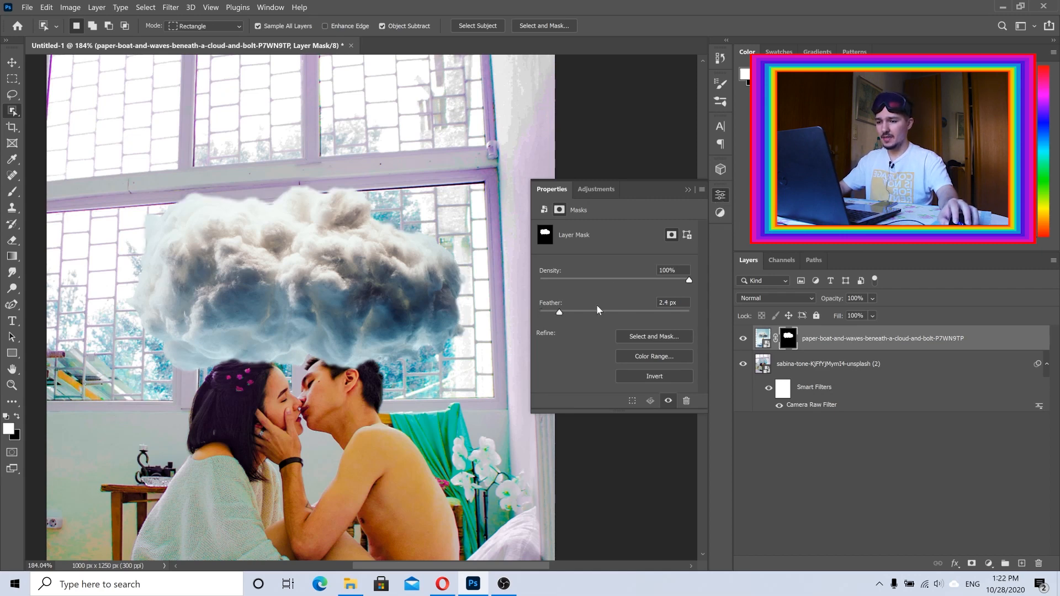
{"action": "left_click_drag", "start_coordinate": [680, 303], "coordinate": [643, 302]}
{"action": "type", "text": "7"}
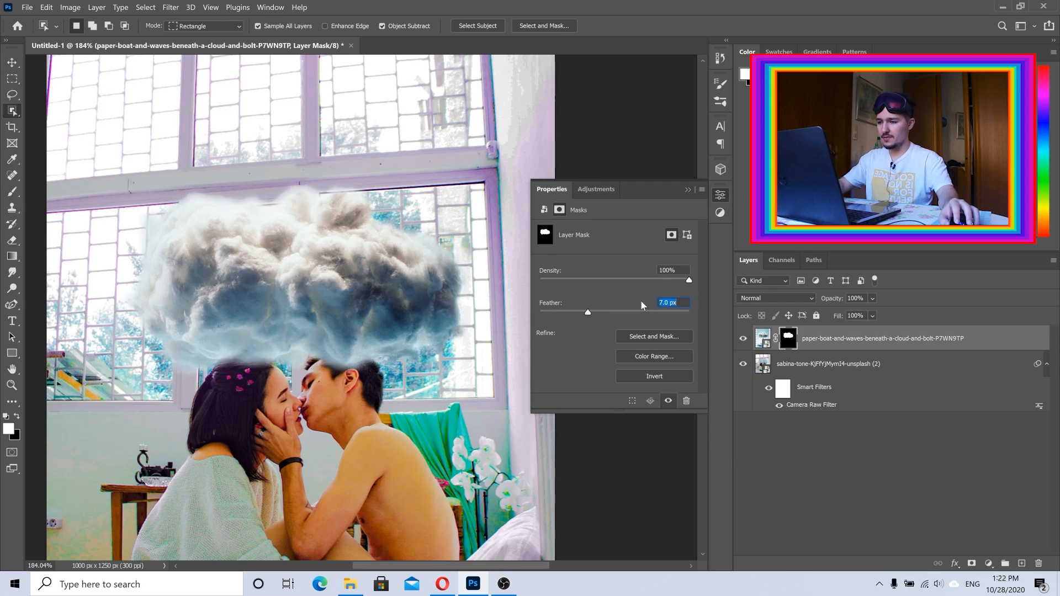
{"action": "key", "text": "Tab"}
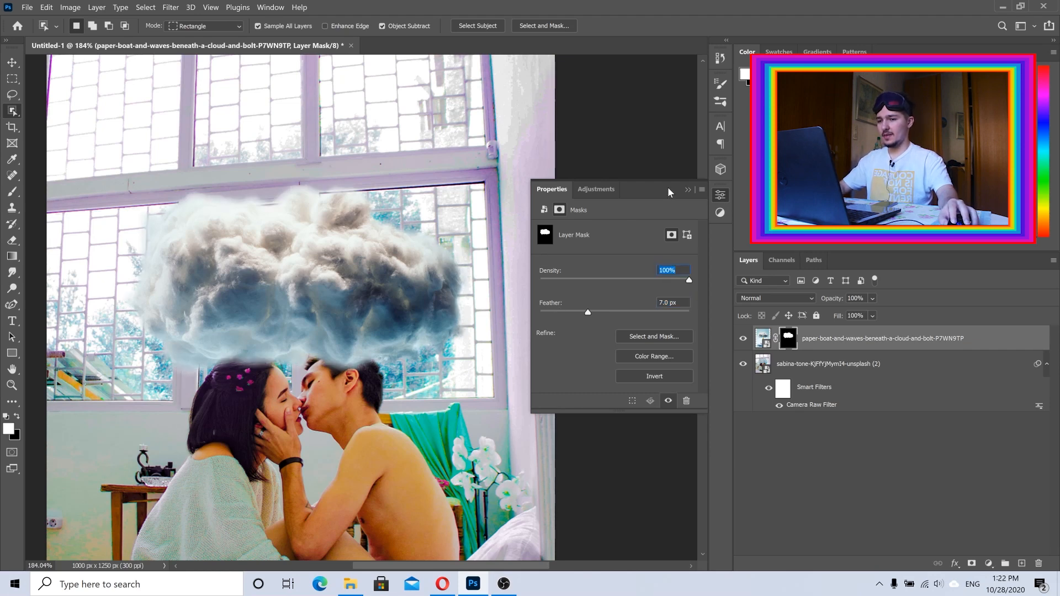
{"action": "left_click", "coordinate": [688, 191]}
Move the masked cloud up with the Move Tool so it floats in front of the window, clear of the couple's heads
{"action": "scroll", "coordinate": [335, 251], "scroll_direction": "down", "scroll_amount": 5}
{"action": "scroll", "coordinate": [335, 252], "scroll_direction": "up", "scroll_amount": 3}
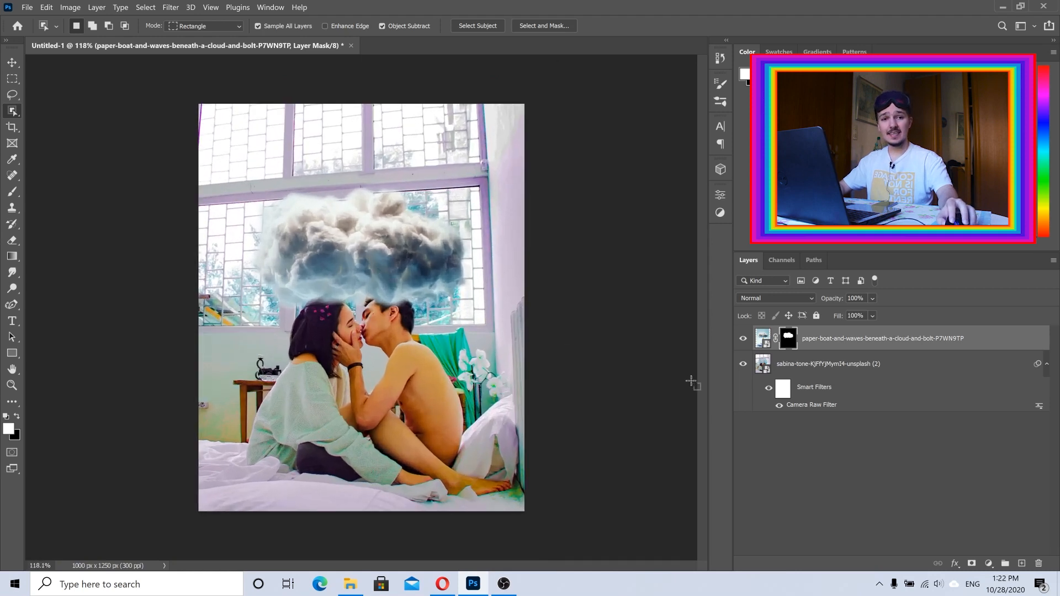
{"action": "left_click", "coordinate": [12, 66]}
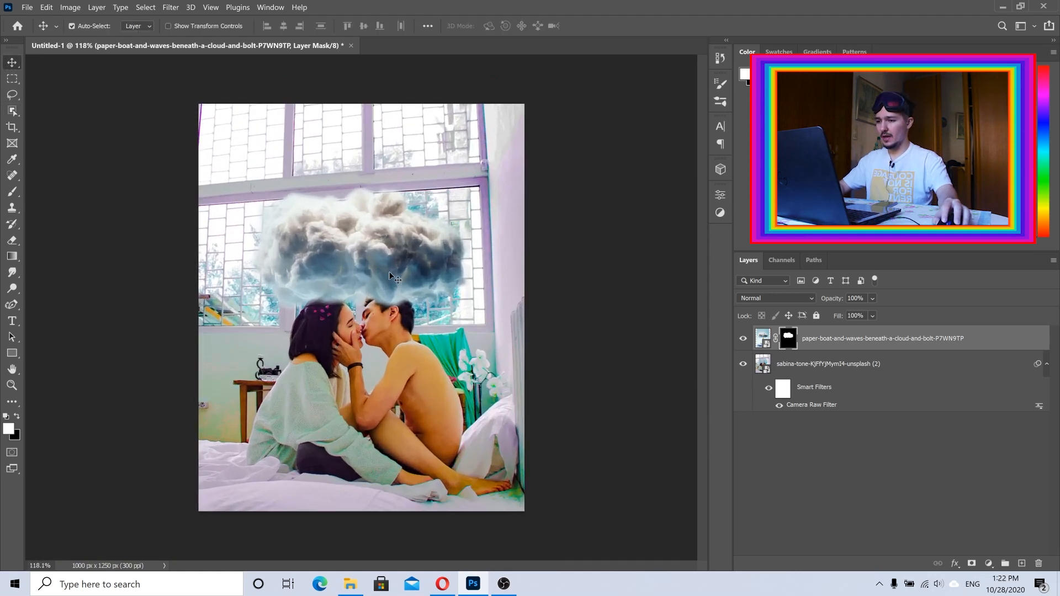
{"action": "left_click_drag", "start_coordinate": [390, 276], "coordinate": [383, 217]}
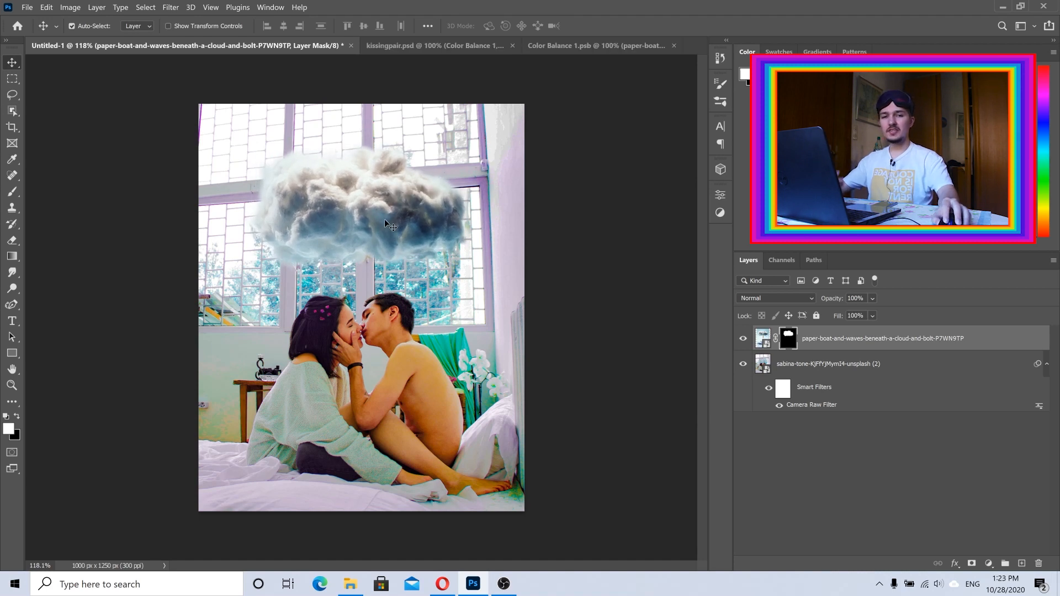
Apply a Color Balance adjustment to the cloud image with midtone color levels of +21, -71 and -44
{"action": "left_click", "coordinate": [762, 342]}
{"action": "left_click", "coordinate": [70, 7]}
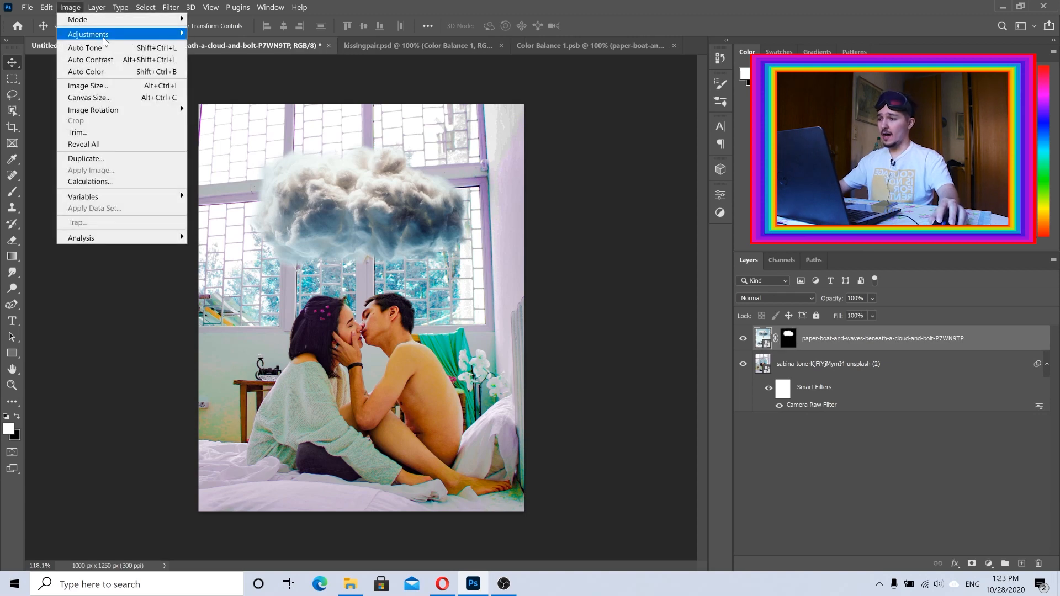
{"action": "mouse_move", "coordinate": [104, 37]}
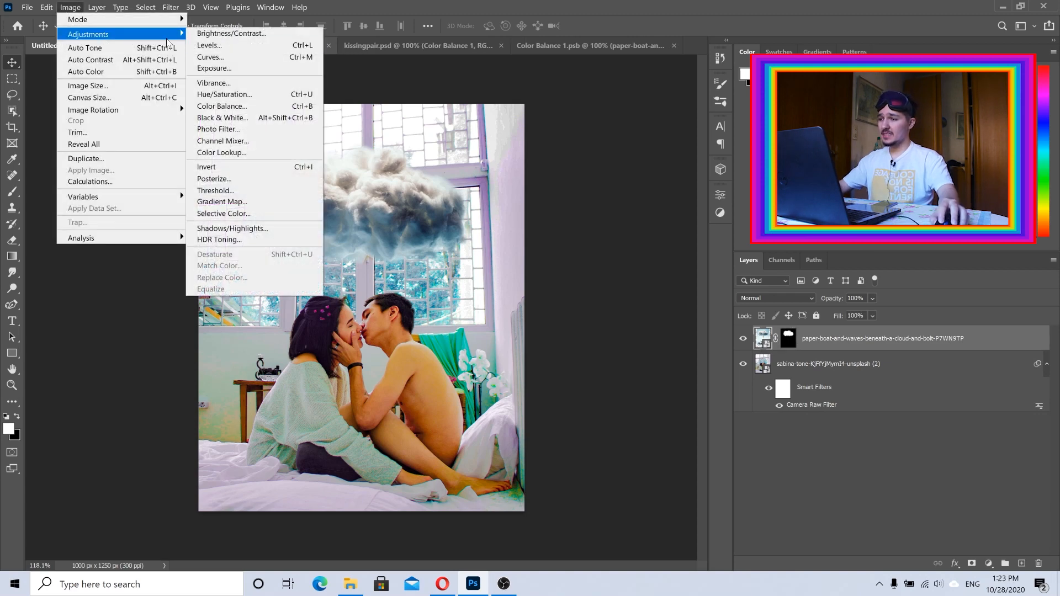
{"action": "left_click", "coordinate": [219, 106]}
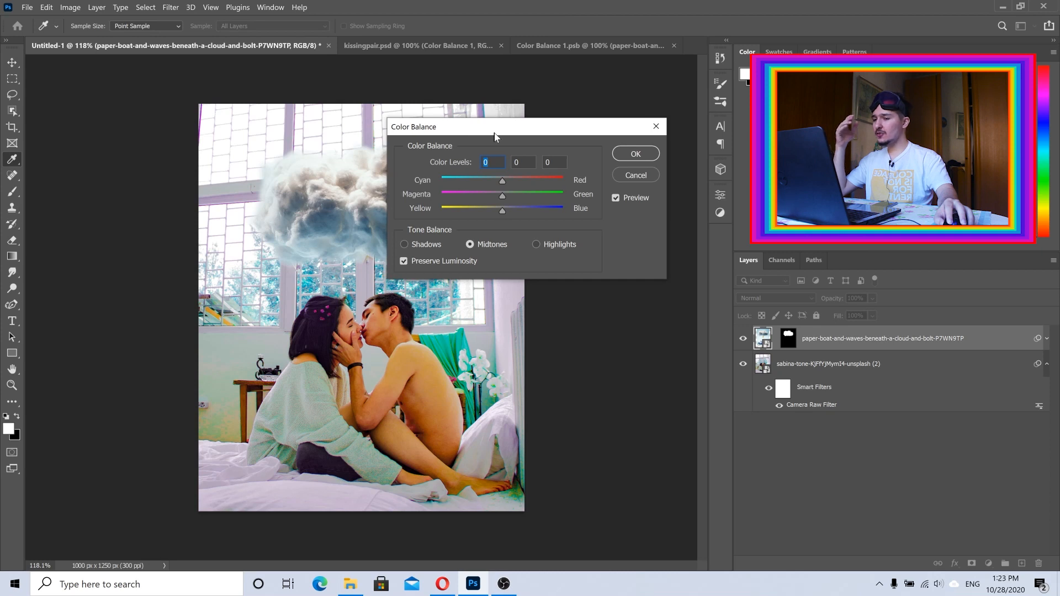
{"action": "left_click_drag", "start_coordinate": [495, 133], "coordinate": [516, 373]}
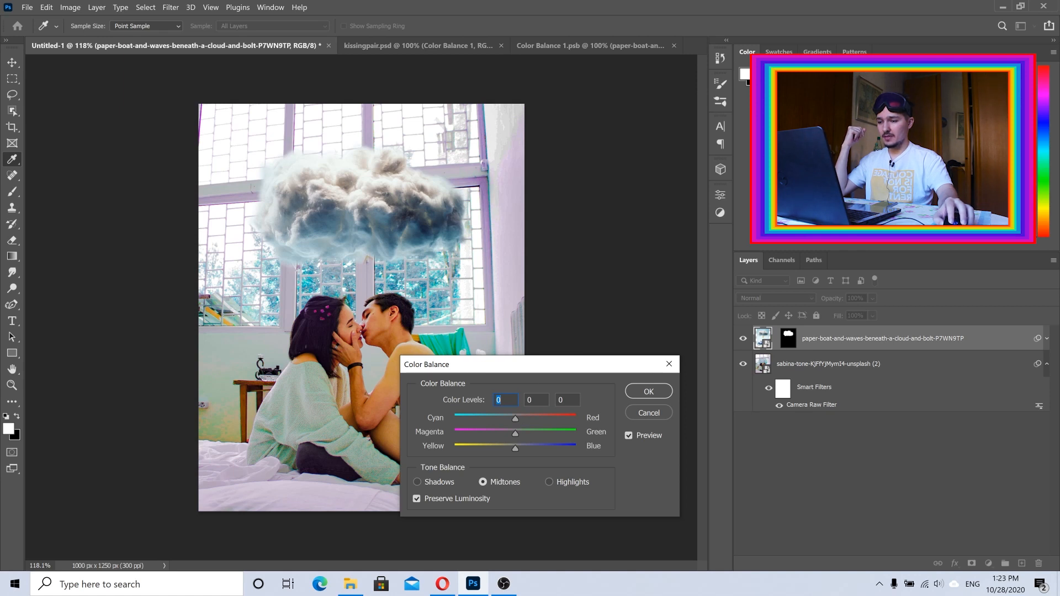
{"action": "type", "text": "21"}
{"action": "key", "text": "Tab"}
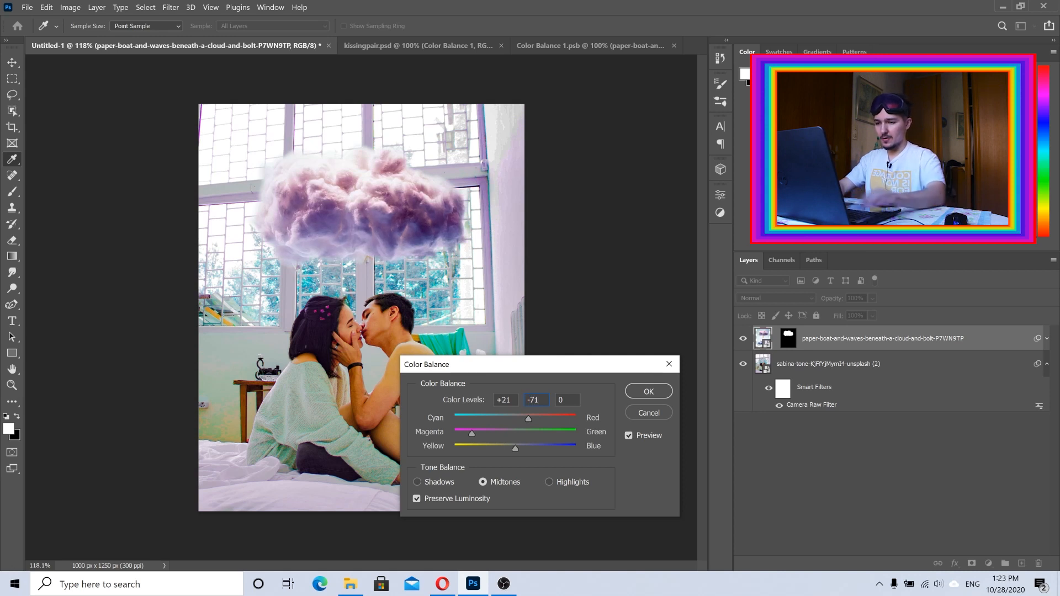
{"action": "type", "text": "-44"}
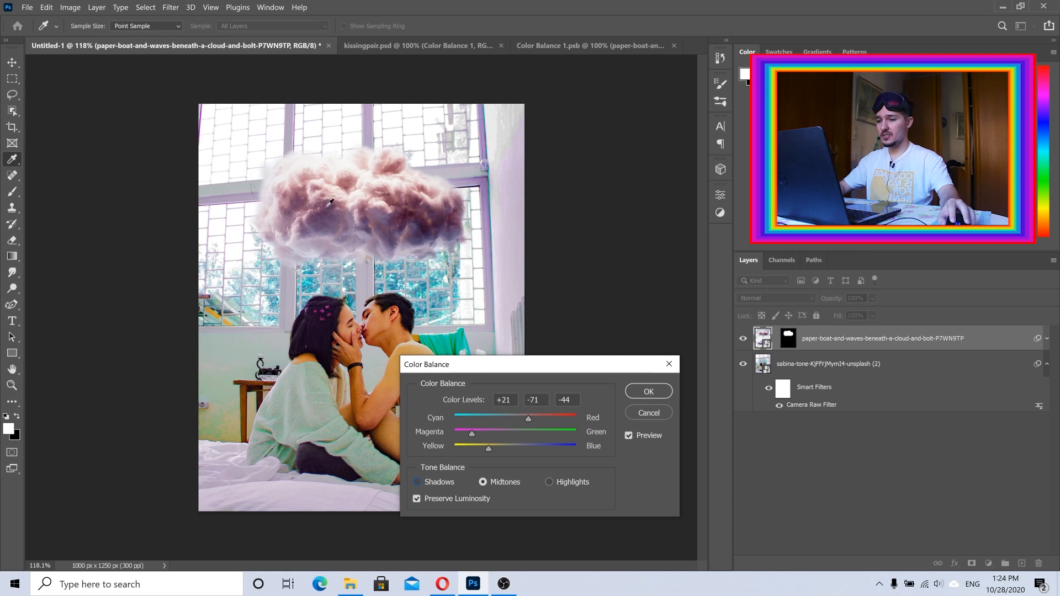
{"action": "left_click", "coordinate": [629, 436]}
{"action": "left_click", "coordinate": [630, 436]}
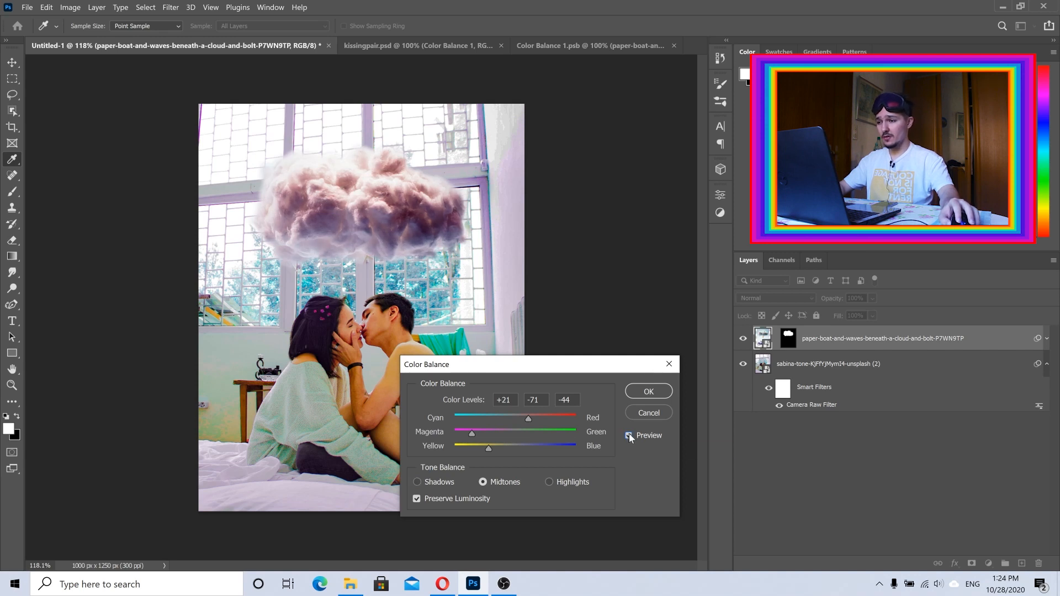
{"action": "left_click", "coordinate": [649, 391]}
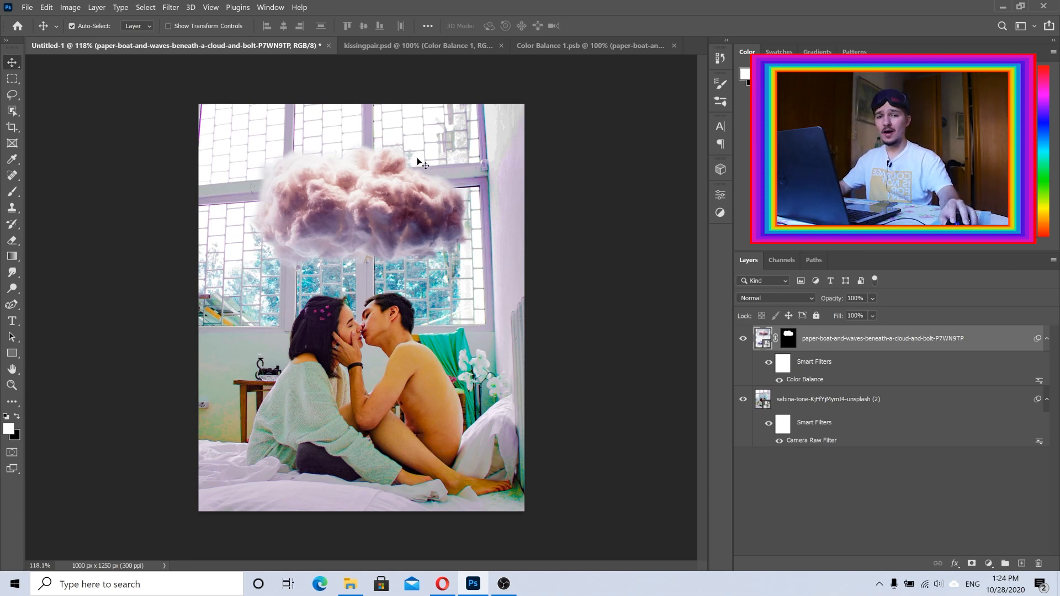
Save the document on the computer as "kissing pair tutorial" in Photoshop format, in the kissing pair rain folder, with Maximize Compatibility enabled
{"action": "left_click", "coordinate": [30, 8]}
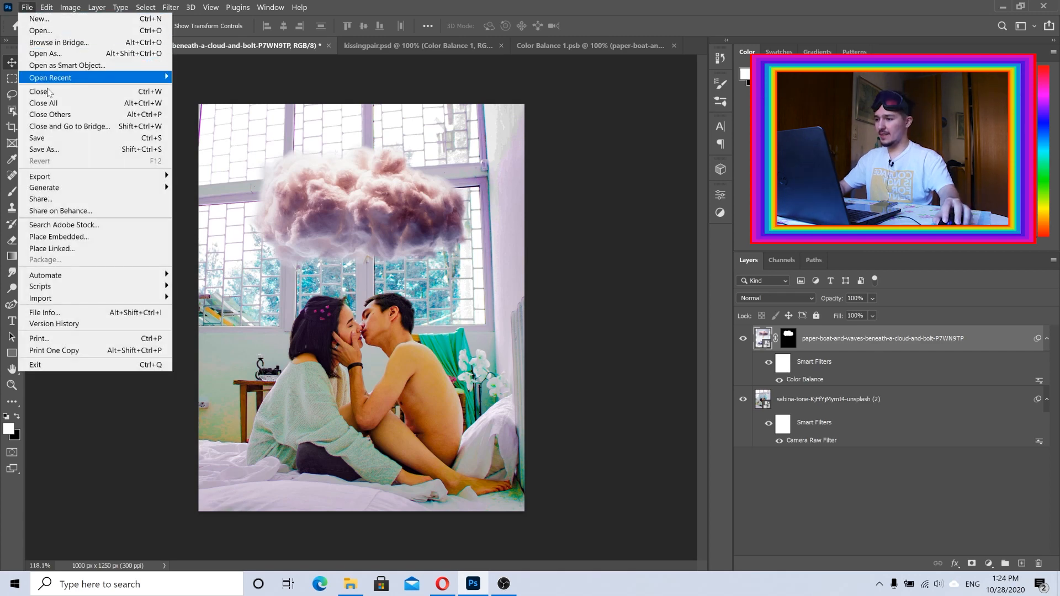
{"action": "left_click", "coordinate": [44, 138]}
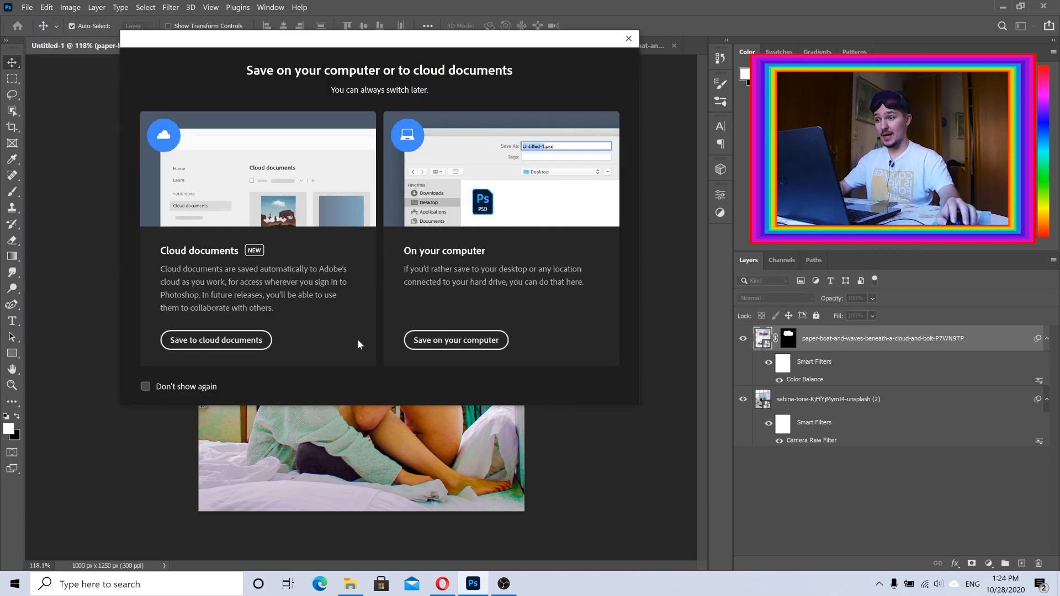
{"action": "left_click", "coordinate": [421, 348]}
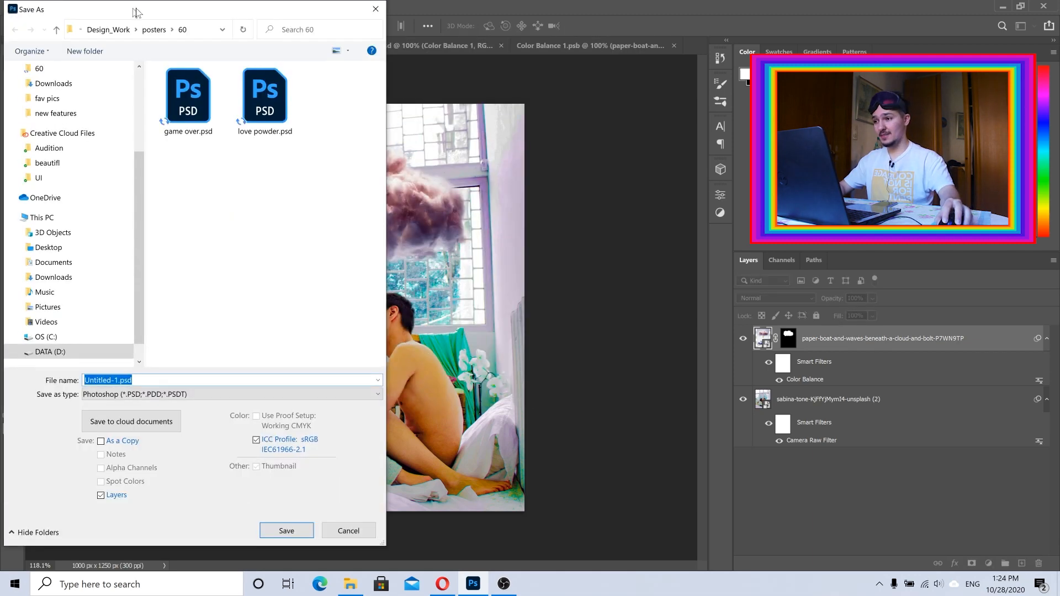
{"action": "type", "text": "kissing pair"}
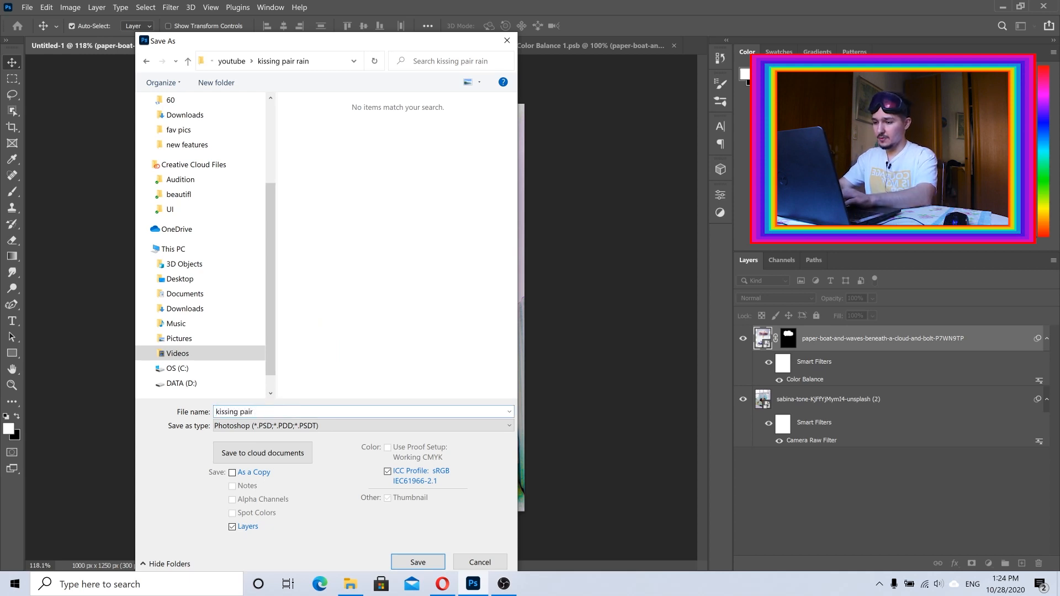
{"action": "type", "text": " tutorial"}
{"action": "key", "text": "Return"}
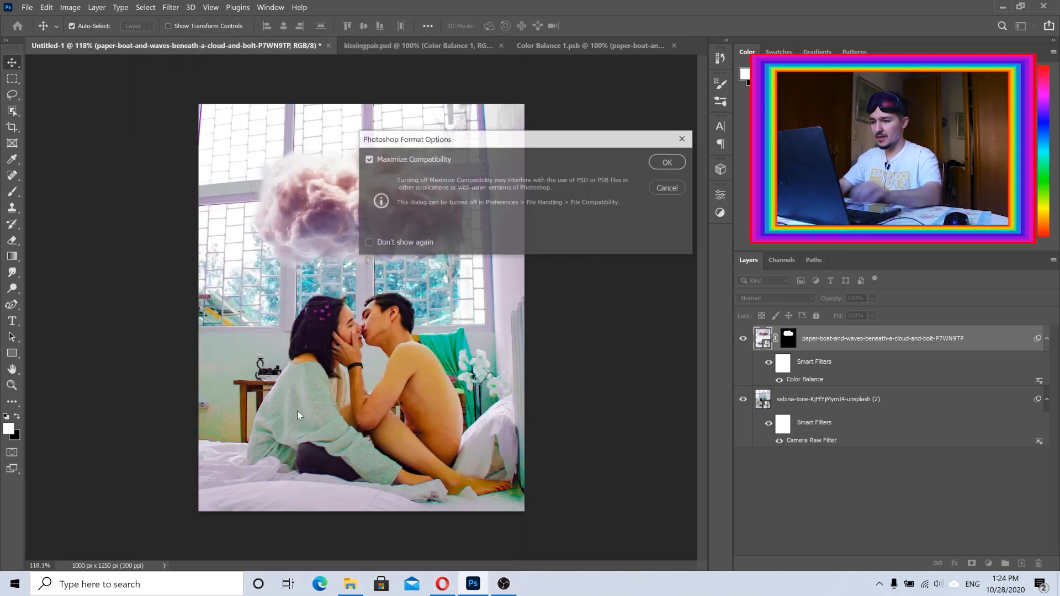
{"action": "left_click", "coordinate": [668, 162]}
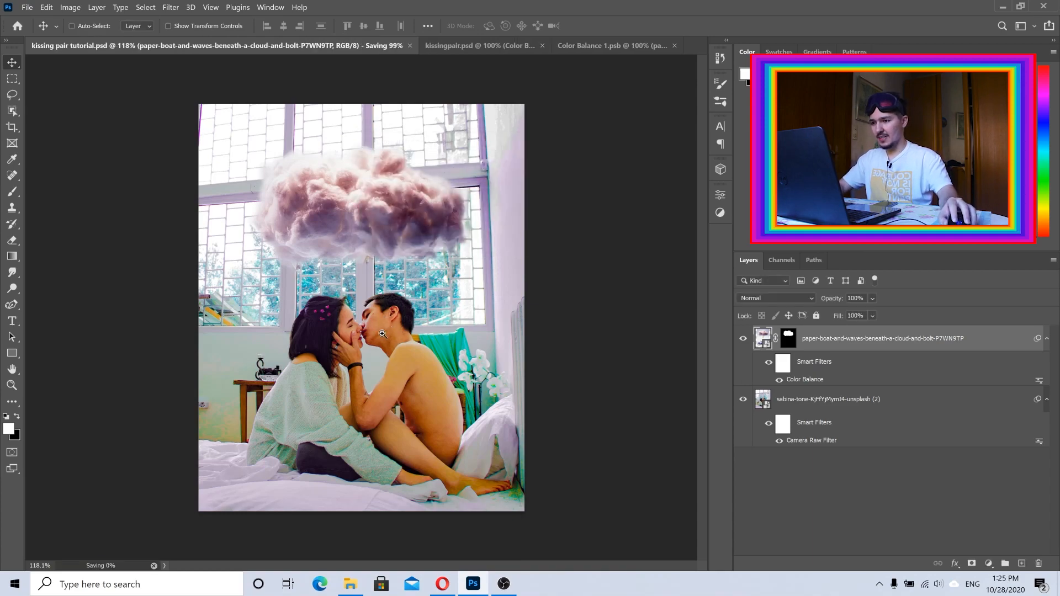
{"action": "left_click_drag", "start_coordinate": [370, 334], "coordinate": [343, 319]}
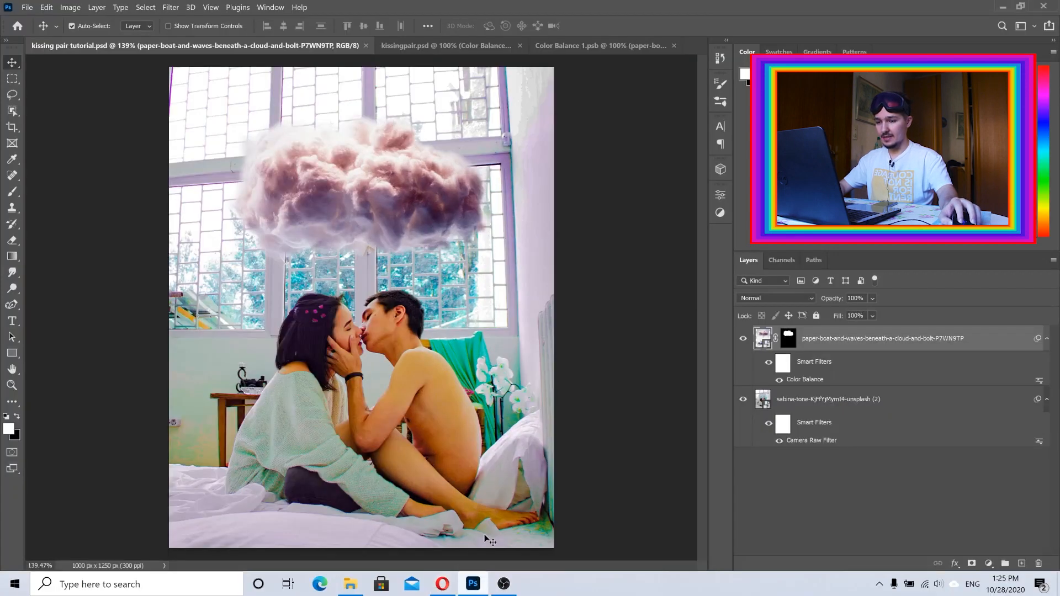
{"action": "left_click", "coordinate": [504, 587]}
{"action": "left_click", "coordinate": [503, 588]}
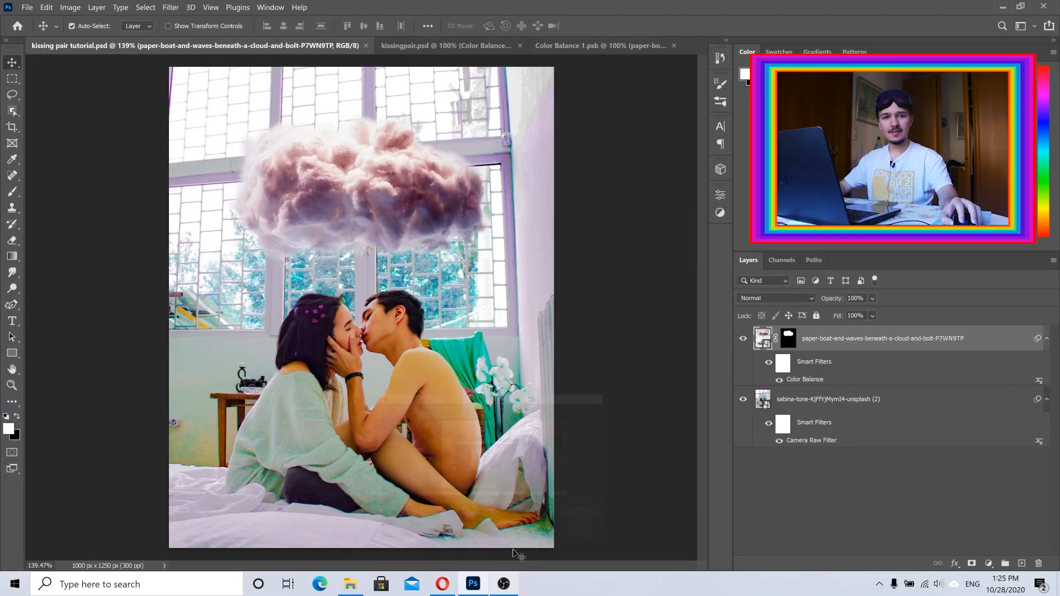
Set up the Ellipse Tool in Shape mode with no fill
{"action": "left_click", "coordinate": [12, 354]}
{"action": "left_click", "coordinate": [62, 377]}
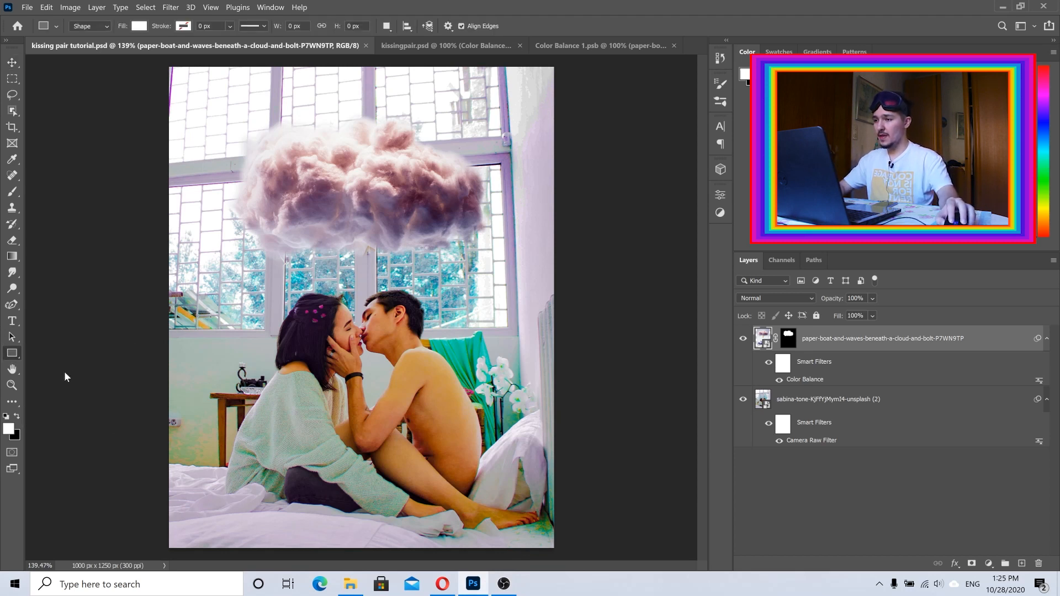
{"action": "left_click", "coordinate": [91, 22]}
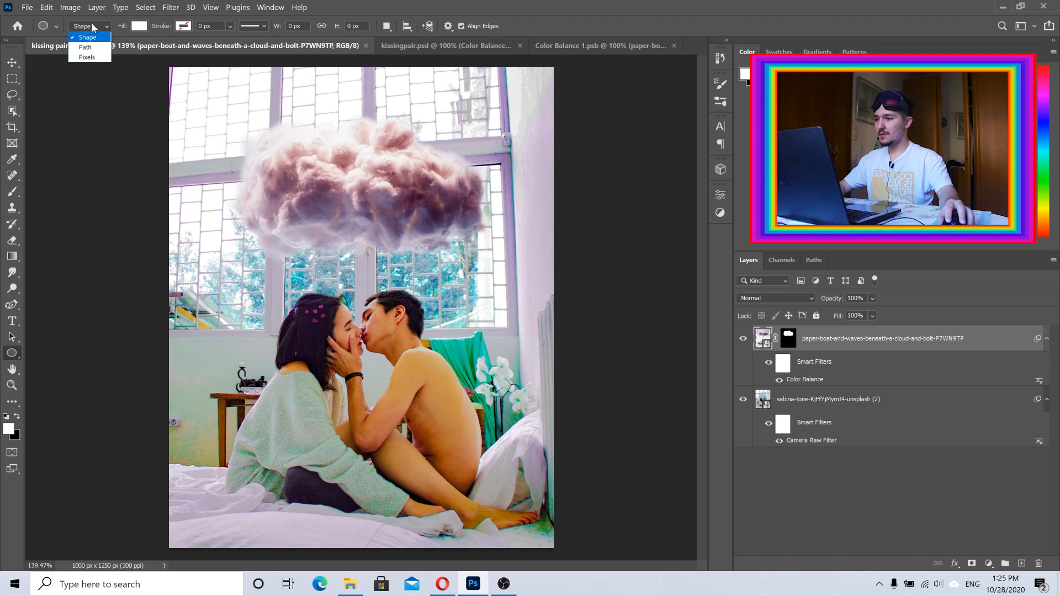
{"action": "left_click", "coordinate": [94, 41]}
{"action": "left_click", "coordinate": [139, 26]}
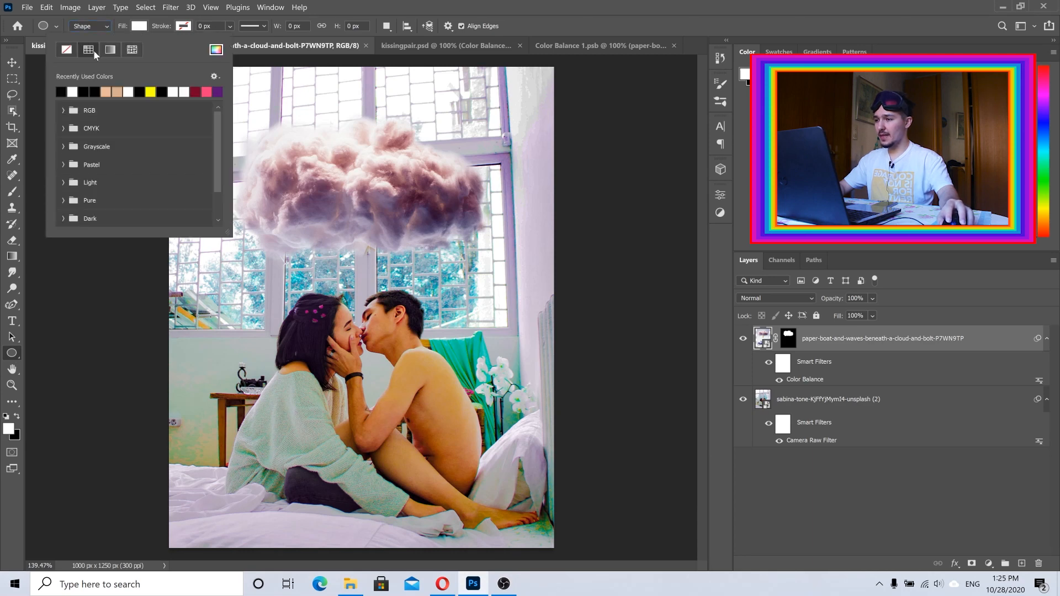
{"action": "left_click", "coordinate": [66, 52]}
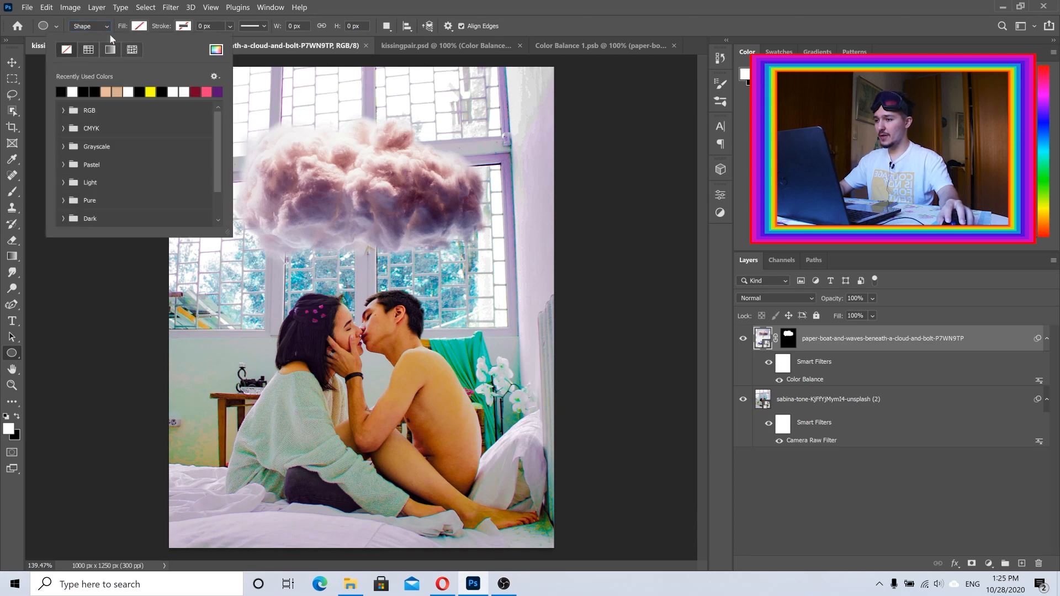
Give the Ellipse Tool a yellow 5 px stroke and have it draw each shape on a new layer
{"action": "left_click", "coordinate": [185, 26]}
{"action": "left_click", "coordinate": [183, 26]}
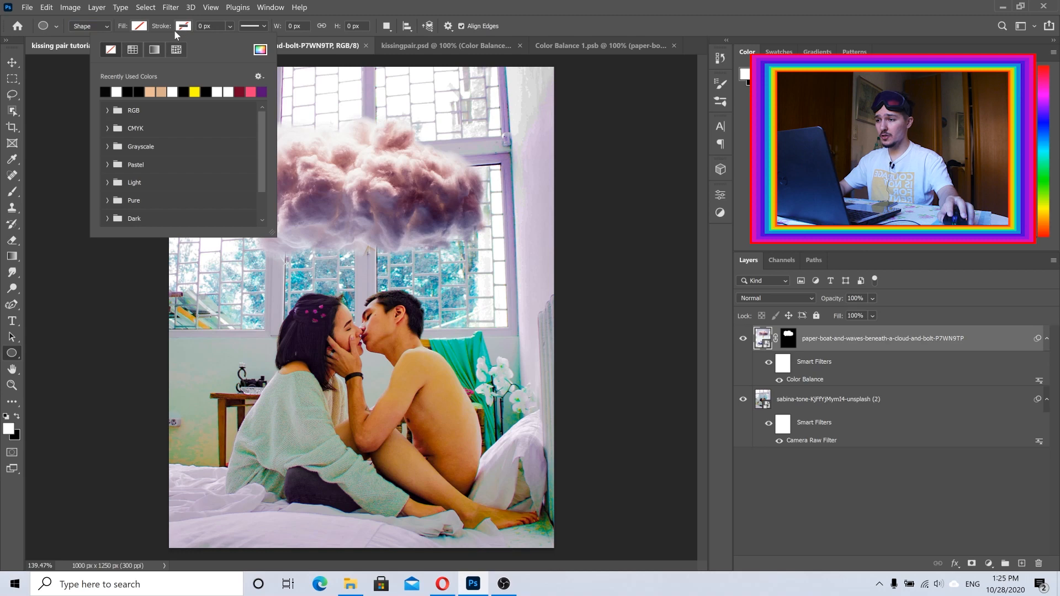
{"action": "left_click", "coordinate": [194, 91]}
{"action": "left_click", "coordinate": [336, 12]}
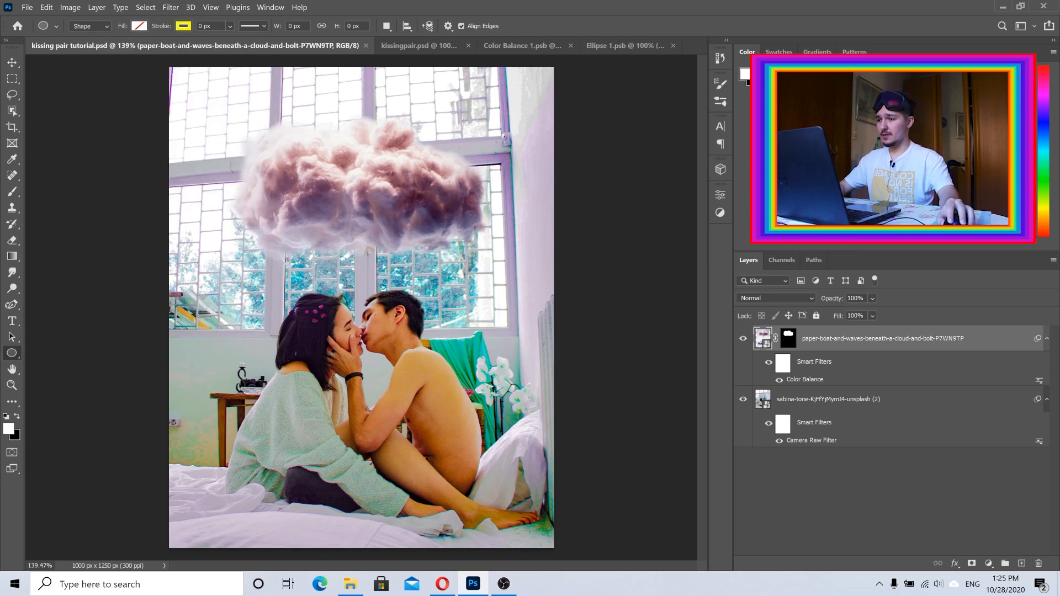
{"action": "type", "text": "5"}
{"action": "key", "text": "Tab"}
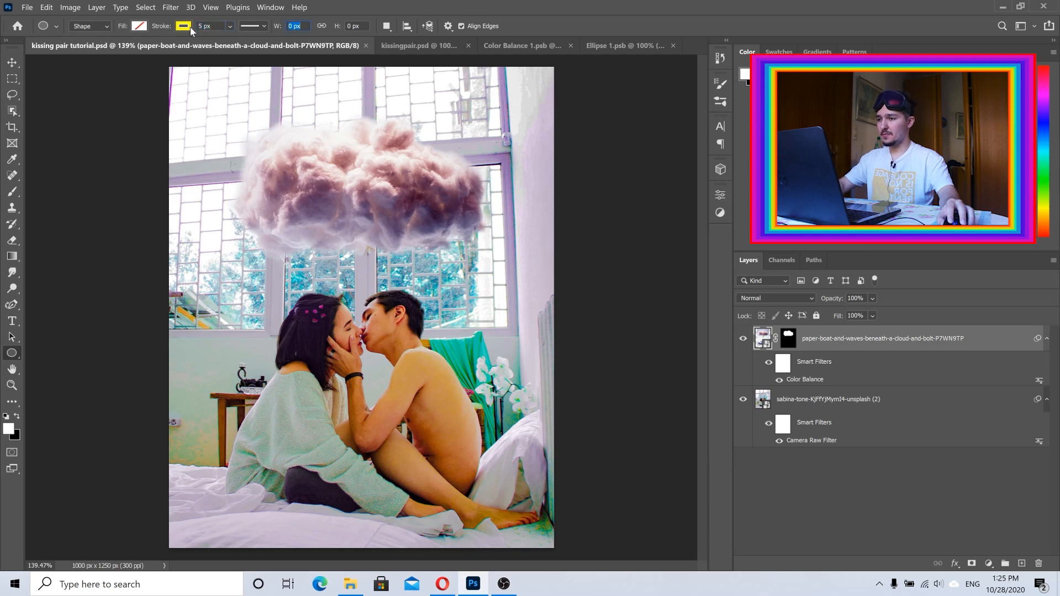
{"action": "left_click", "coordinate": [385, 26]}
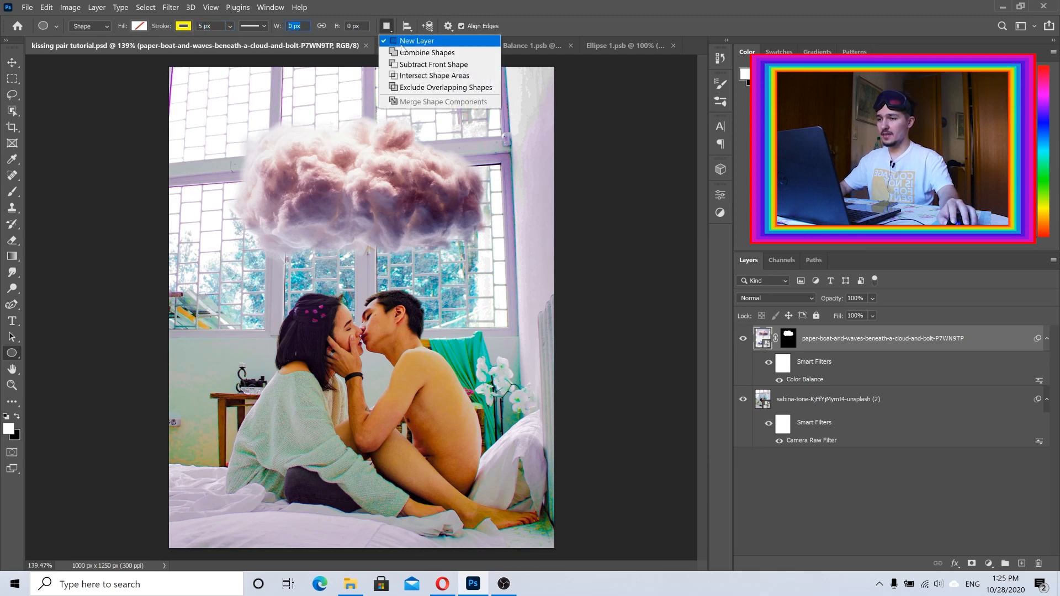
{"action": "left_click", "coordinate": [401, 36]}
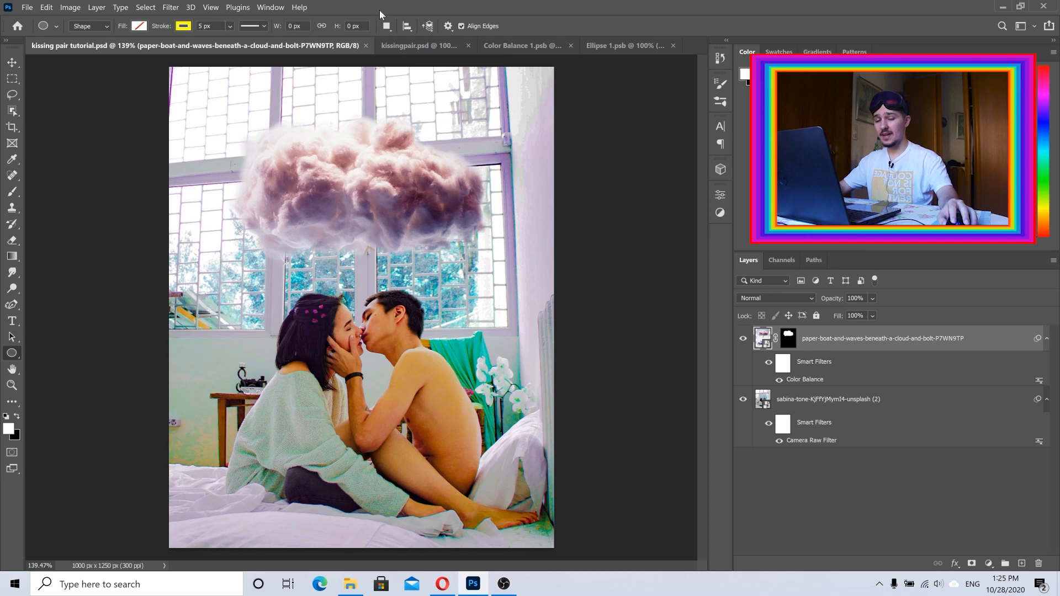
Draw a flat ellipse about 186 by 63 px across the man's eyes and ear
{"action": "scroll", "coordinate": [359, 282], "scroll_direction": "up", "scroll_amount": 3}
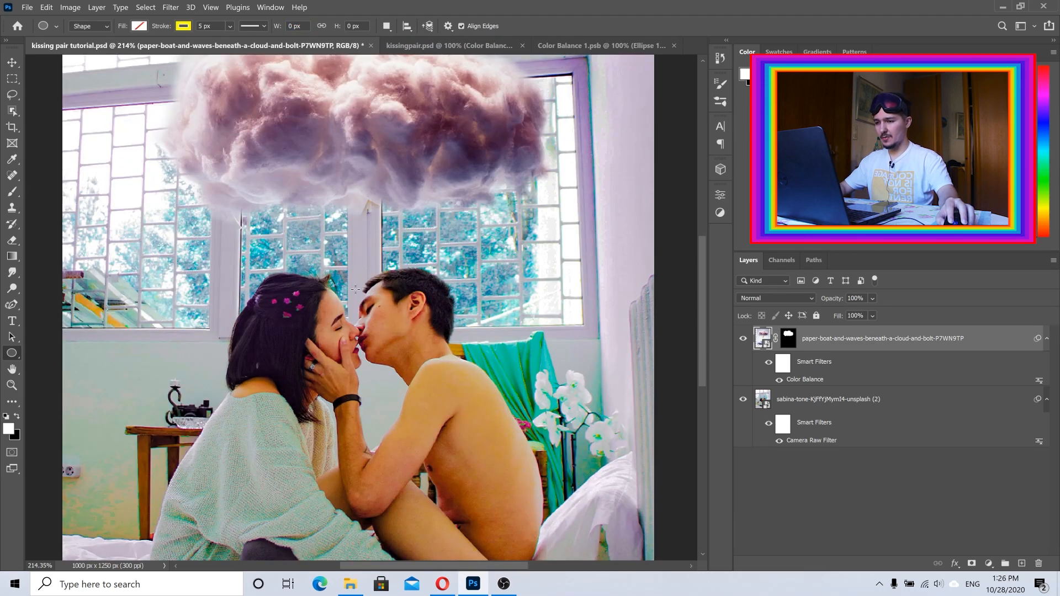
{"action": "mouse_move", "coordinate": [356, 288]}
{"action": "left_mouse_down"}
{"action": "mouse_move", "coordinate": [470, 317]}
{"action": "mouse_move", "coordinate": [469, 326]}
{"action": "left_mouse_up"}
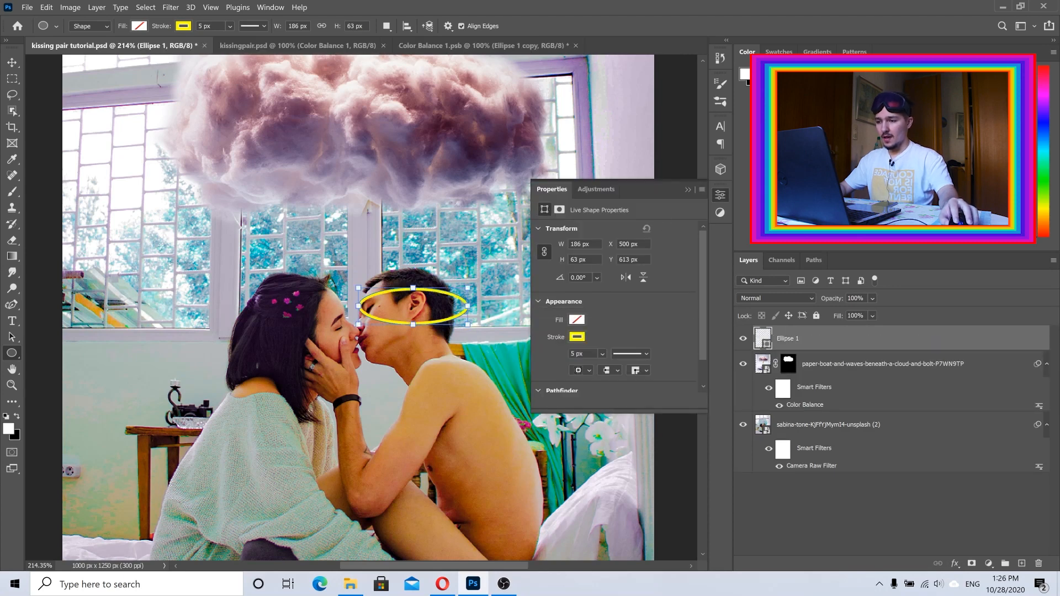
{"action": "left_click", "coordinate": [687, 191]}
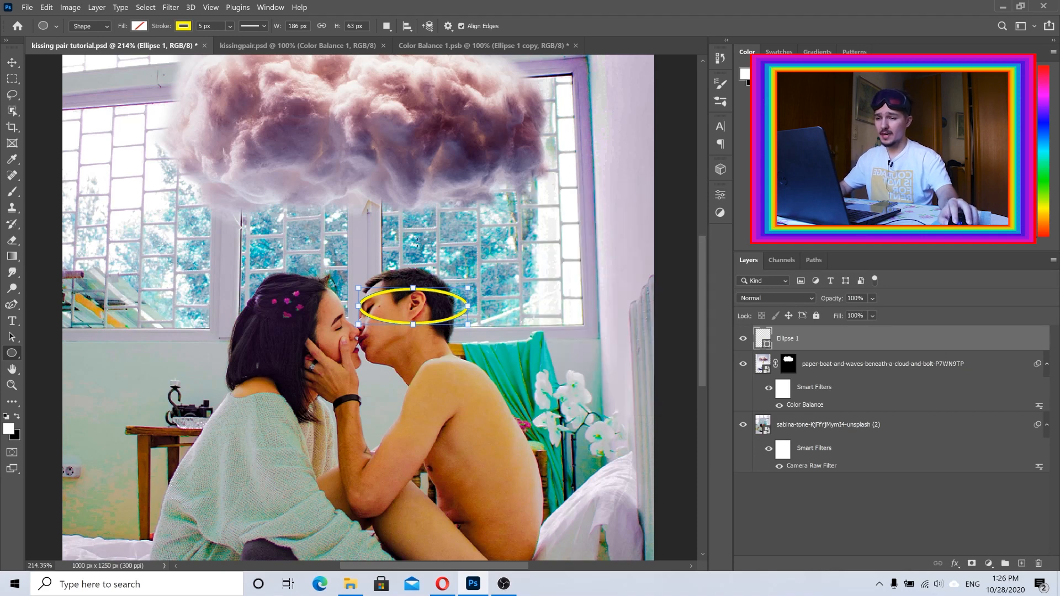
Free-transform the ellipse on the man's head, rotating it about -16.4° and scaling it up to about 110%
{"action": "left_click", "coordinate": [47, 8]}
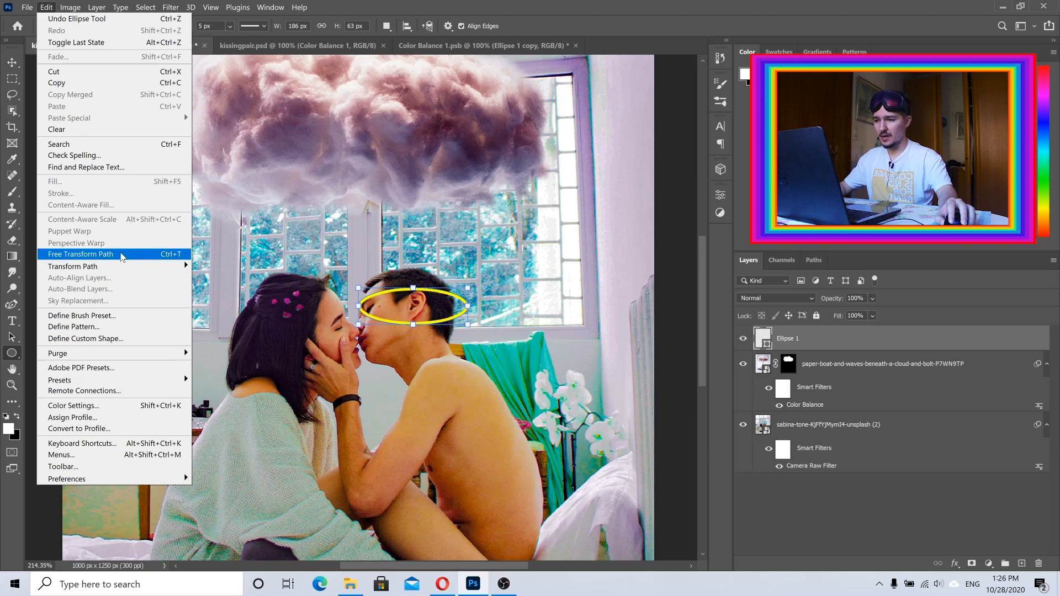
{"action": "left_click", "coordinate": [80, 254]}
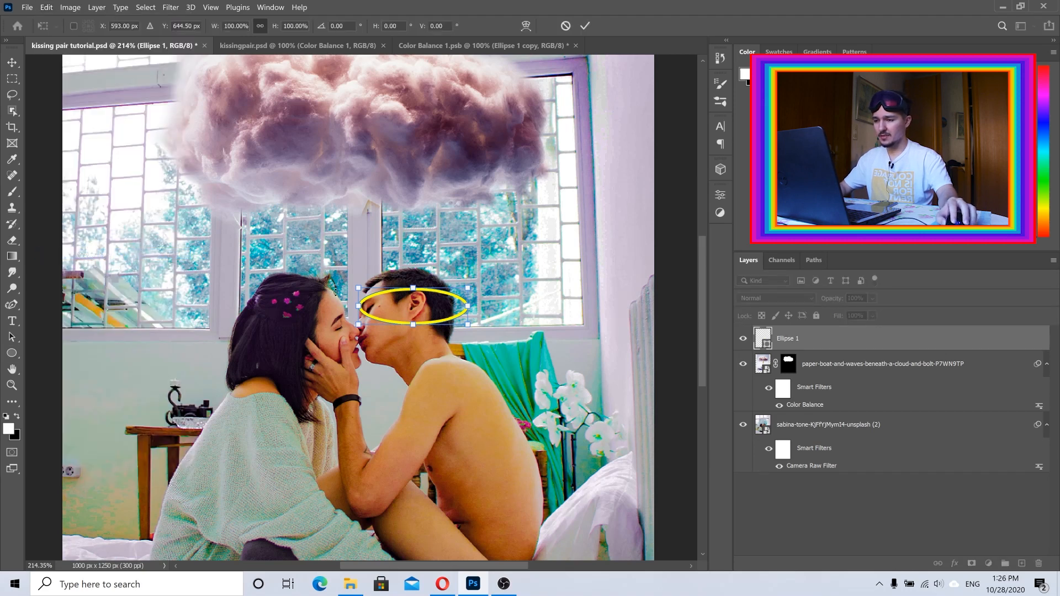
{"action": "left_click_drag", "start_coordinate": [478, 286], "coordinate": [489, 247]}
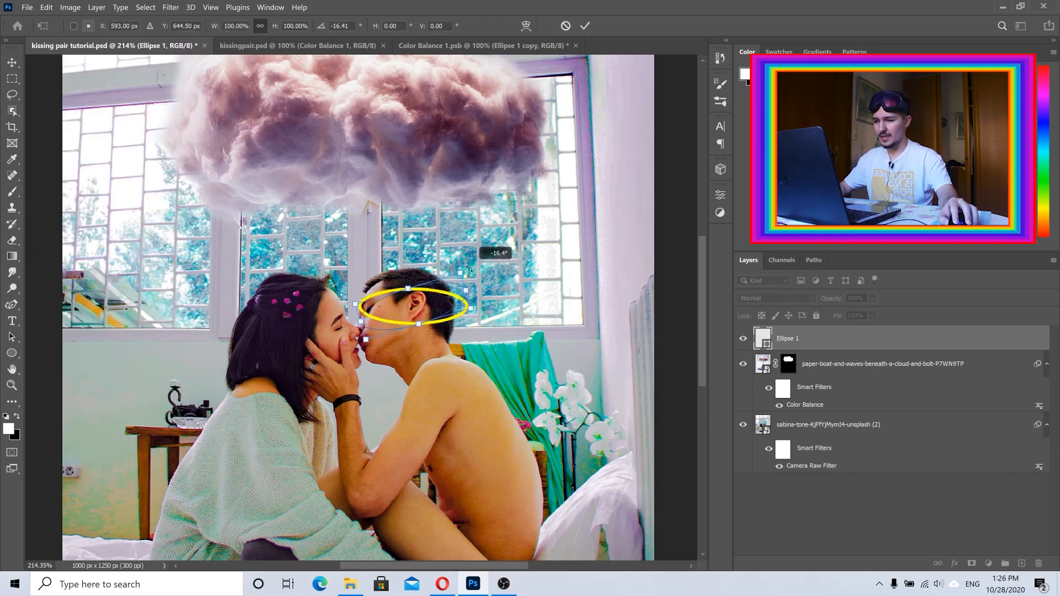
{"action": "left_click_drag", "start_coordinate": [416, 291], "coordinate": [466, 269]}
{"action": "left_click_drag", "start_coordinate": [424, 296], "coordinate": [423, 298]}
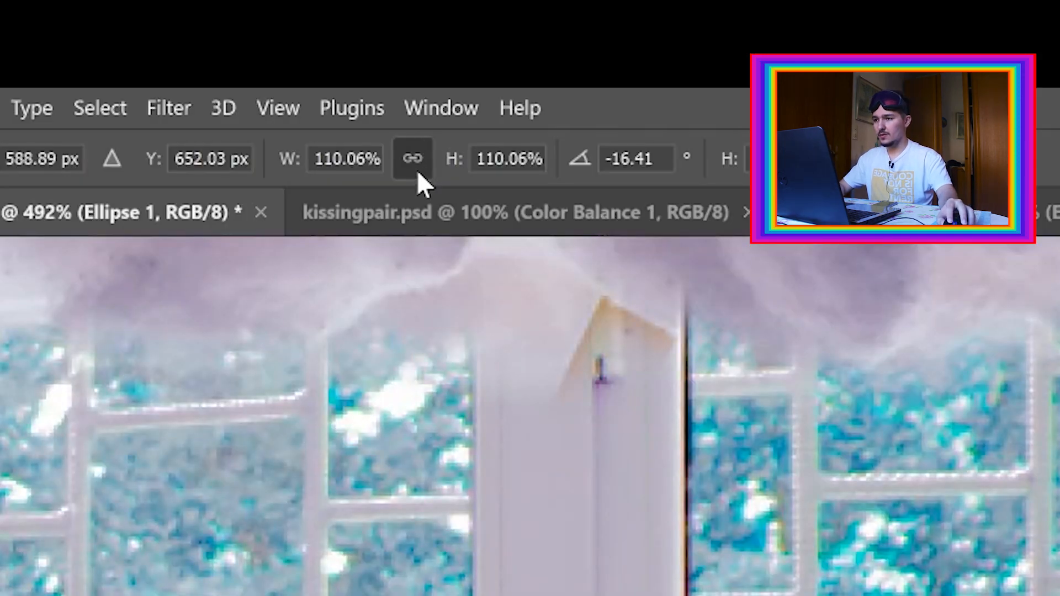
Unlink the width and height scaling, narrow the ellipse to about 104% width around the man's head, and commit the transform
{"action": "left_click", "coordinate": [412, 159]}
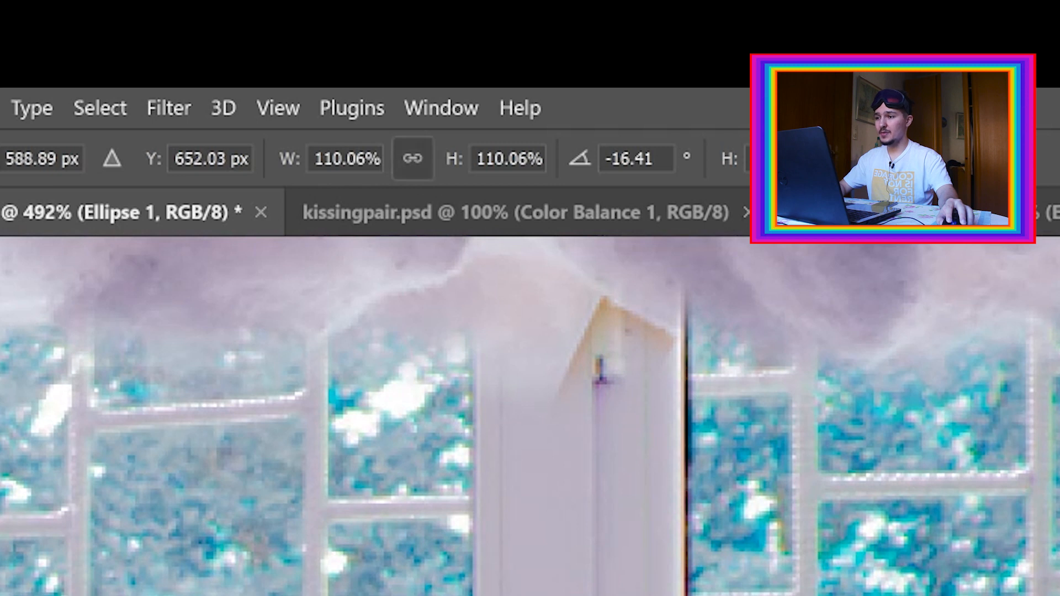
{"action": "left_click", "coordinate": [412, 159]}
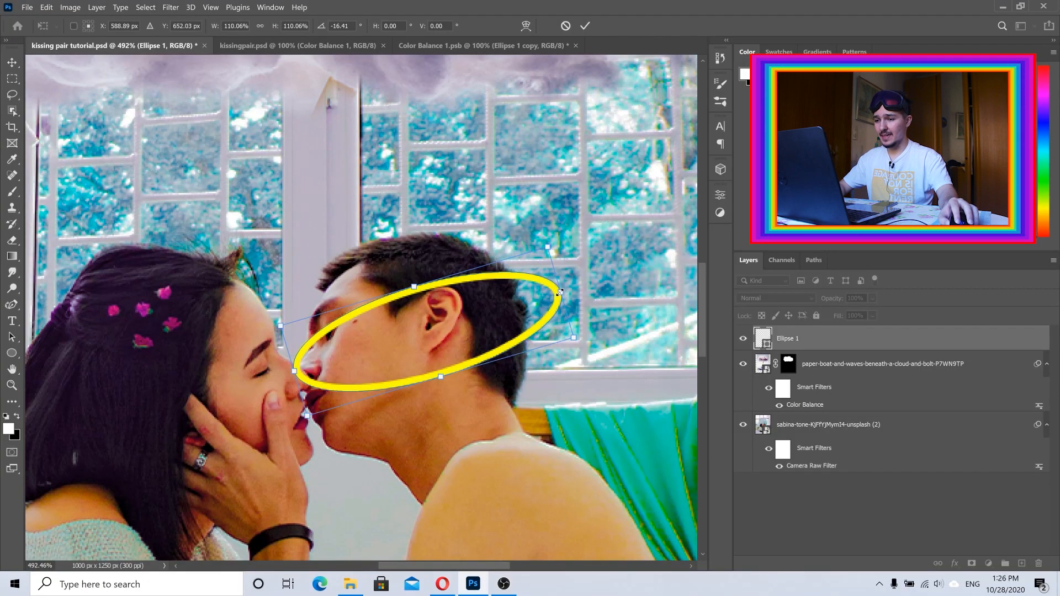
{"action": "left_click_drag", "start_coordinate": [560, 292], "coordinate": [546, 297]}
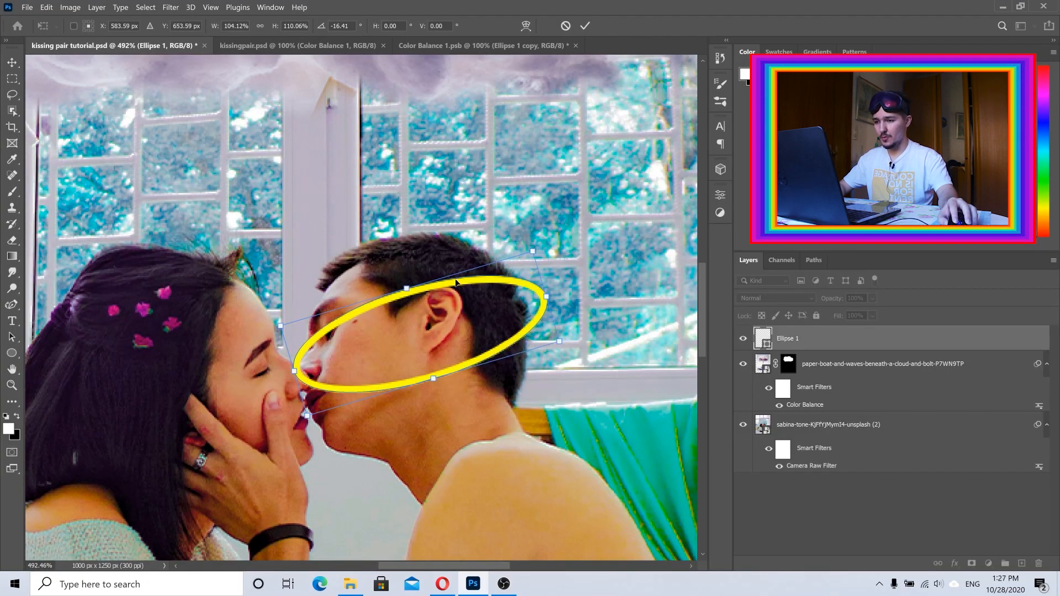
{"action": "left_click_drag", "start_coordinate": [457, 283], "coordinate": [456, 284]}
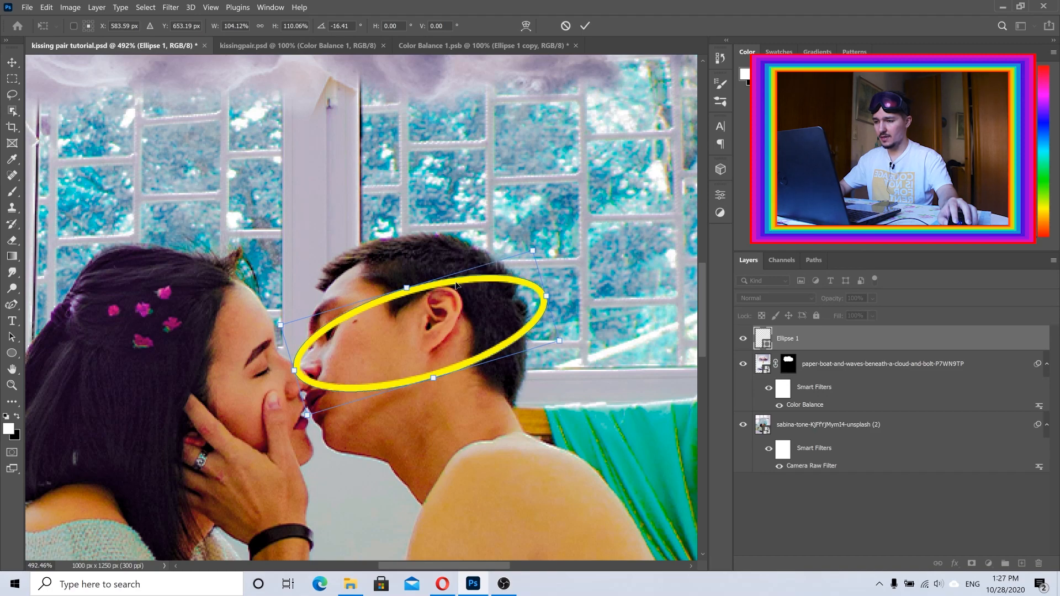
{"action": "left_click", "coordinate": [584, 26]}
Duplicate the Ellipse 1 layer under the default copy name
{"action": "scroll", "coordinate": [432, 258], "scroll_direction": "down", "scroll_amount": 1, "text": "alt"}
{"action": "scroll", "coordinate": [431, 258], "scroll_direction": "down", "scroll_amount": 3, "text": "alt"}
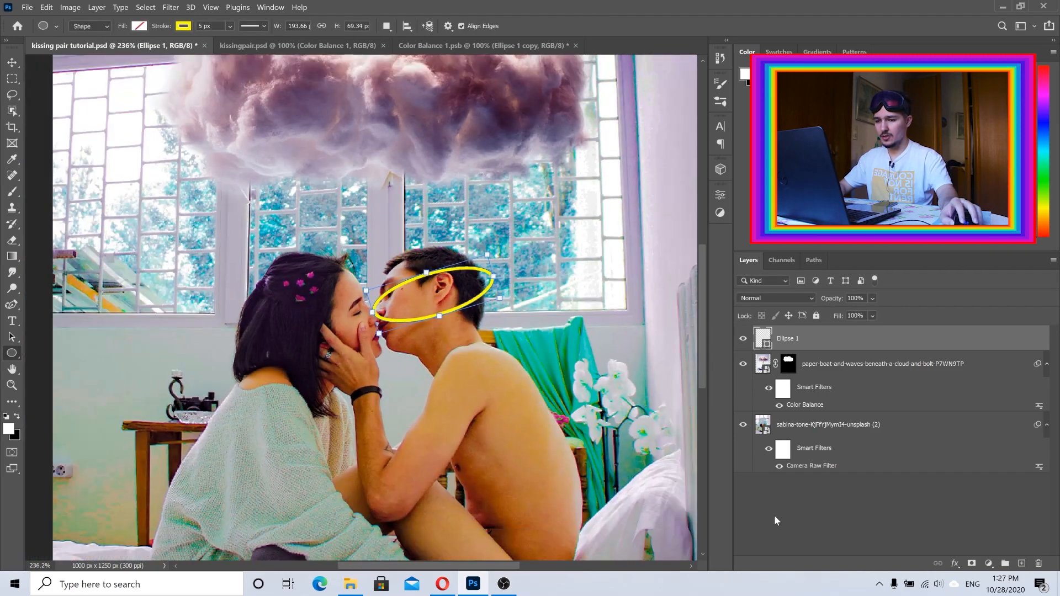
{"action": "left_click", "coordinate": [788, 522]}
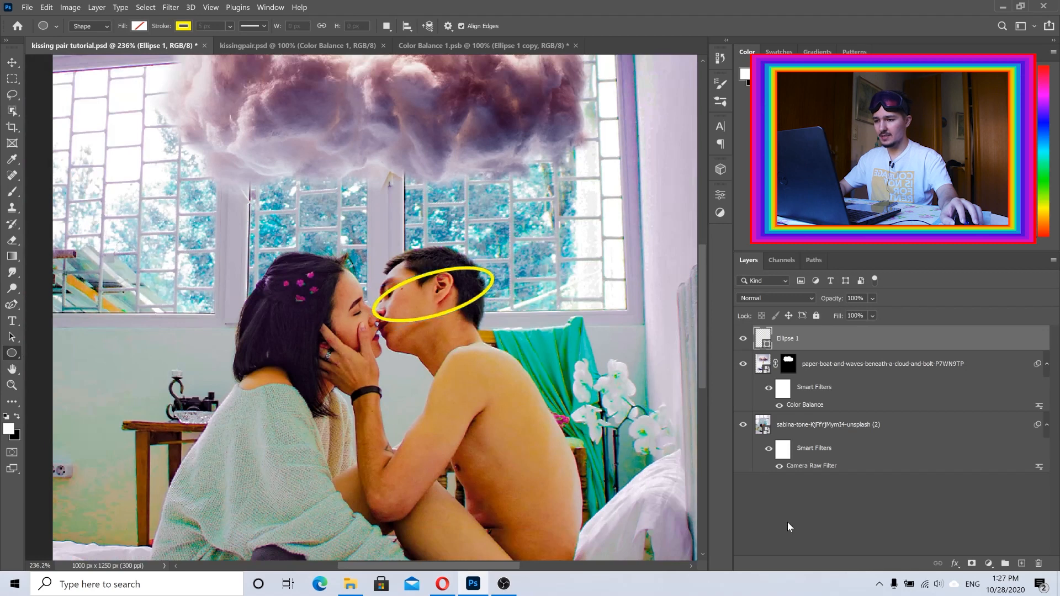
{"action": "left_click", "coordinate": [823, 338]}
{"action": "left_click", "coordinate": [99, 7]}
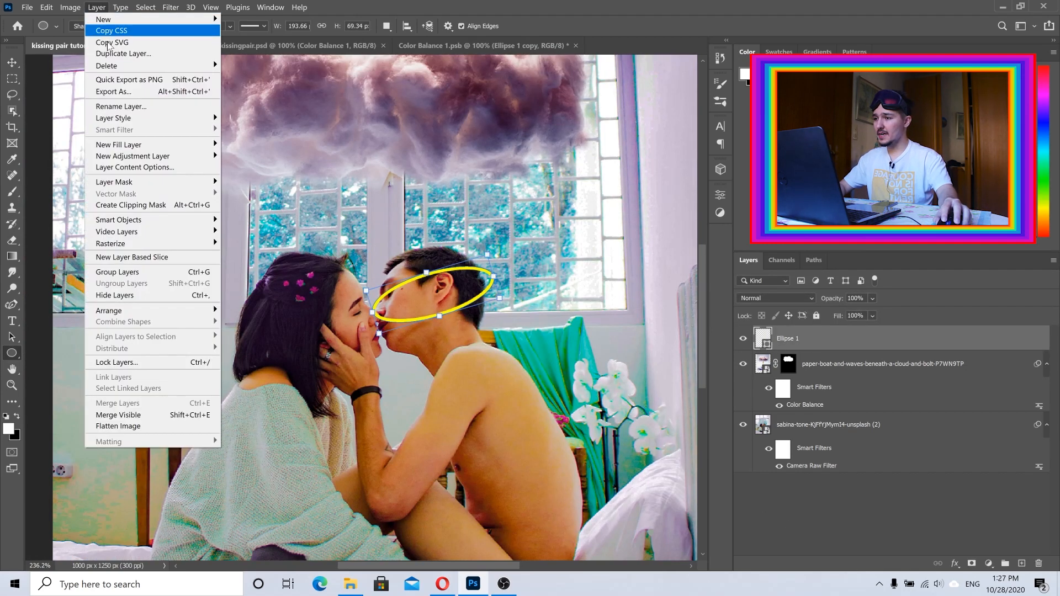
{"action": "left_click", "coordinate": [116, 54]}
{"action": "left_click", "coordinate": [634, 160]}
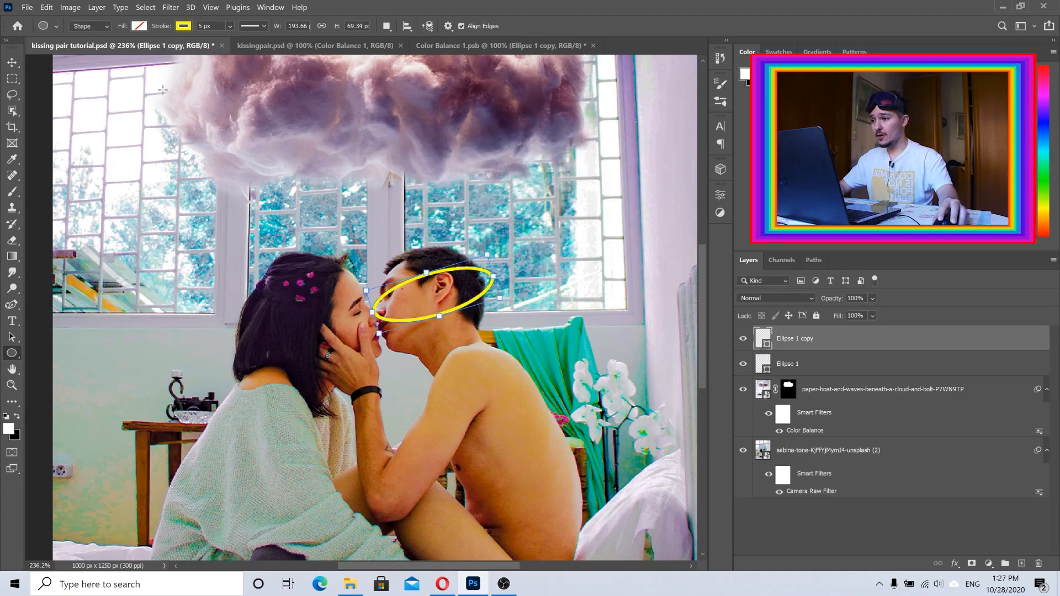
Move the duplicated ellipse onto the woman's head, rotate it about 27.7°, and commit it as a regular path
{"action": "left_click", "coordinate": [47, 7]}
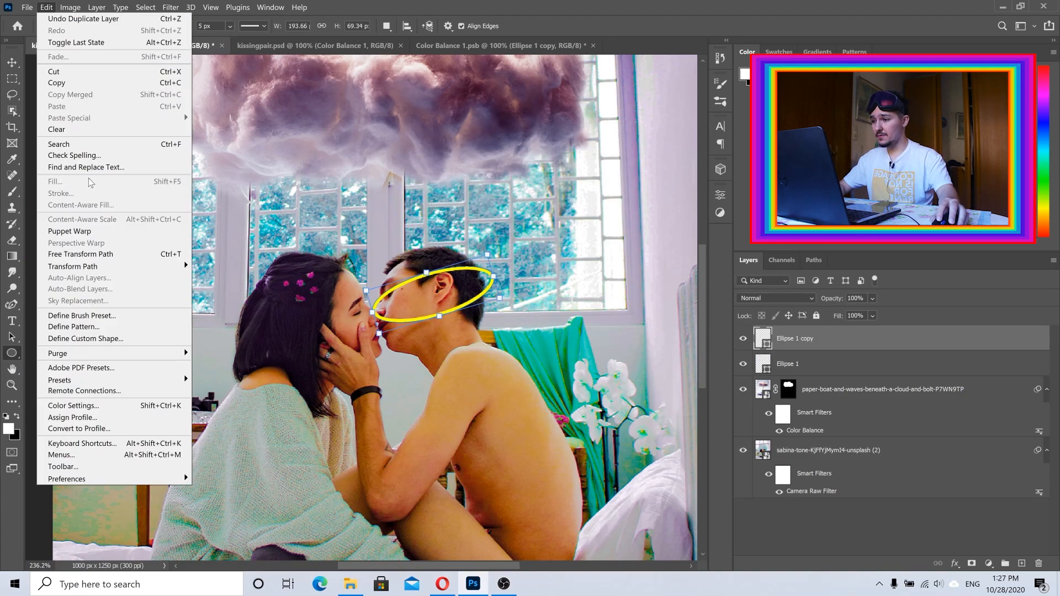
{"action": "left_click", "coordinate": [101, 256]}
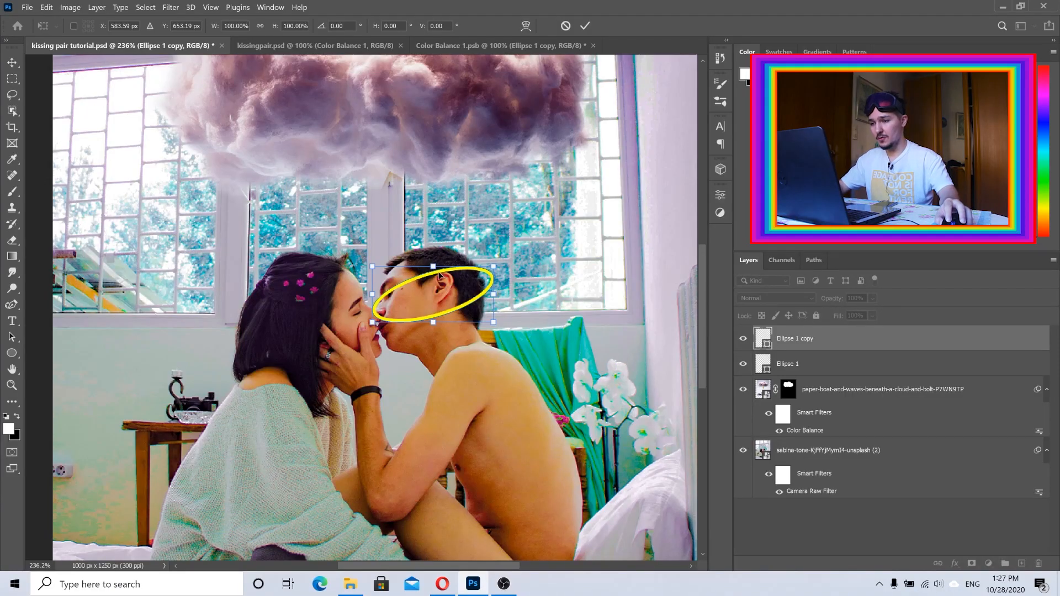
{"action": "left_click_drag", "start_coordinate": [437, 276], "coordinate": [344, 279]}
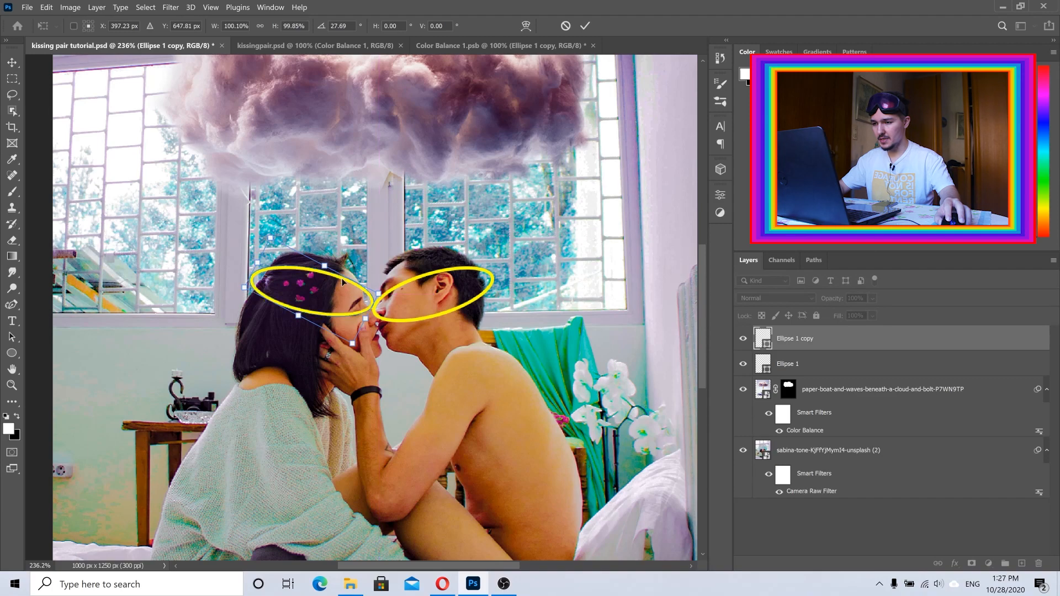
{"action": "scroll", "coordinate": [344, 288], "scroll_direction": "up", "scroll_amount": 3}
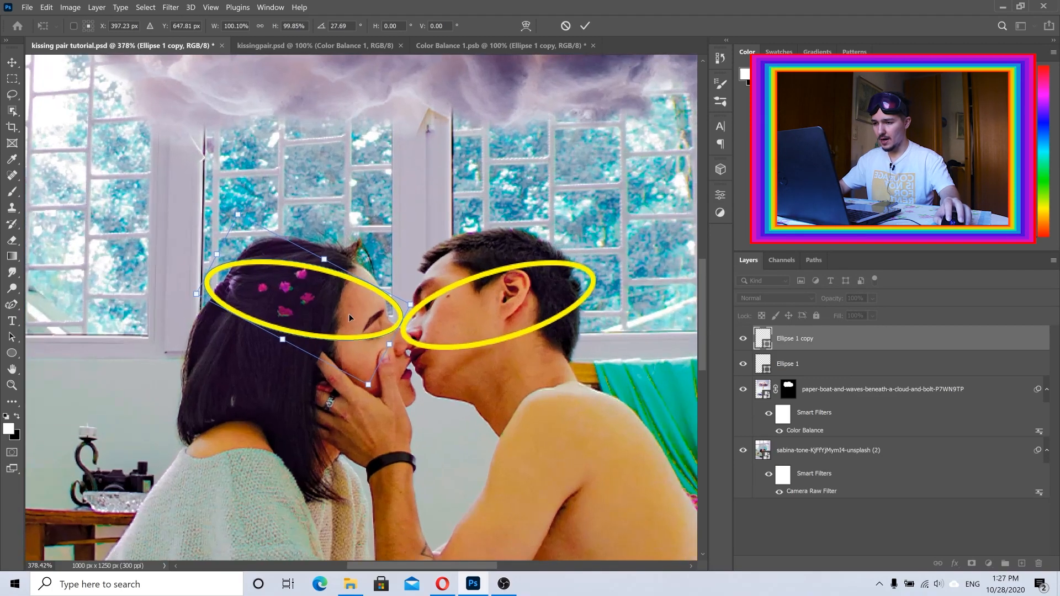
{"action": "left_click", "coordinate": [585, 26]}
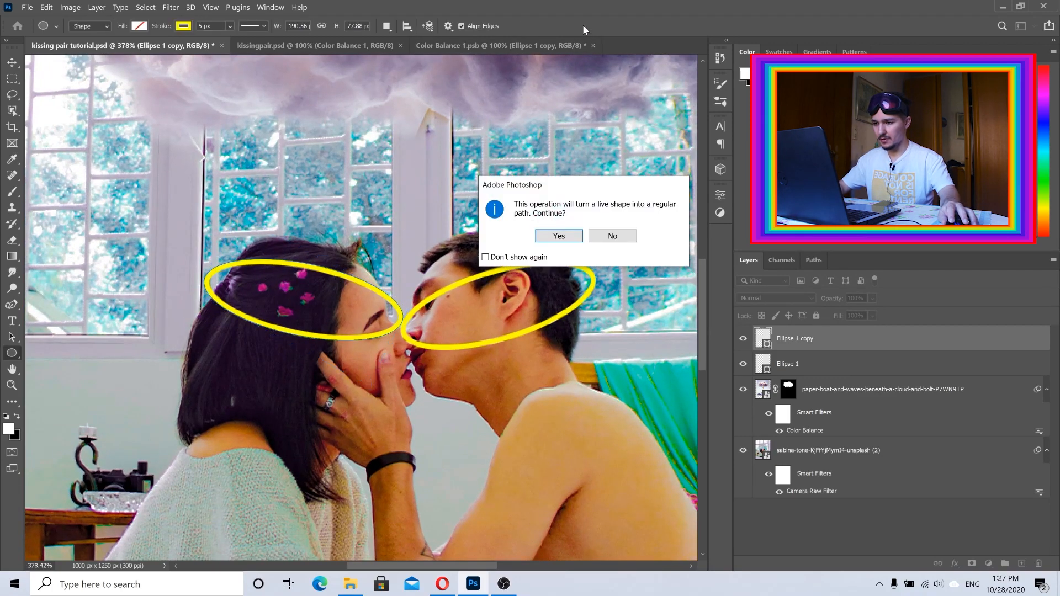
{"action": "left_click", "coordinate": [559, 236]}
{"action": "scroll", "coordinate": [415, 295], "scroll_direction": "down", "scroll_amount": 3}
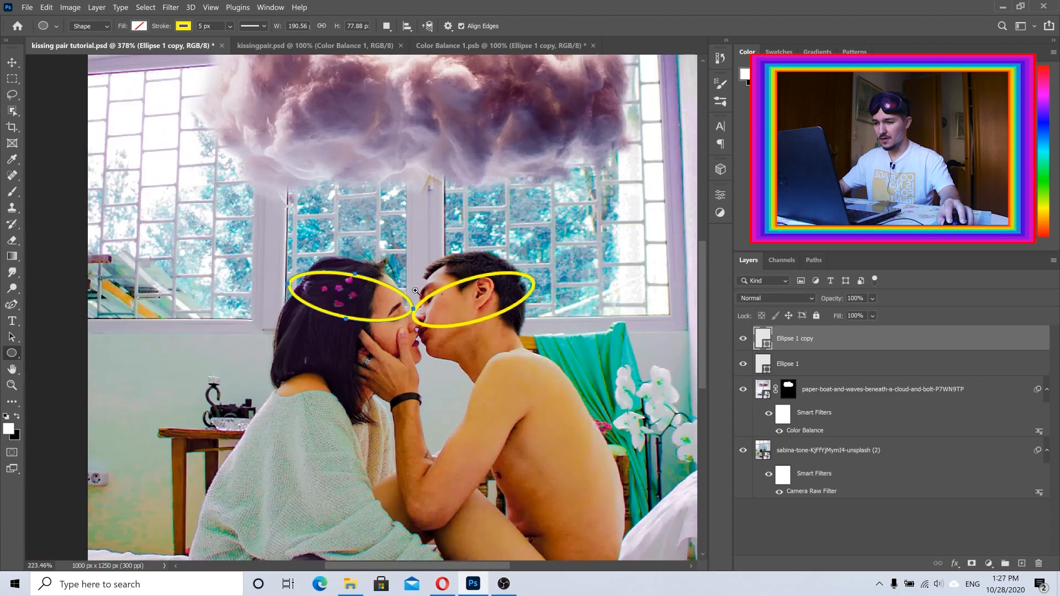
Convert the Ellipse 1 copy layer to a Smart Object and select the Ellipse 1 layer
{"action": "key", "text": "v"}
{"action": "left_click", "coordinate": [808, 335], "text": "ctrl"}
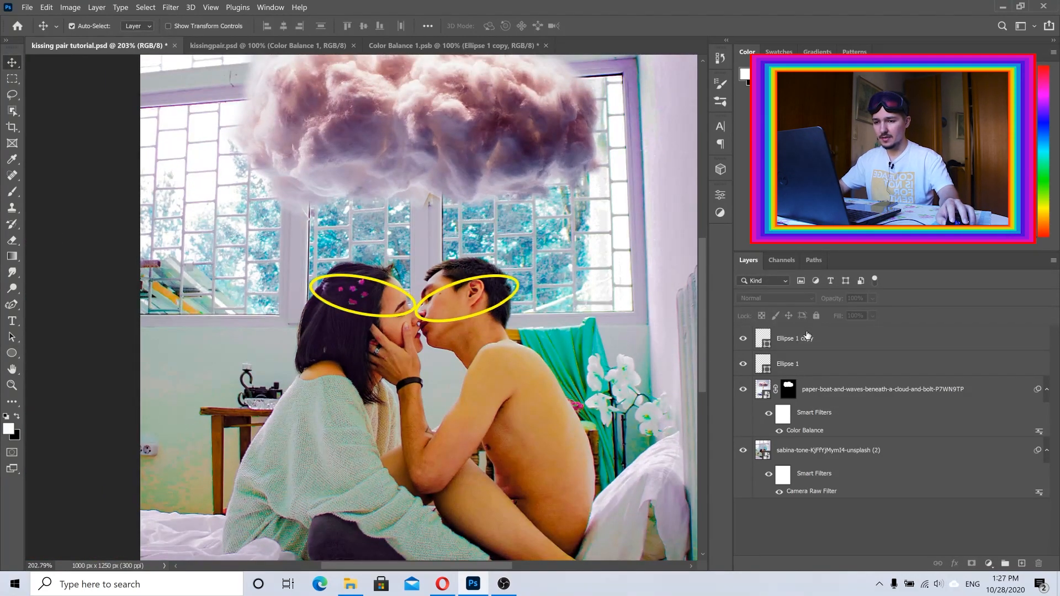
{"action": "left_click", "coordinate": [812, 340]}
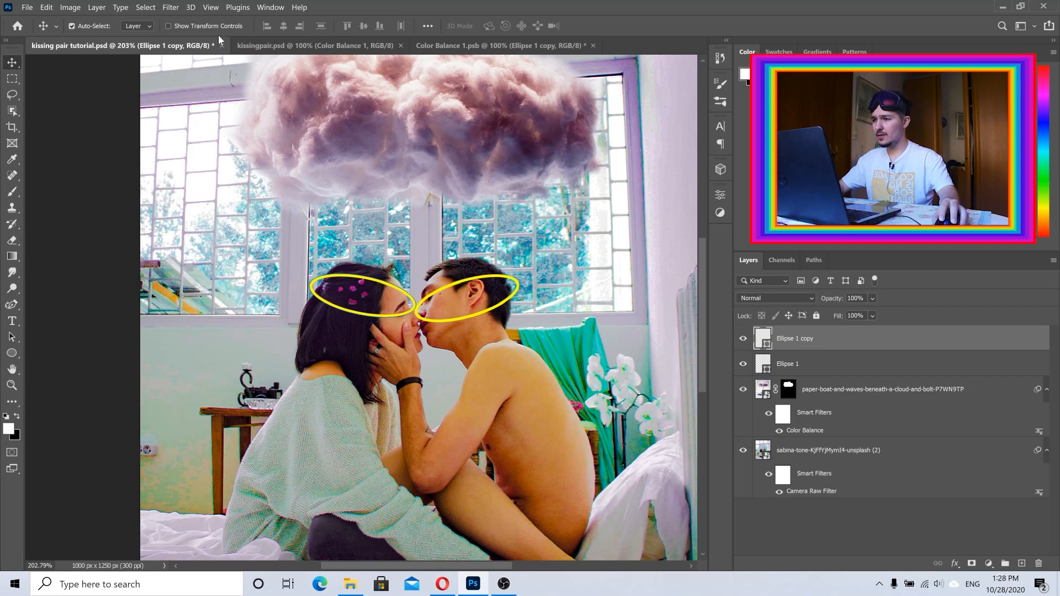
{"action": "left_click", "coordinate": [96, 7]}
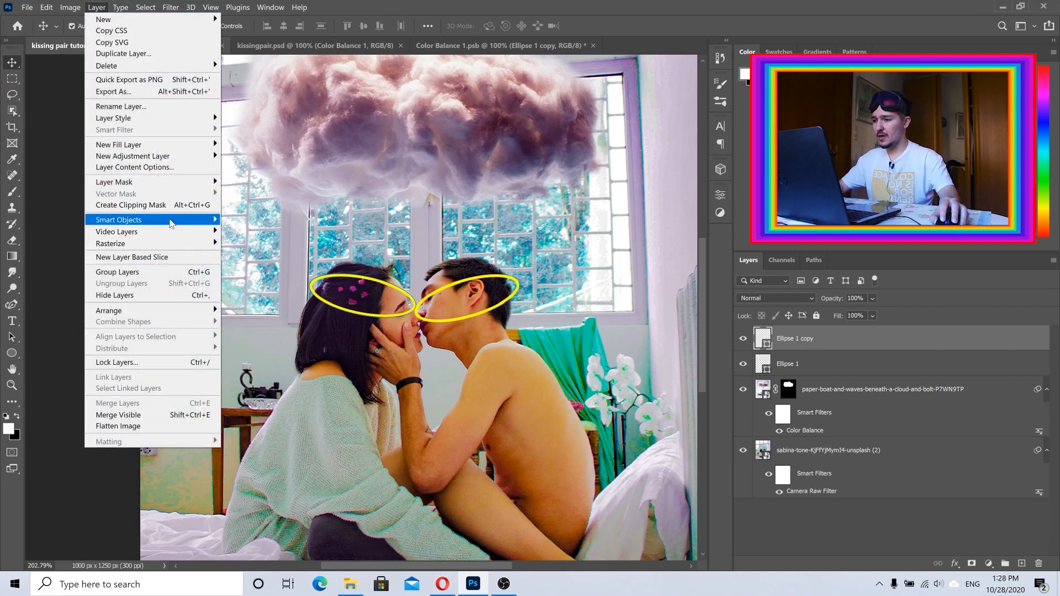
{"action": "mouse_move", "coordinate": [166, 220]}
{"action": "left_click", "coordinate": [240, 220]}
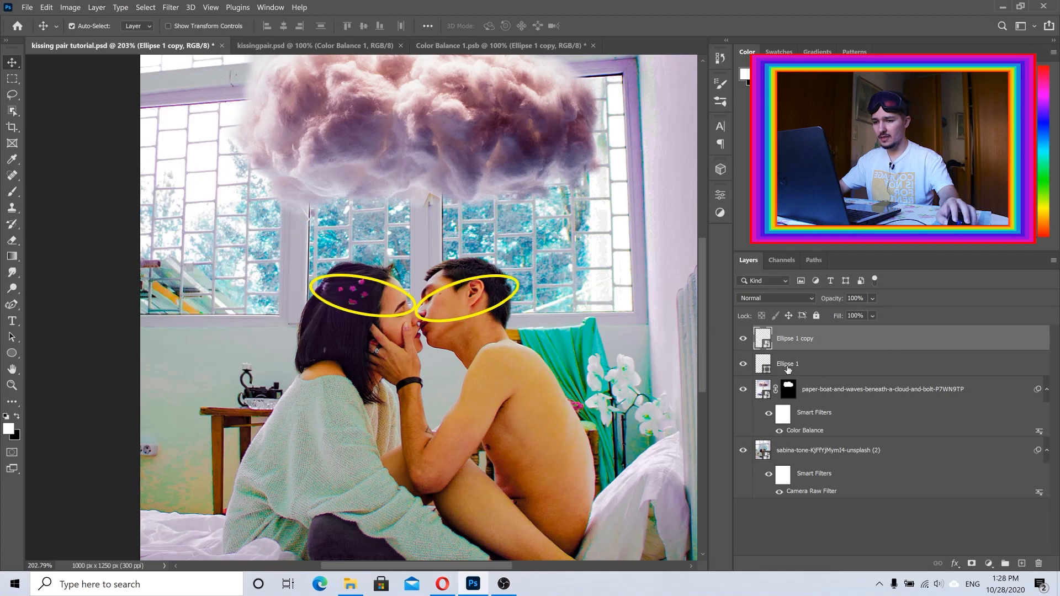
{"action": "left_click", "coordinate": [818, 364]}
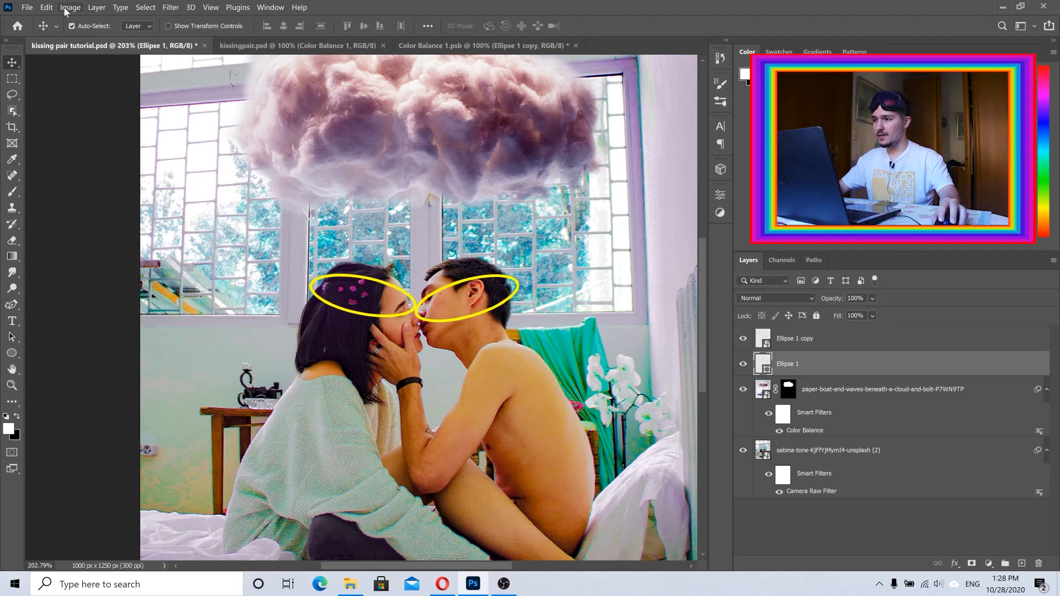
Convert the Ellipse 1 layer to a Smart Object and hide the Ellipse 1 copy layer
{"action": "left_click", "coordinate": [97, 7]}
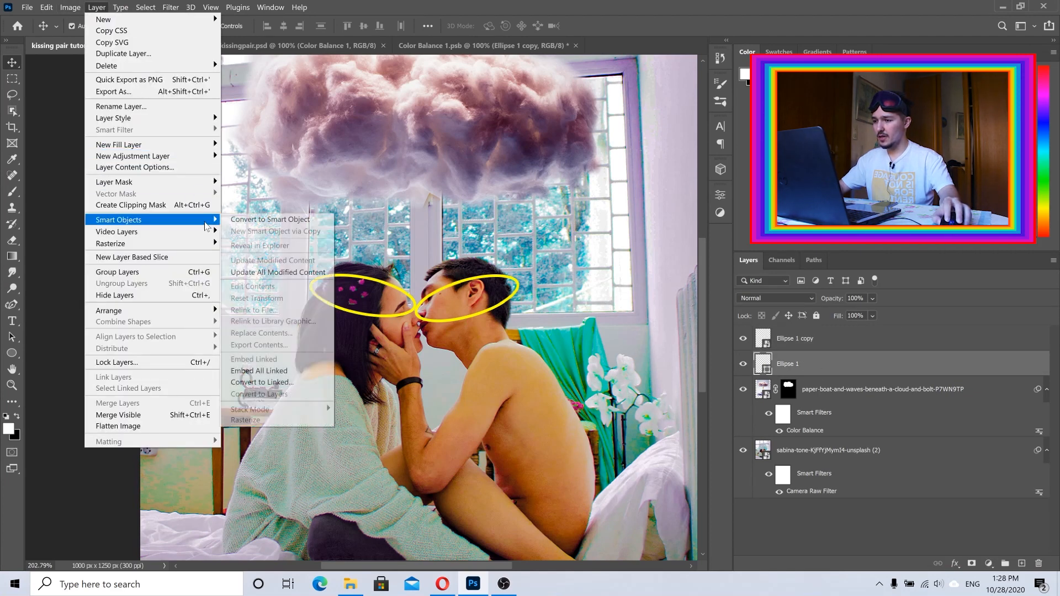
{"action": "left_click", "coordinate": [234, 221]}
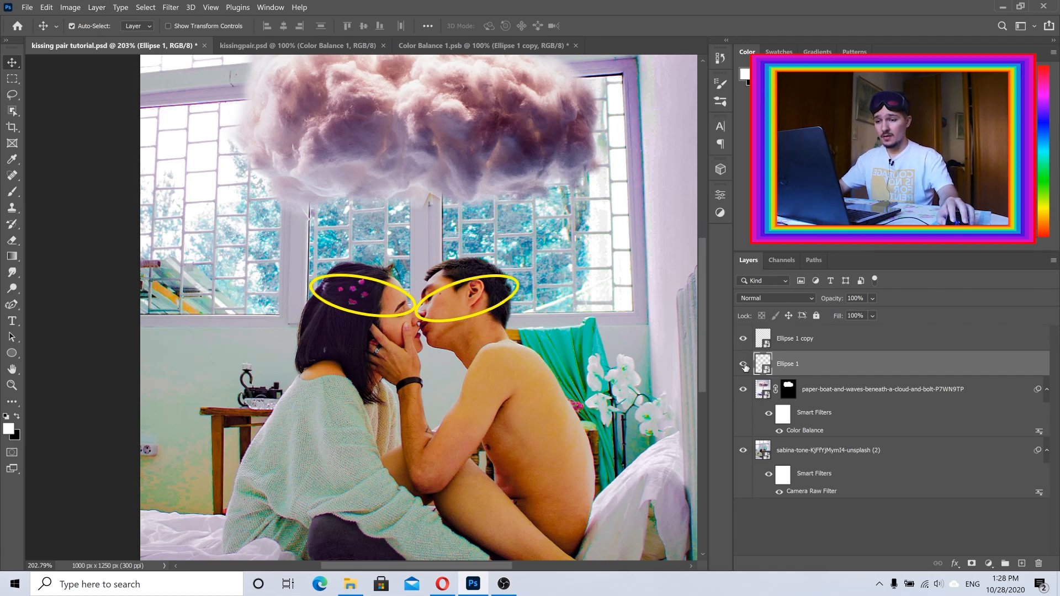
{"action": "left_click", "coordinate": [743, 364]}
{"action": "left_click", "coordinate": [743, 364]}
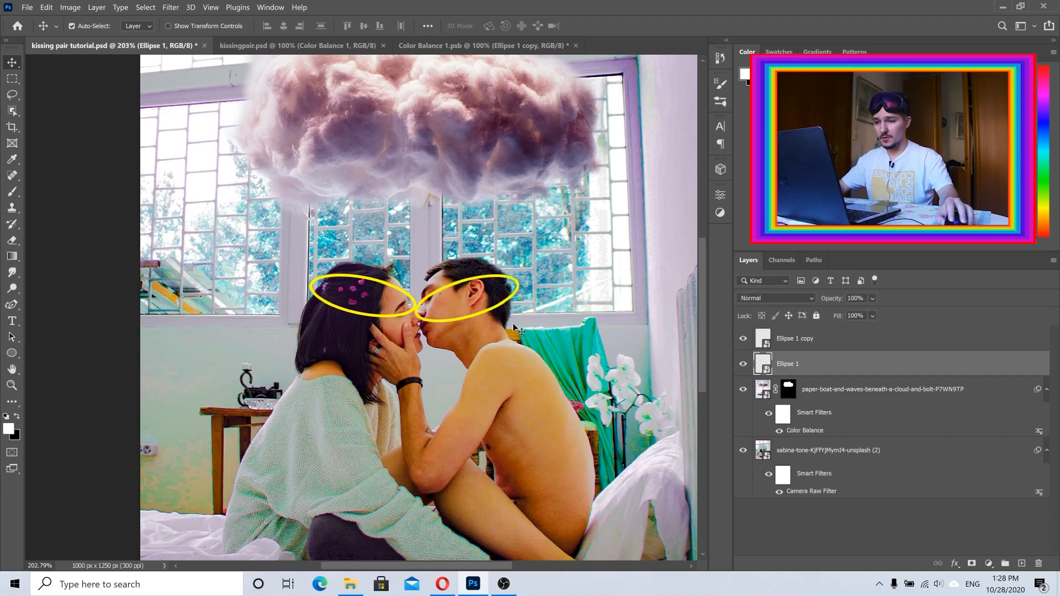
{"action": "left_click", "coordinate": [743, 339]}
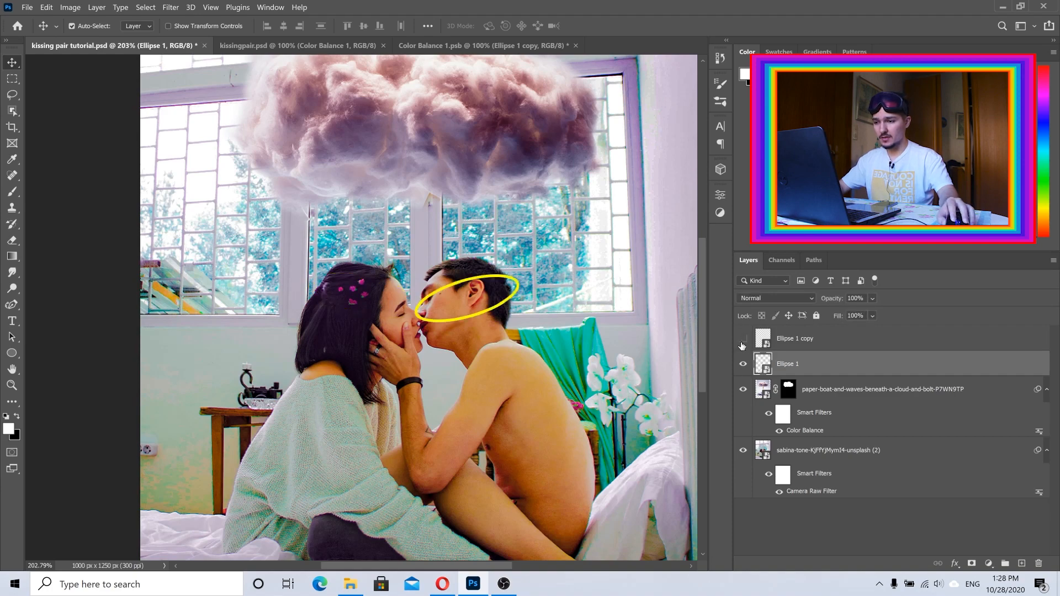
Add a layer mask to Ellipse 1 and paint out the ring's lower arc over the man's face and neck with a black 10 px brush
{"action": "left_click", "coordinate": [973, 568]}
{"action": "key", "text": "b"}
{"action": "key", "text": "x"}
{"action": "scroll", "coordinate": [448, 299], "scroll_direction": "up", "scroll_amount": 6}
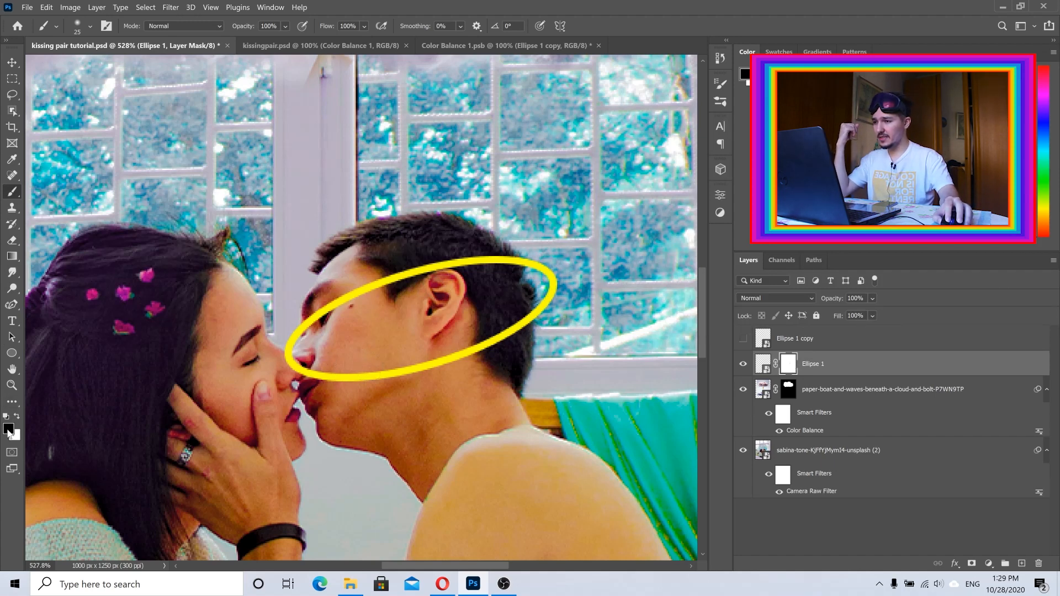
{"action": "key", "text": "bracketleft"}
{"action": "key", "text": "bracketleft"}
{"action": "left_click_drag", "start_coordinate": [458, 356], "coordinate": [529, 319]}
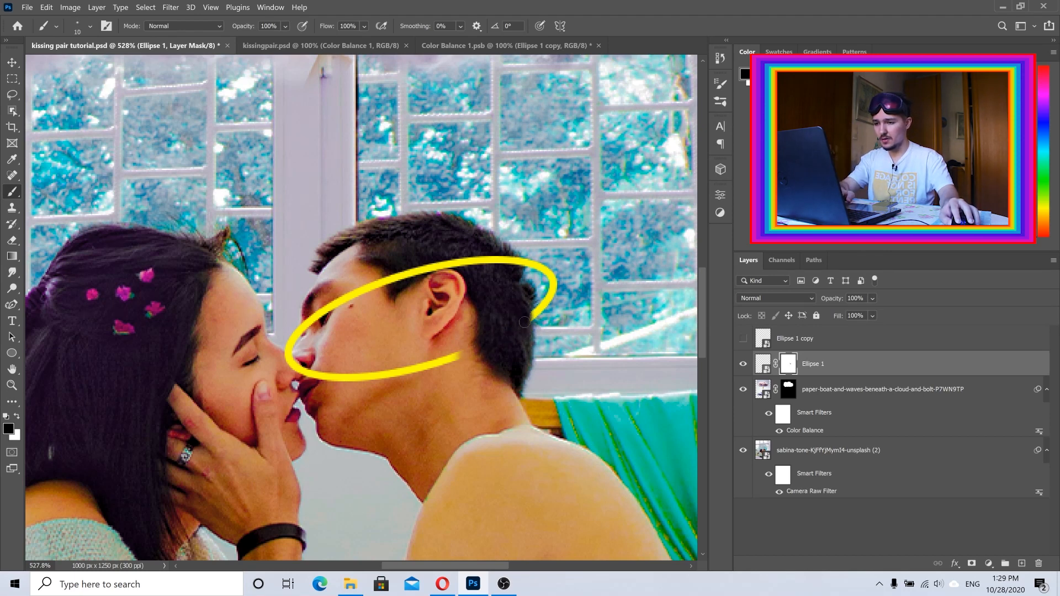
{"action": "mouse_move", "coordinate": [461, 356]}
{"action": "left_mouse_down"}
{"action": "mouse_move", "coordinate": [406, 374]}
{"action": "mouse_move", "coordinate": [411, 364]}
{"action": "mouse_move", "coordinate": [368, 367]}
{"action": "left_mouse_up"}
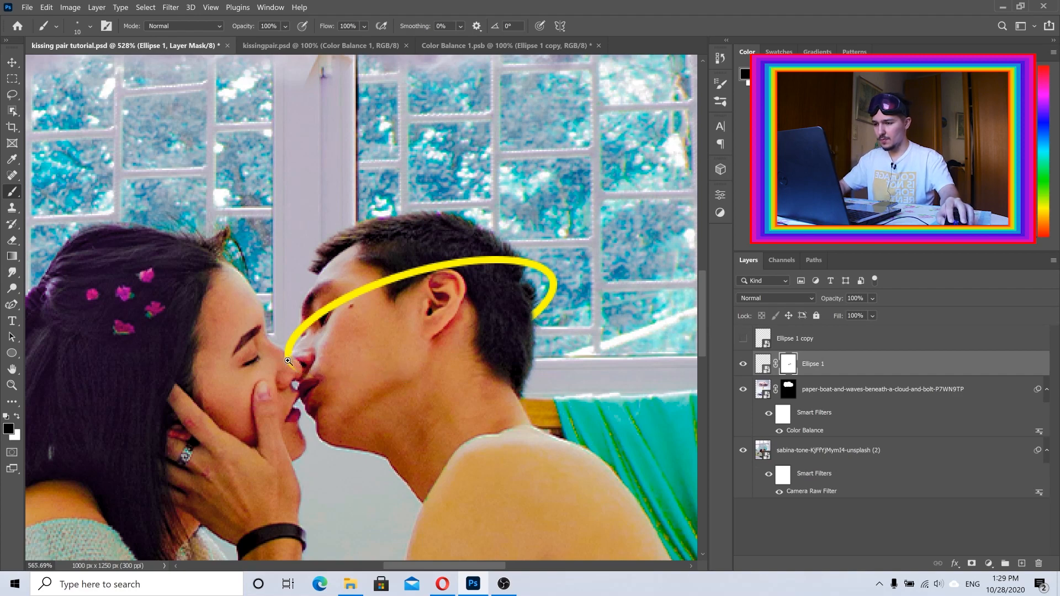
{"action": "scroll", "coordinate": [278, 355], "scroll_direction": "up", "scroll_amount": 3}
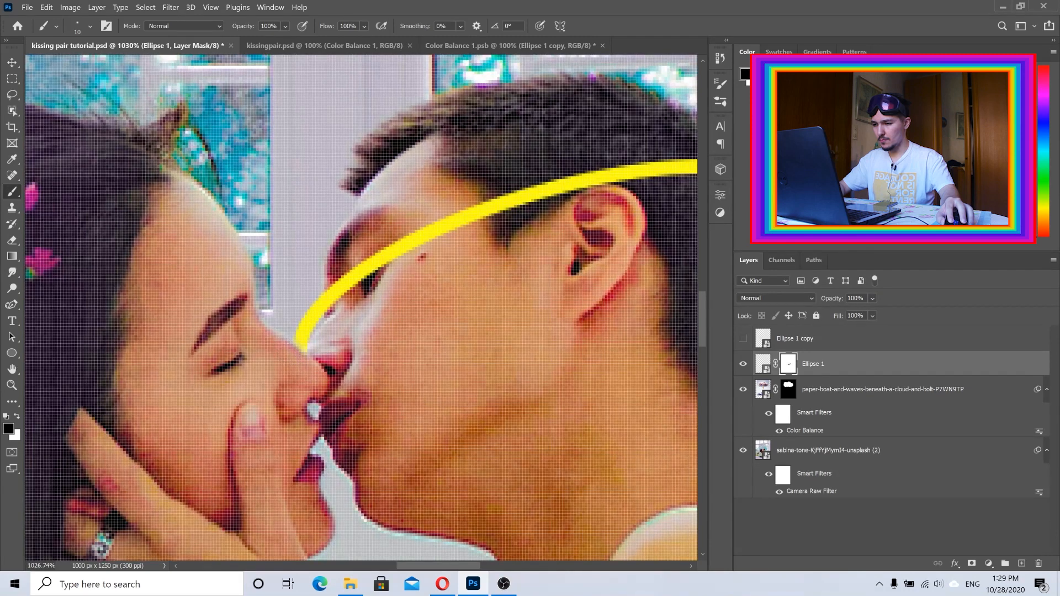
{"action": "scroll", "coordinate": [342, 360], "scroll_direction": "down", "scroll_amount": 5}
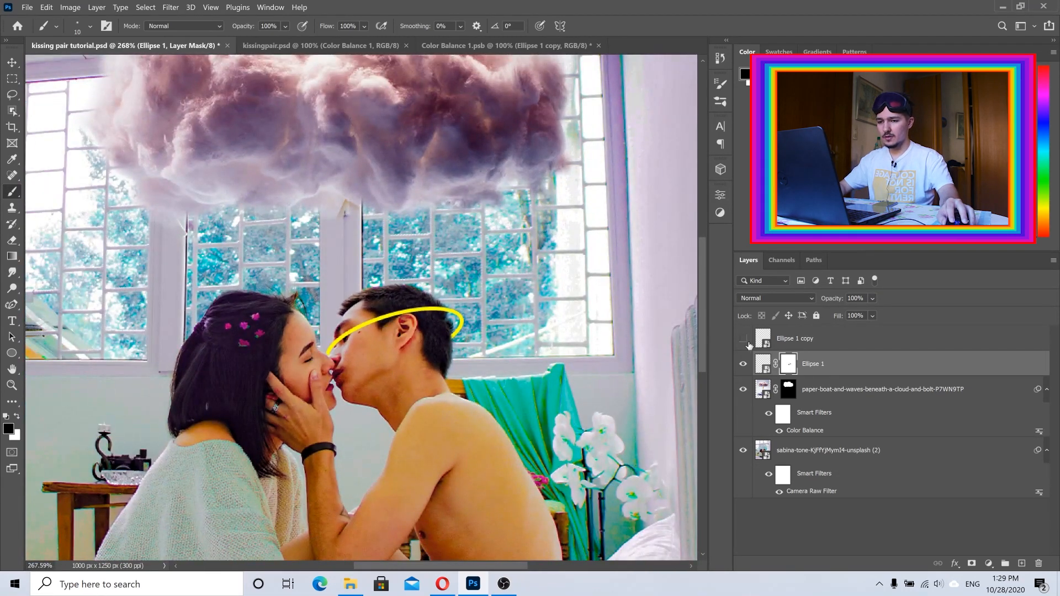
Show Ellipse 1 copy and mask it, painting black to hide the ring's upper arc across the woman's hair and forehead
{"action": "key", "text": "x"}
{"action": "left_click", "coordinate": [794, 339]}
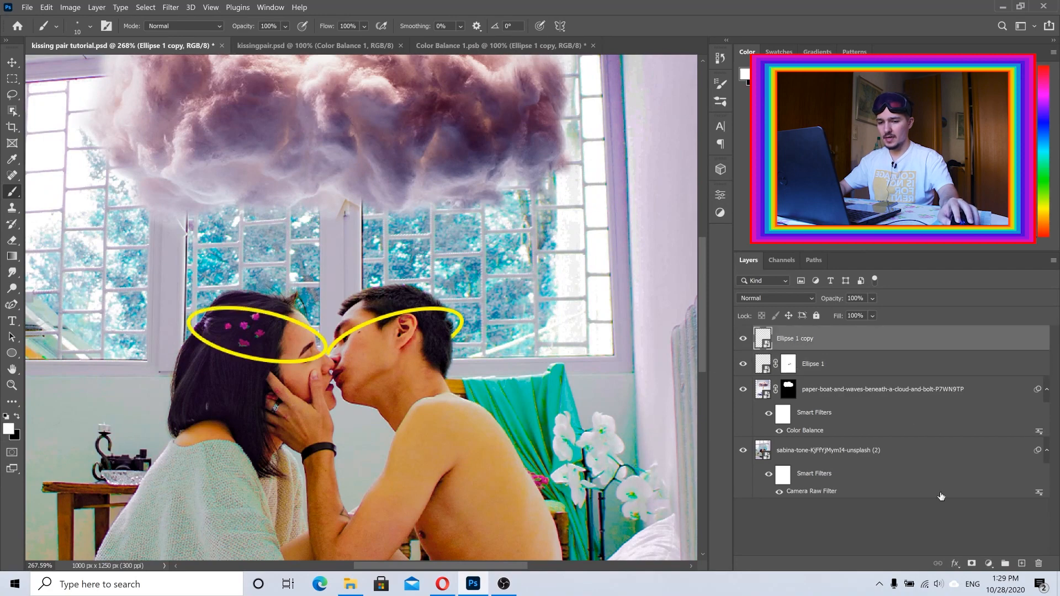
{"action": "left_click", "coordinate": [971, 563]}
{"action": "key", "text": "x"}
{"action": "scroll", "coordinate": [284, 343], "scroll_direction": "up", "scroll_amount": 3}
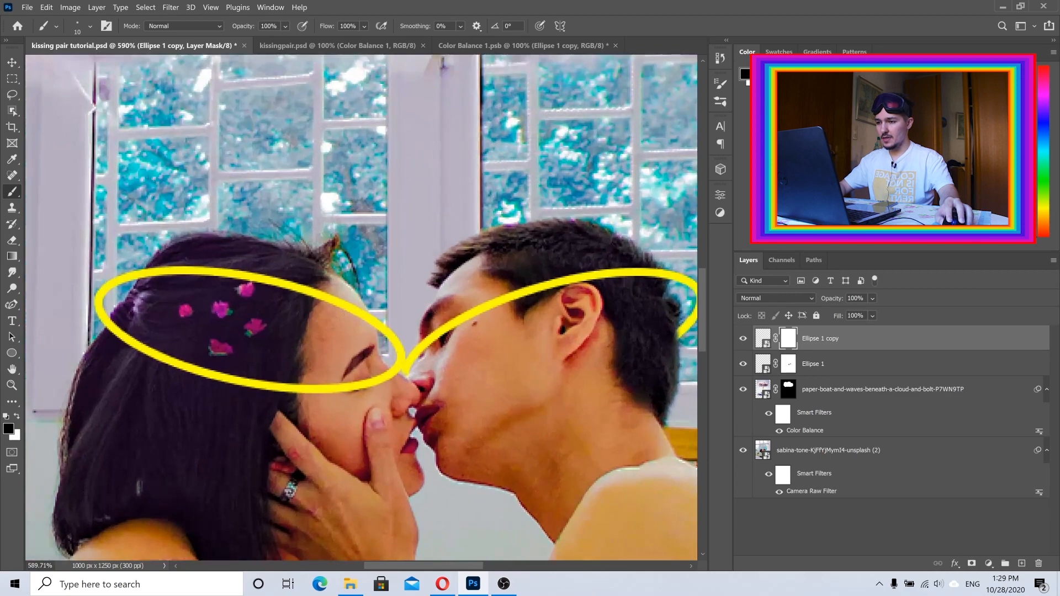
{"action": "scroll", "coordinate": [245, 275], "scroll_direction": "up", "scroll_amount": 1}
{"action": "mouse_move", "coordinate": [244, 272]}
{"action": "left_mouse_down"}
{"action": "mouse_move", "coordinate": [289, 296]}
{"action": "mouse_move", "coordinate": [287, 277]}
{"action": "mouse_move", "coordinate": [348, 300]}
{"action": "mouse_move", "coordinate": [363, 329]}
{"action": "mouse_move", "coordinate": [396, 322]}
{"action": "left_mouse_up"}
{"action": "scroll", "coordinate": [355, 303], "scroll_direction": "up", "scroll_amount": 2}
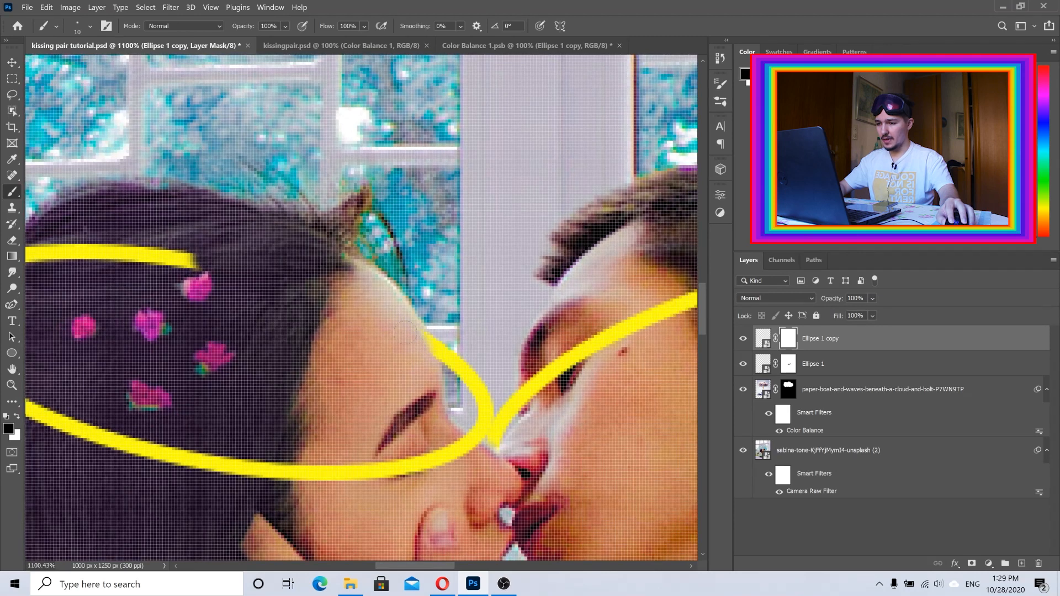
{"action": "left_click_drag", "start_coordinate": [276, 304], "coordinate": [460, 372]}
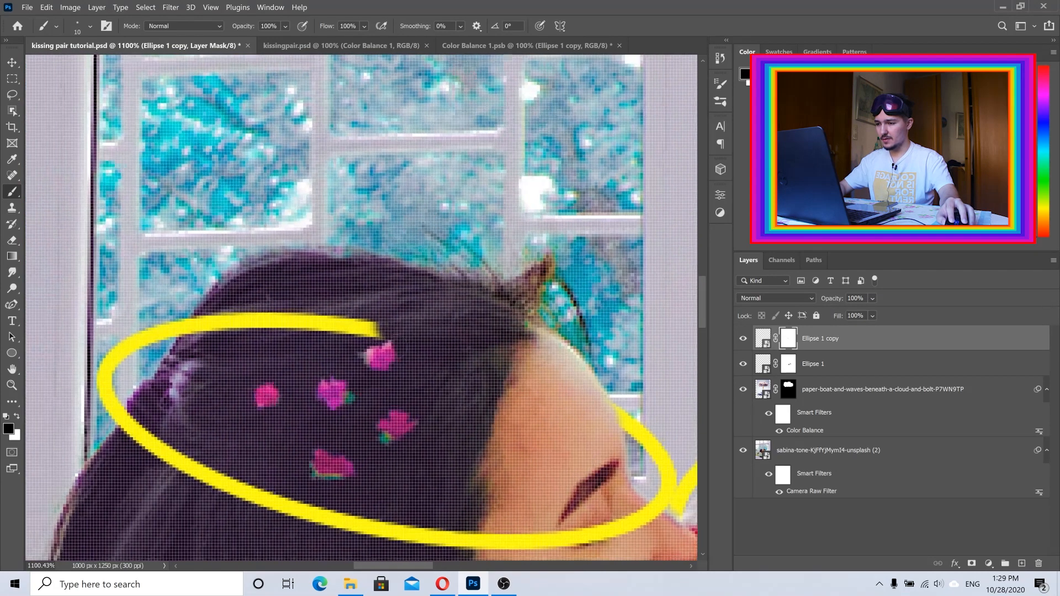
{"action": "mouse_move", "coordinate": [370, 330]}
{"action": "left_mouse_down"}
{"action": "mouse_move", "coordinate": [268, 336]}
{"action": "mouse_move", "coordinate": [254, 316]}
{"action": "mouse_move", "coordinate": [206, 338]}
{"action": "mouse_move", "coordinate": [216, 326]}
{"action": "mouse_move", "coordinate": [191, 321]}
{"action": "left_mouse_up"}
{"action": "scroll", "coordinate": [357, 340], "scroll_direction": "down", "scroll_amount": 6}
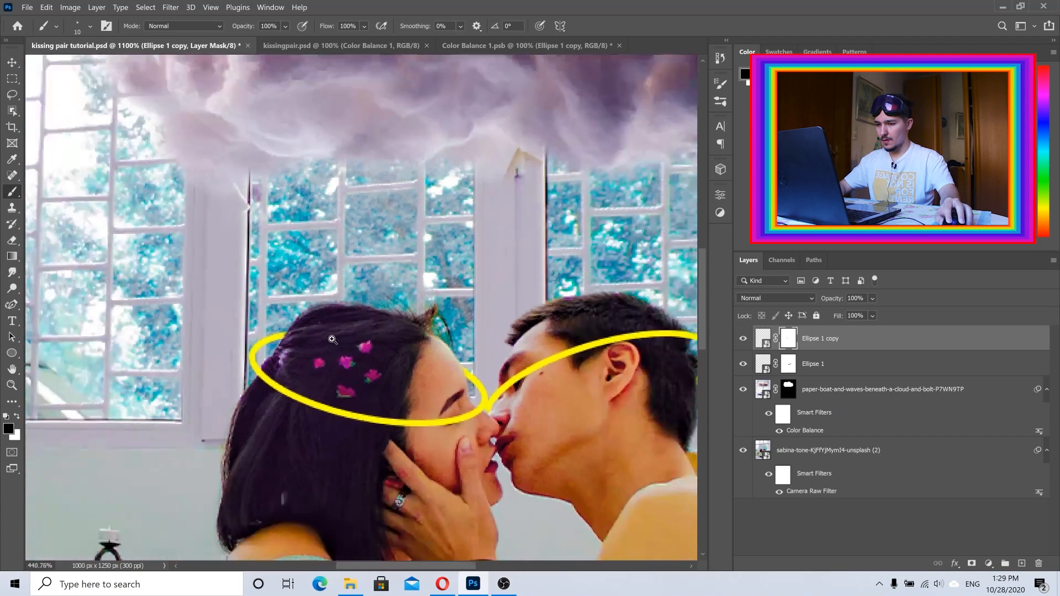
{"action": "key", "text": "v"}
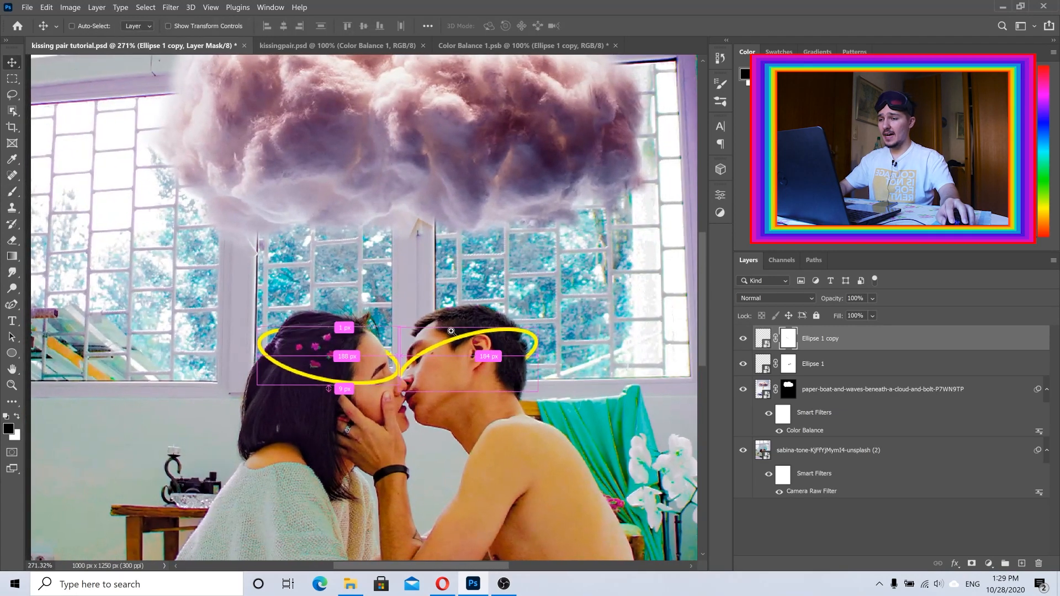
{"action": "scroll", "coordinate": [450, 338], "scroll_direction": "down", "scroll_amount": 2}
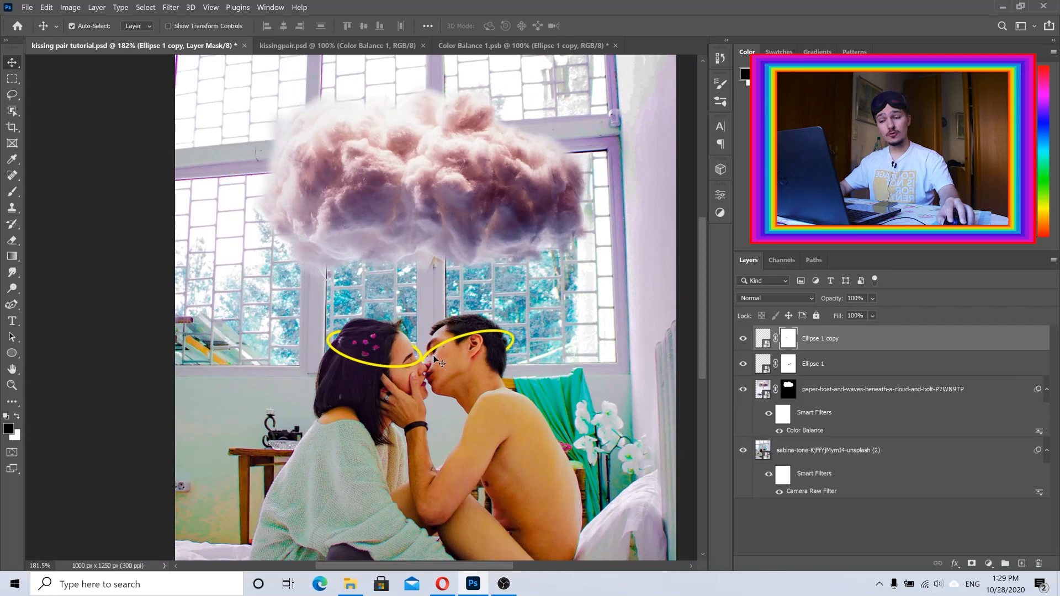
Add an Outer Glow layer style with 100% opacity to the Ellipse 1 copy Smart Object
{"action": "key", "text": "ctrl+2"}
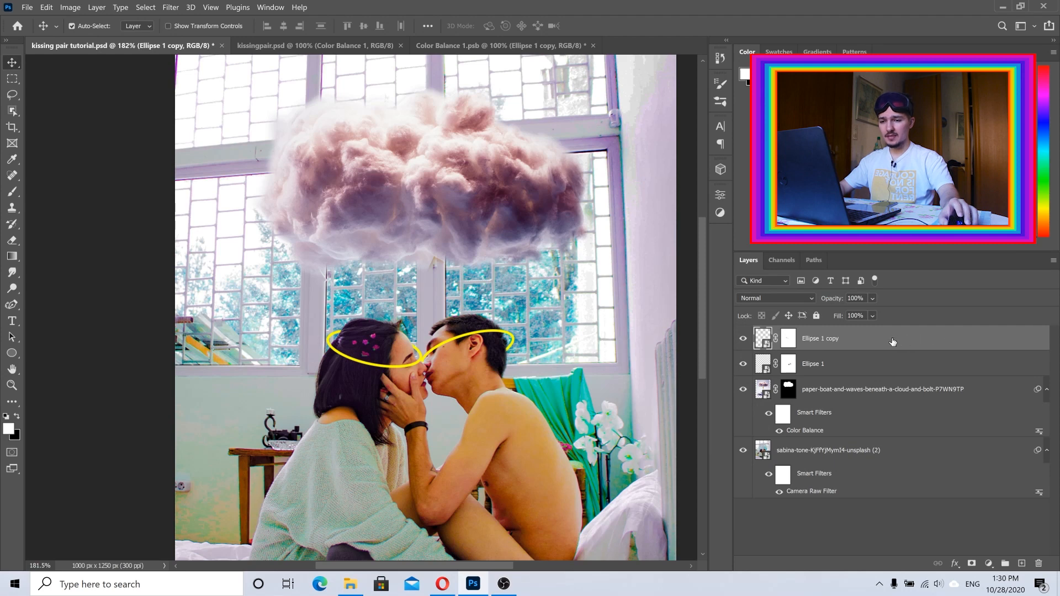
{"action": "right_click", "coordinate": [893, 342]}
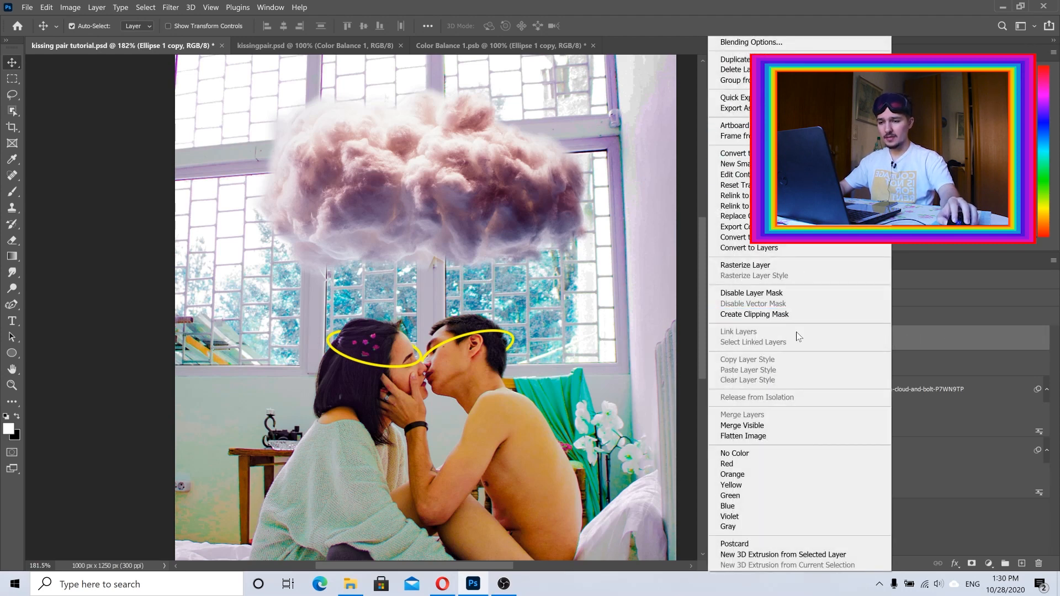
{"action": "left_click", "coordinate": [737, 43]}
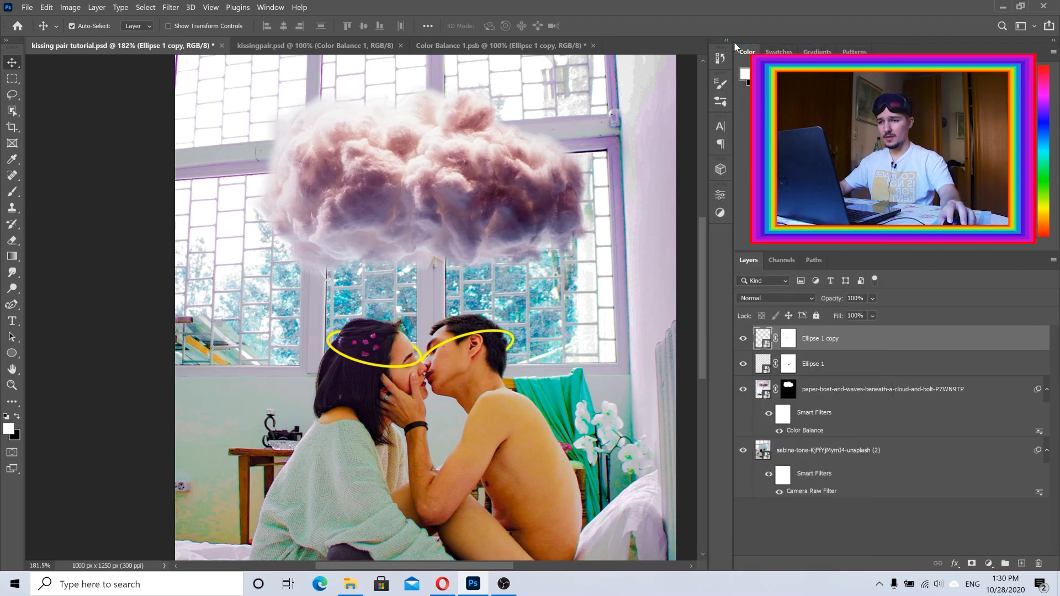
{"action": "left_click_drag", "start_coordinate": [588, 241], "coordinate": [602, 271]}
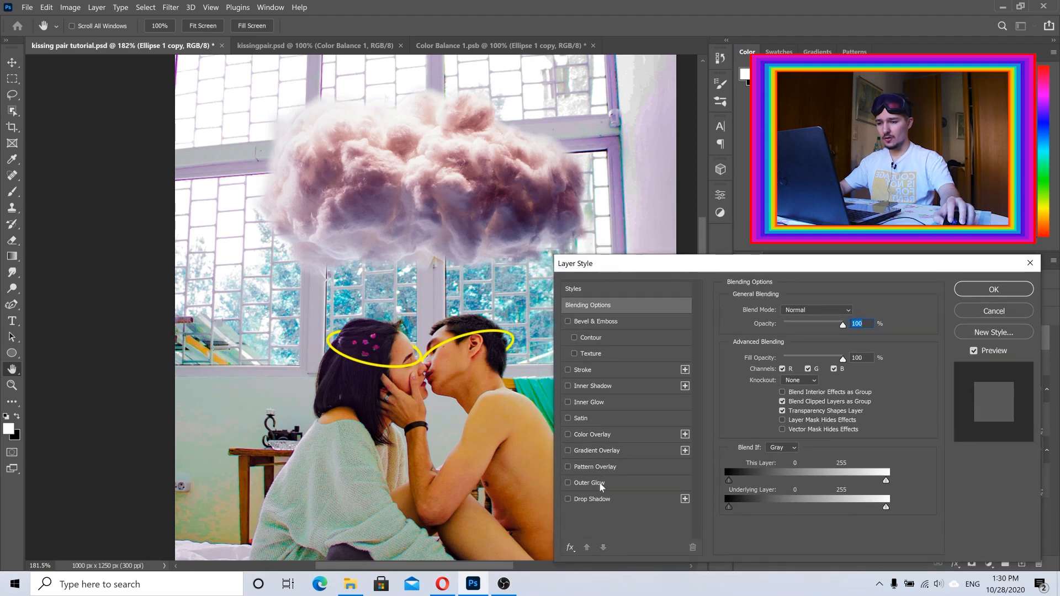
{"action": "left_click", "coordinate": [599, 484]}
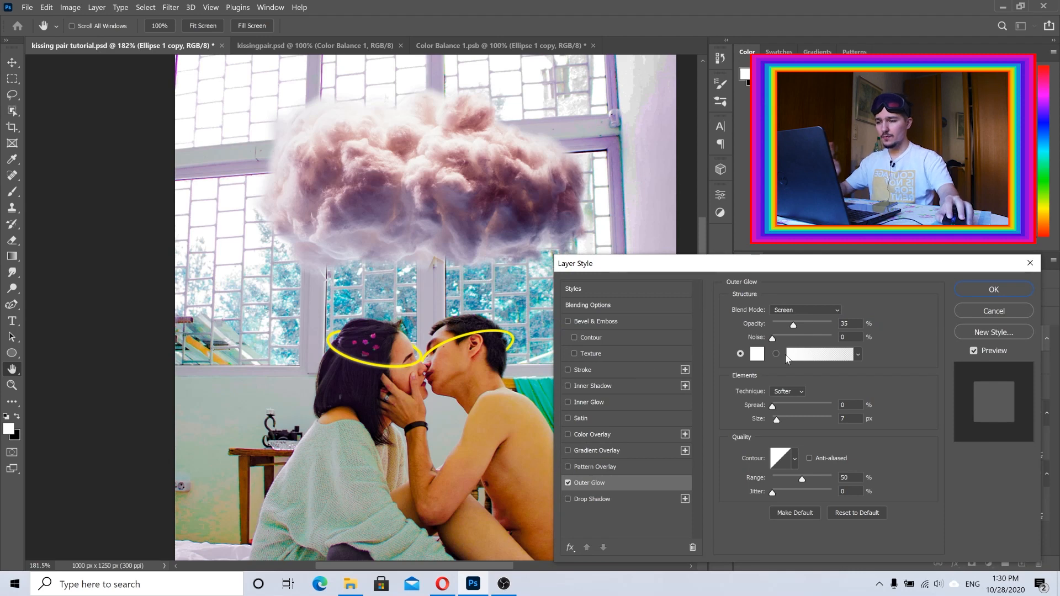
{"action": "left_click_drag", "start_coordinate": [804, 323], "coordinate": [850, 324]}
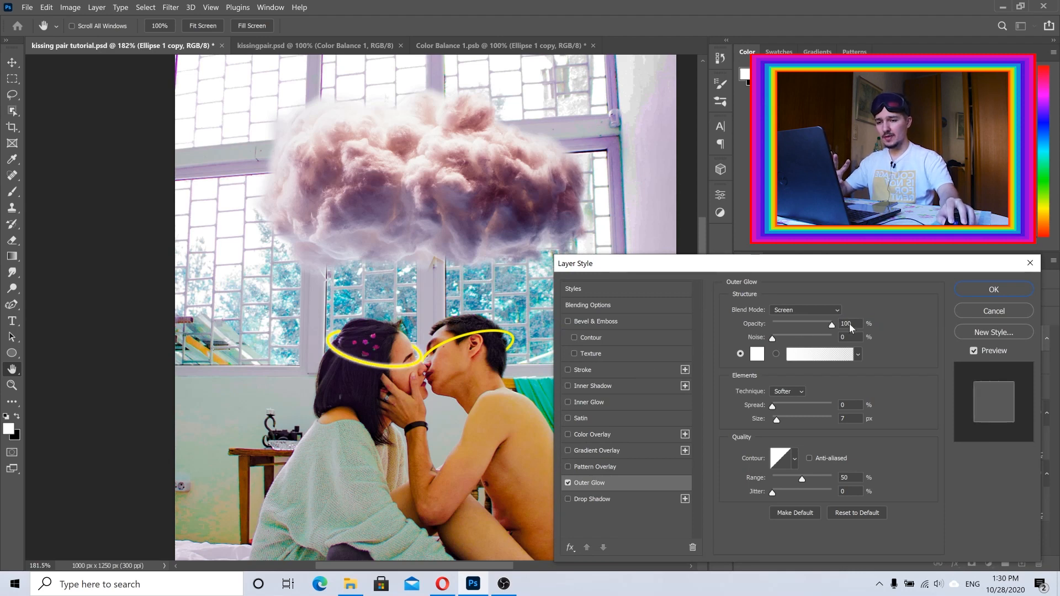
Color the outer glow yellow (fcff00), set its spread to 7% and size to 24 px, and apply the style
{"action": "left_click", "coordinate": [758, 354]}
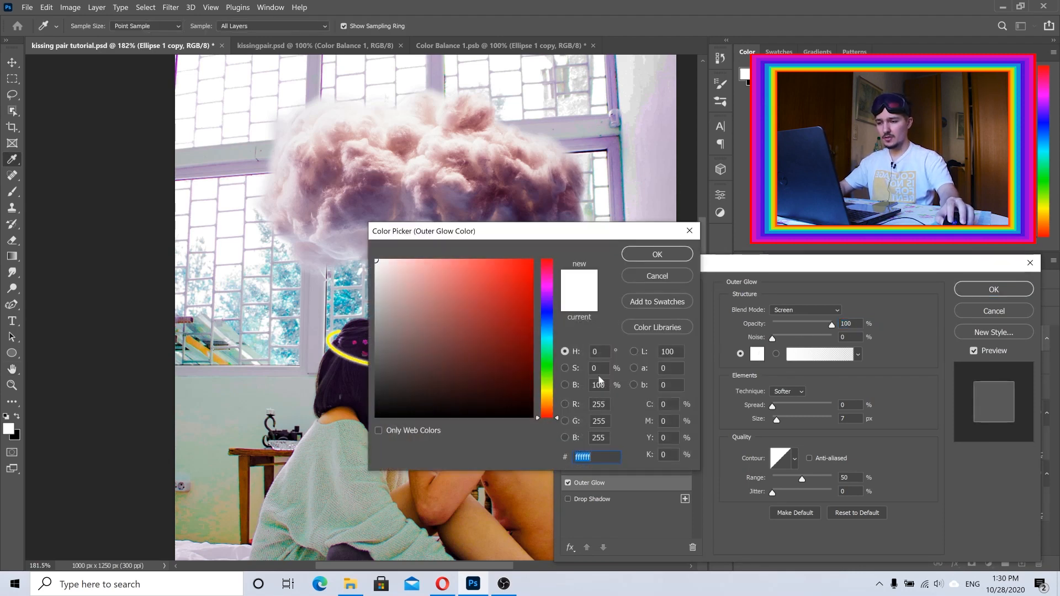
{"action": "left_click", "coordinate": [545, 392]}
{"action": "left_click_drag", "start_coordinate": [530, 262], "coordinate": [554, 229]}
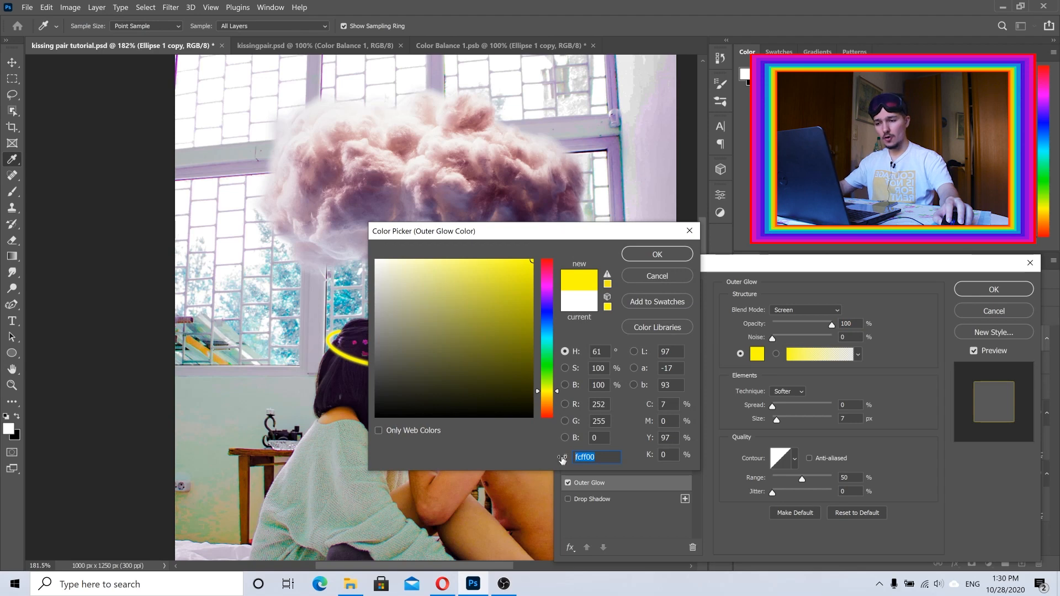
{"action": "left_click", "coordinate": [646, 259]}
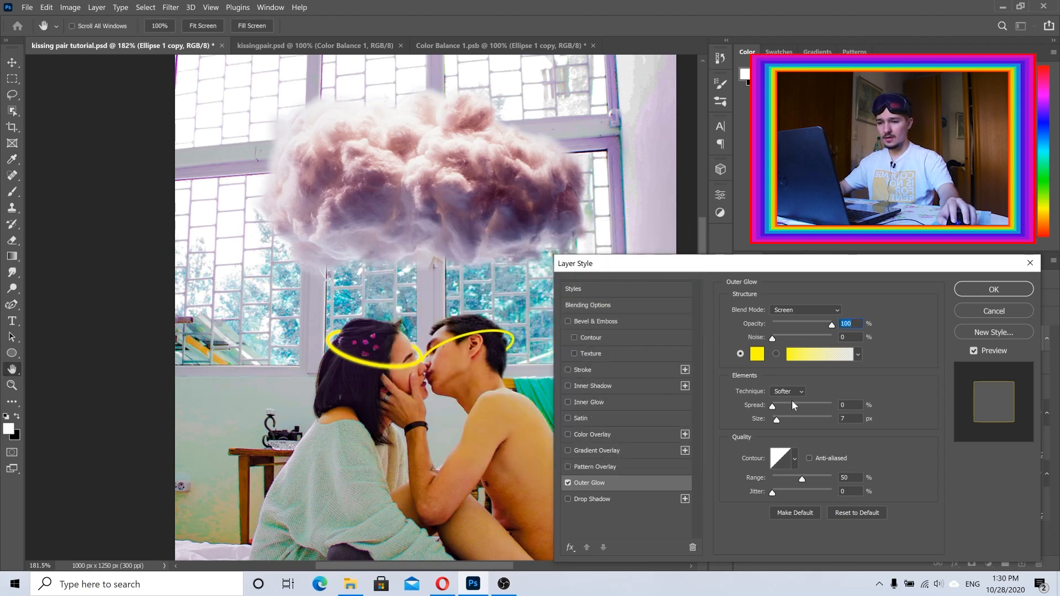
{"action": "left_click_drag", "start_coordinate": [777, 420], "coordinate": [777, 405]}
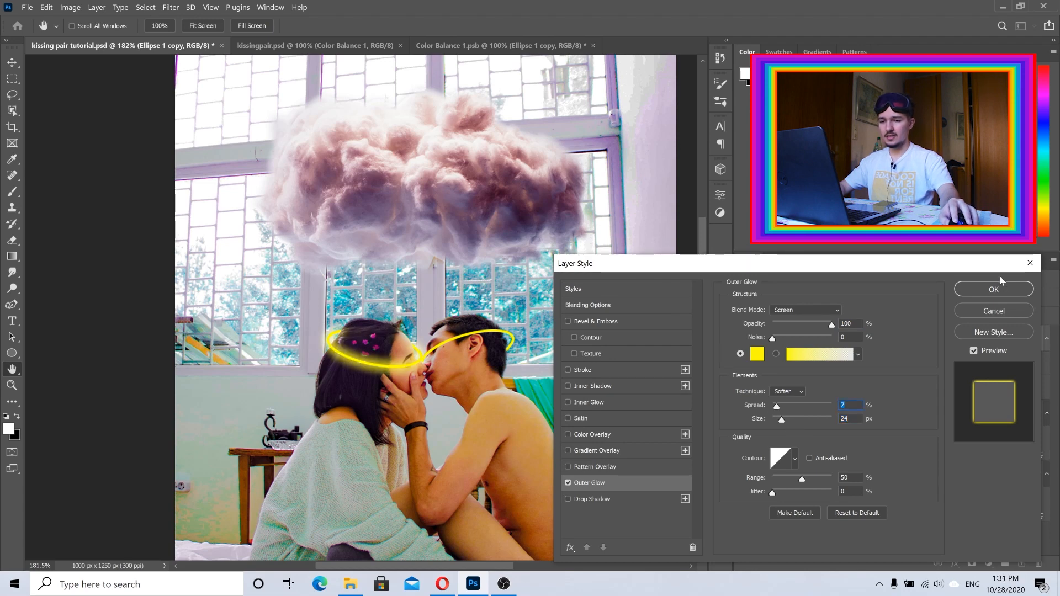
{"action": "left_click", "coordinate": [993, 297]}
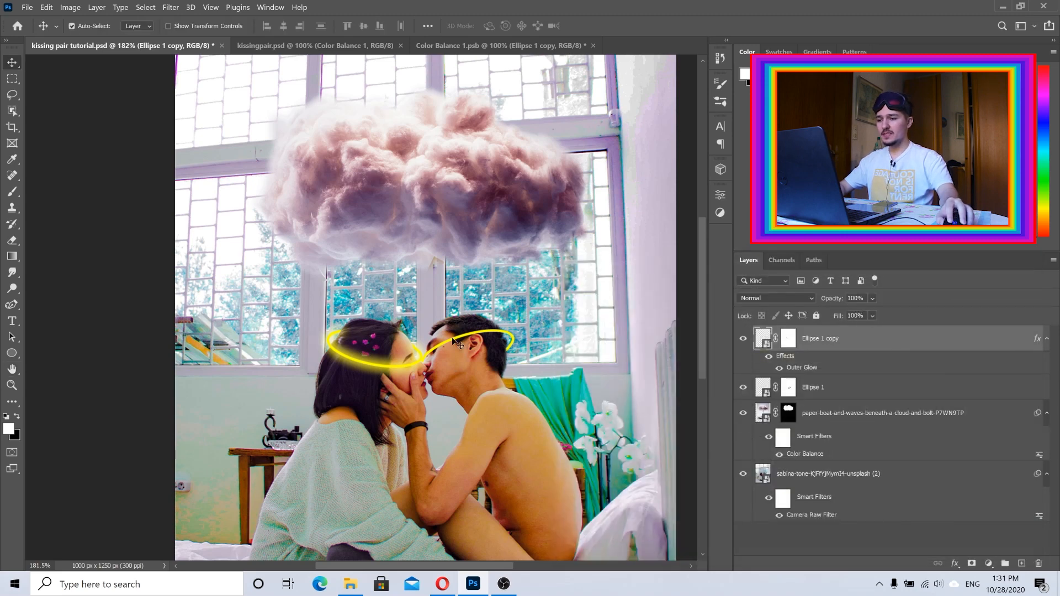
Apply the same yellow Outer Glow to the Ellipse 1 layer, with 100% opacity, 7% spread and 24 px size
{"action": "left_click", "coordinate": [836, 392]}
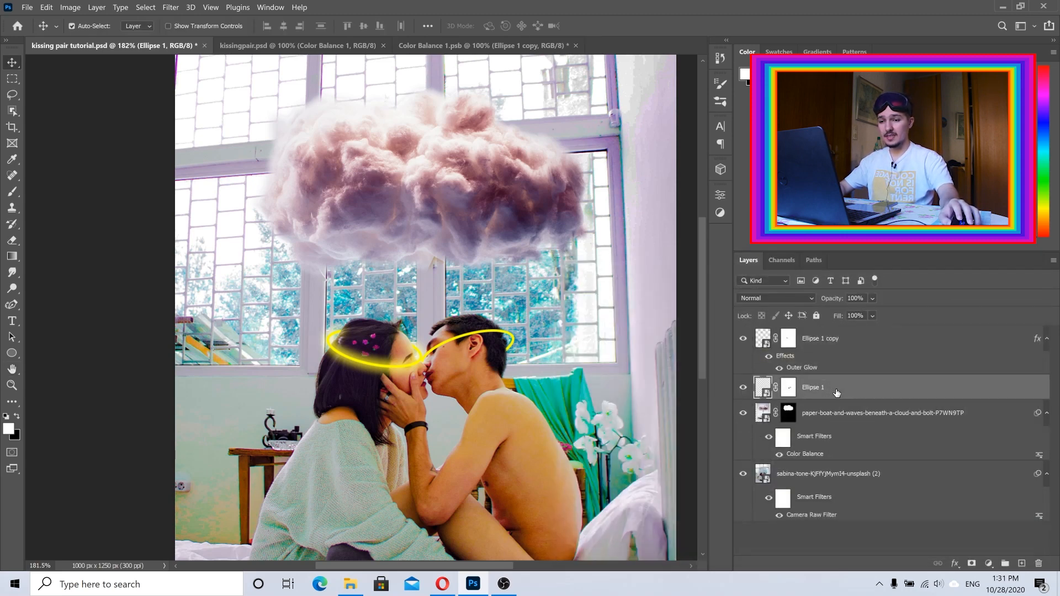
{"action": "right_click", "coordinate": [837, 391]}
{"action": "left_click", "coordinate": [865, 42]}
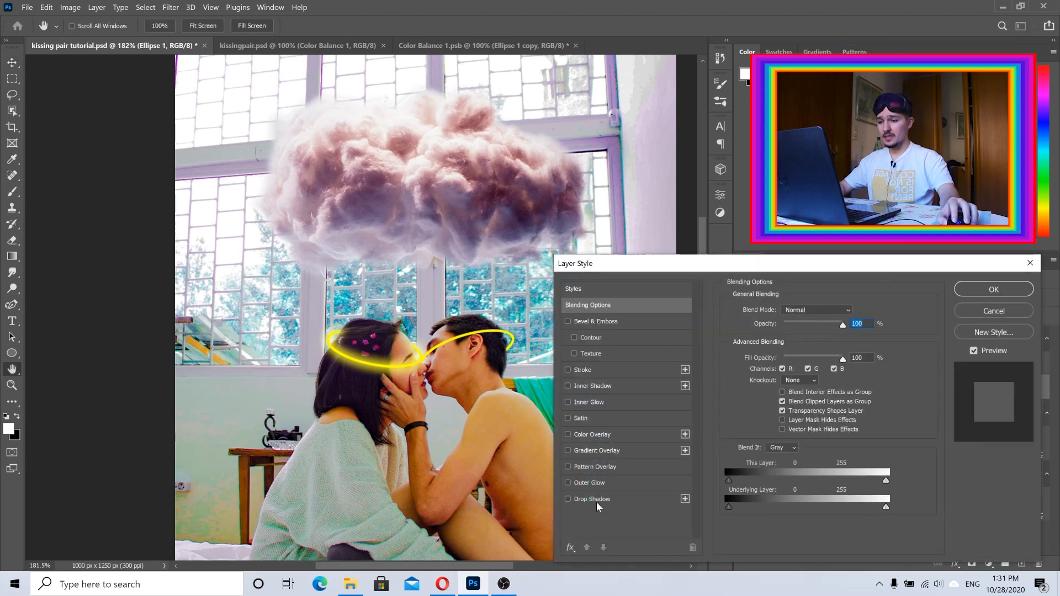
{"action": "left_click", "coordinate": [592, 483]}
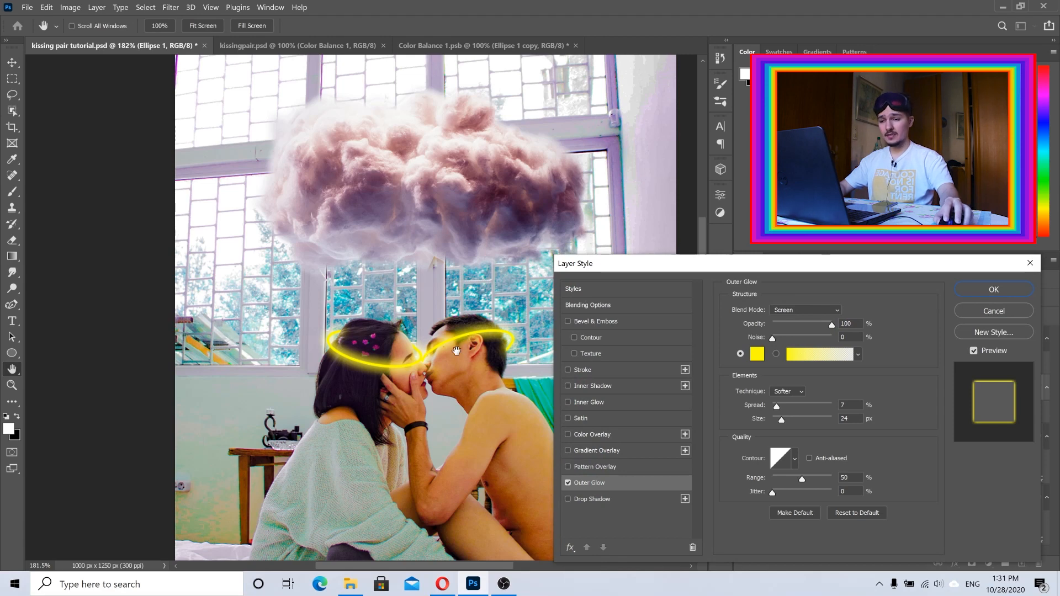
{"action": "left_click", "coordinate": [985, 295]}
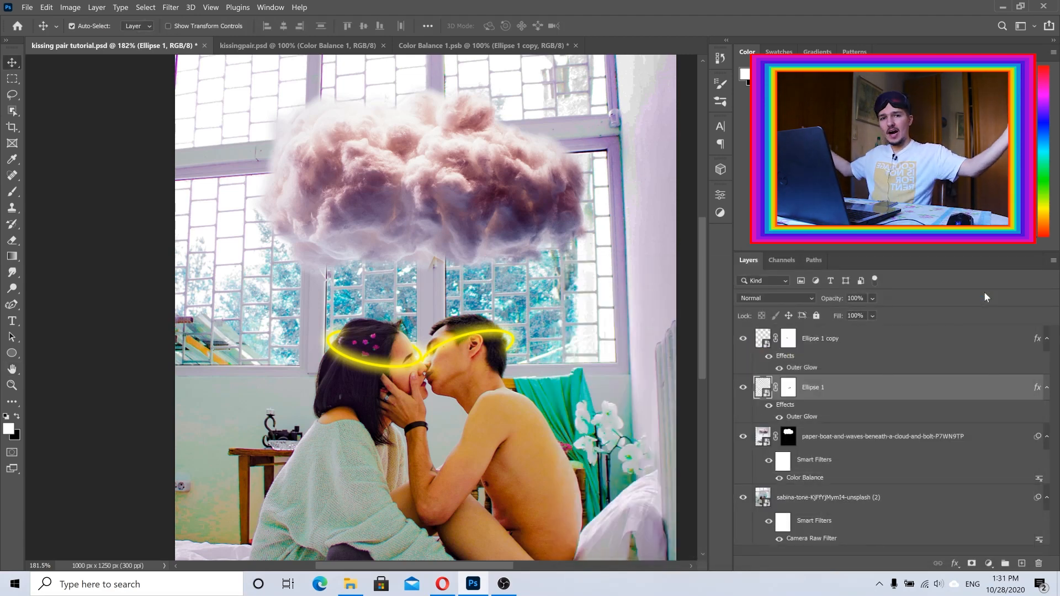
Save the layered composition as kissing pair tutorial.psd
{"action": "key", "text": "ctrl"}
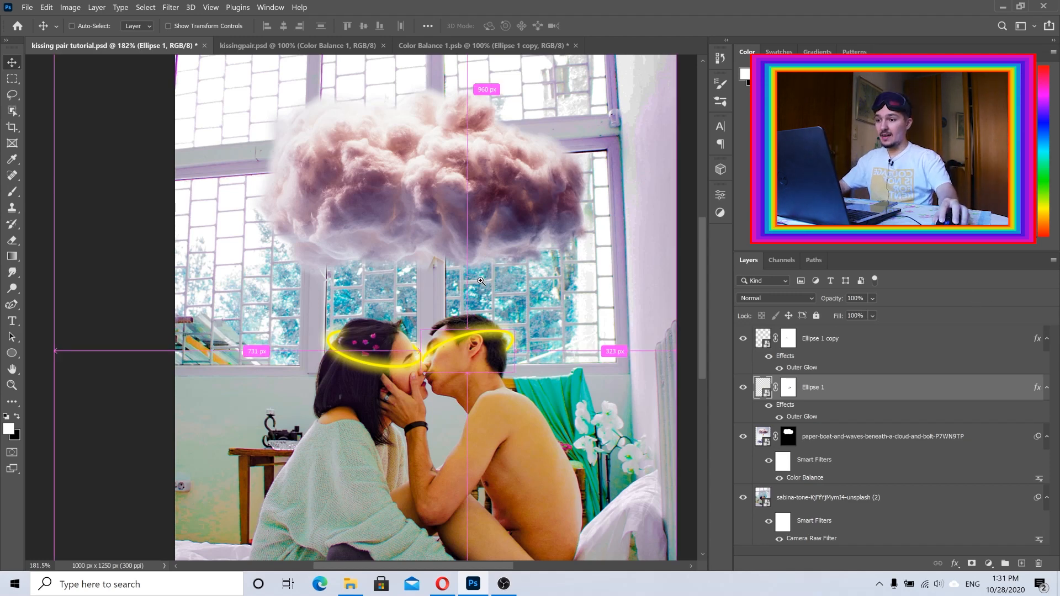
{"action": "scroll", "coordinate": [482, 281], "scroll_direction": "down", "scroll_amount": 4}
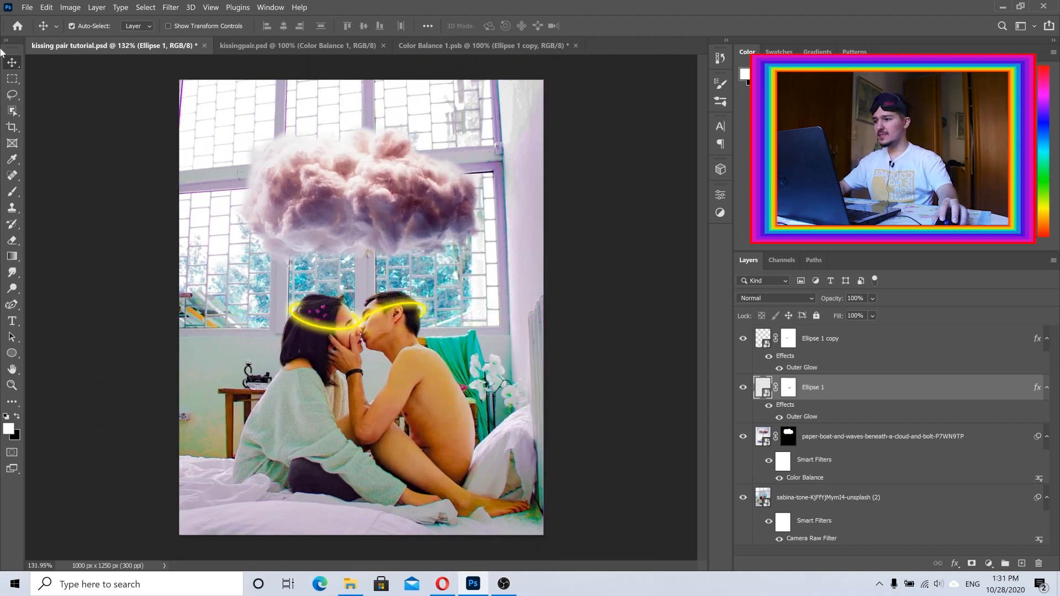
{"action": "left_click", "coordinate": [26, 7]}
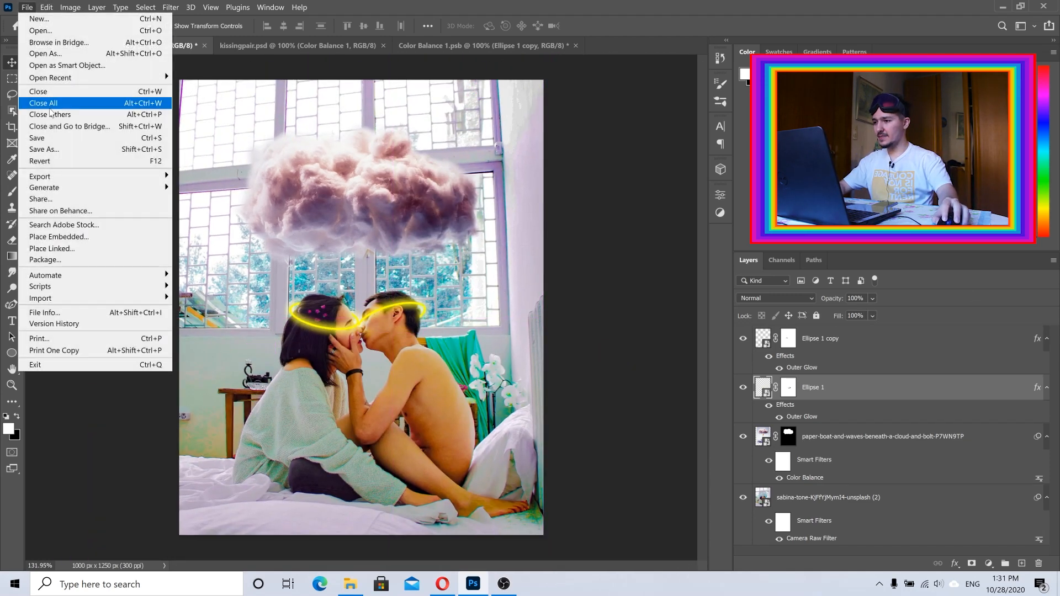
{"action": "left_click", "coordinate": [51, 149]}
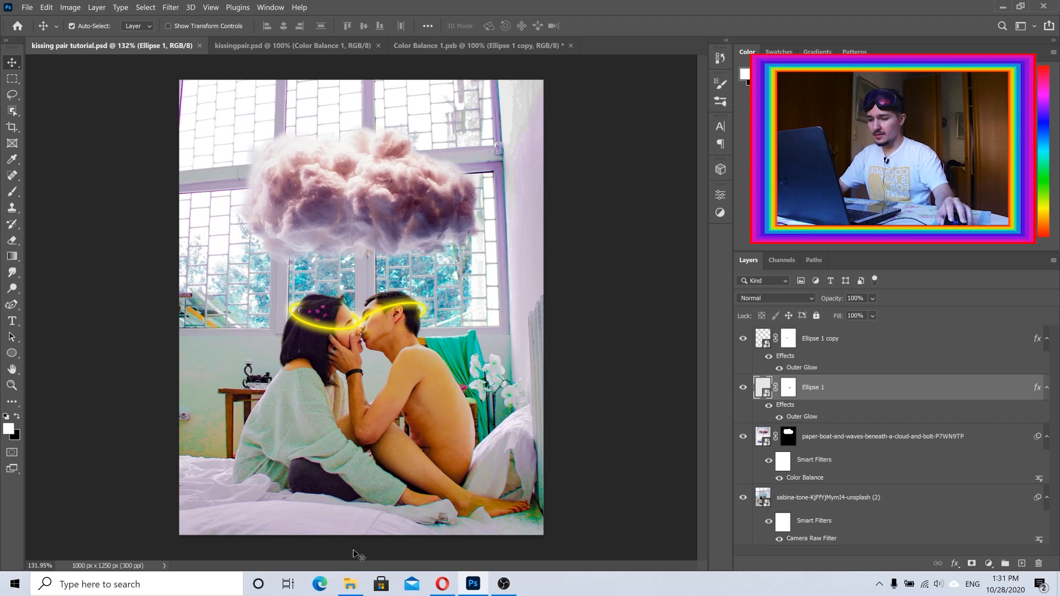
Find the spray-with-a-glint-of-yellow-light video in the Downloads folder and preview it
{"action": "left_click", "coordinate": [504, 586]}
{"action": "left_click", "coordinate": [505, 585]}
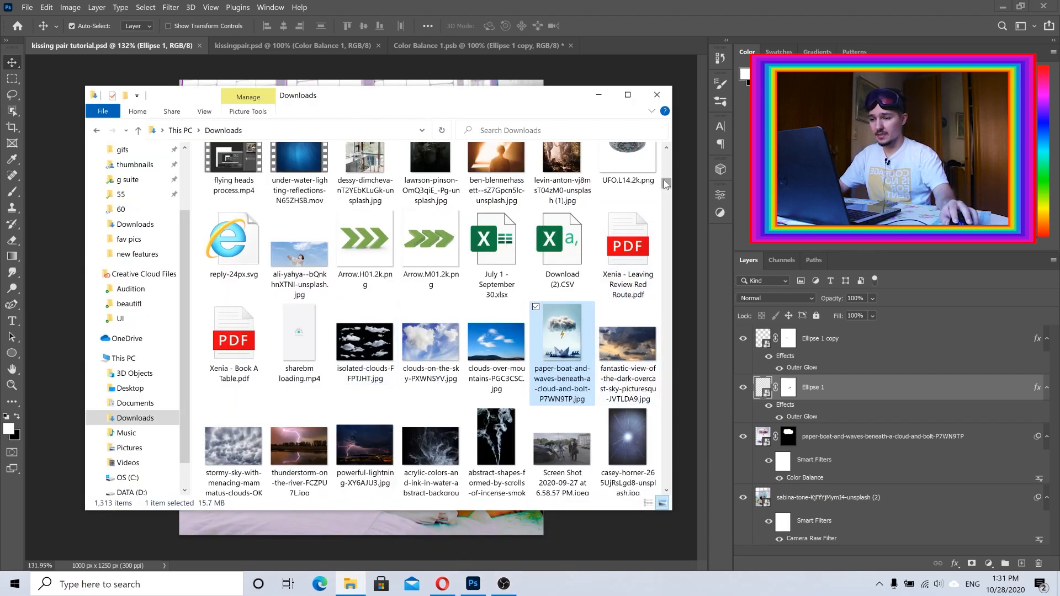
{"action": "mouse_move", "coordinate": [665, 182]}
{"action": "left_mouse_down"}
{"action": "mouse_move", "coordinate": [666, 191]}
{"action": "mouse_move", "coordinate": [666, 170]}
{"action": "left_mouse_up"}
{"action": "double_click", "coordinate": [304, 353]}
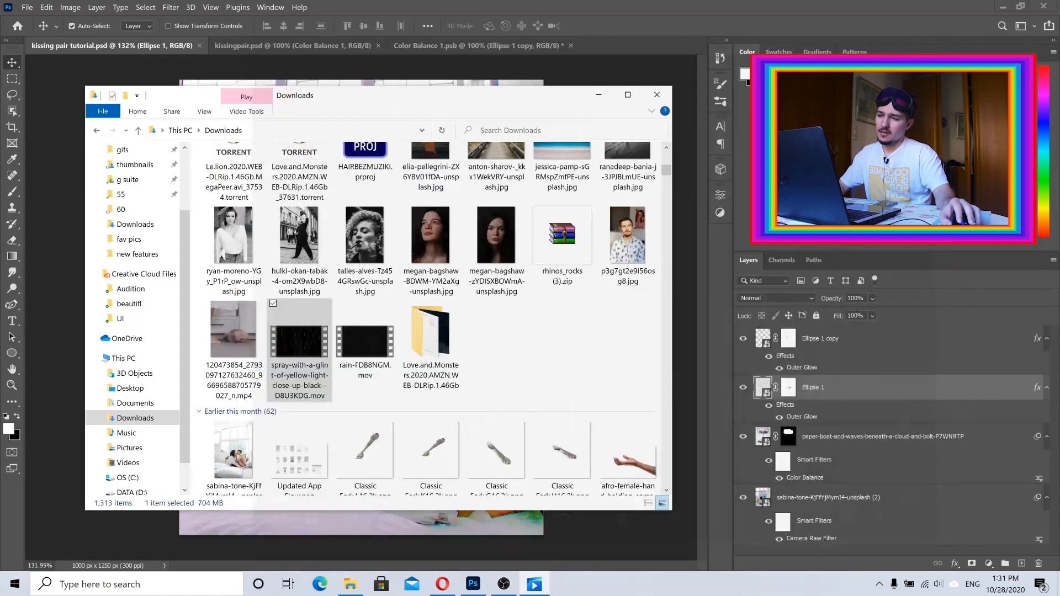
{"action": "left_click", "coordinate": [939, 51]}
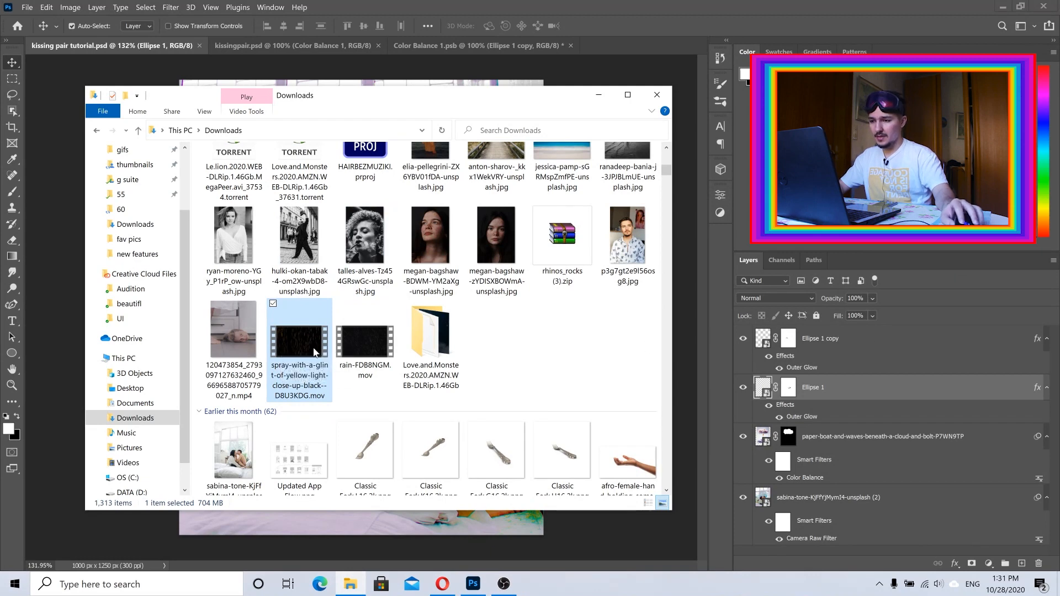
Place the spray-with-a-glint-of-yellow-light video above the Ellipse 1 copy layer, scaled to about 4.85% and positioned just under the cloud
{"action": "left_click", "coordinate": [851, 337]}
{"action": "left_click", "coordinate": [849, 342]}
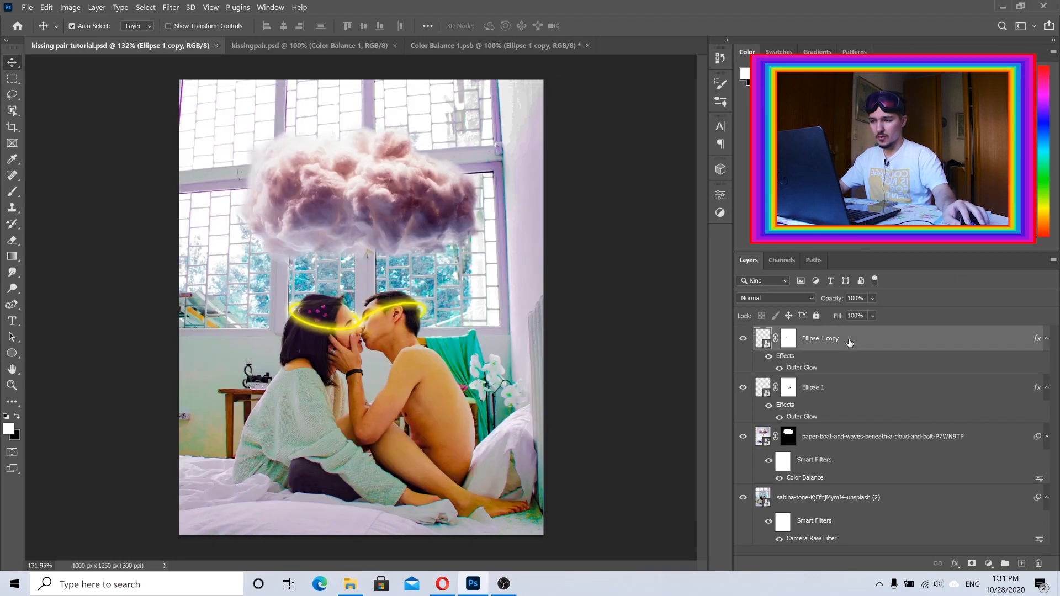
{"action": "left_click", "coordinate": [352, 585]}
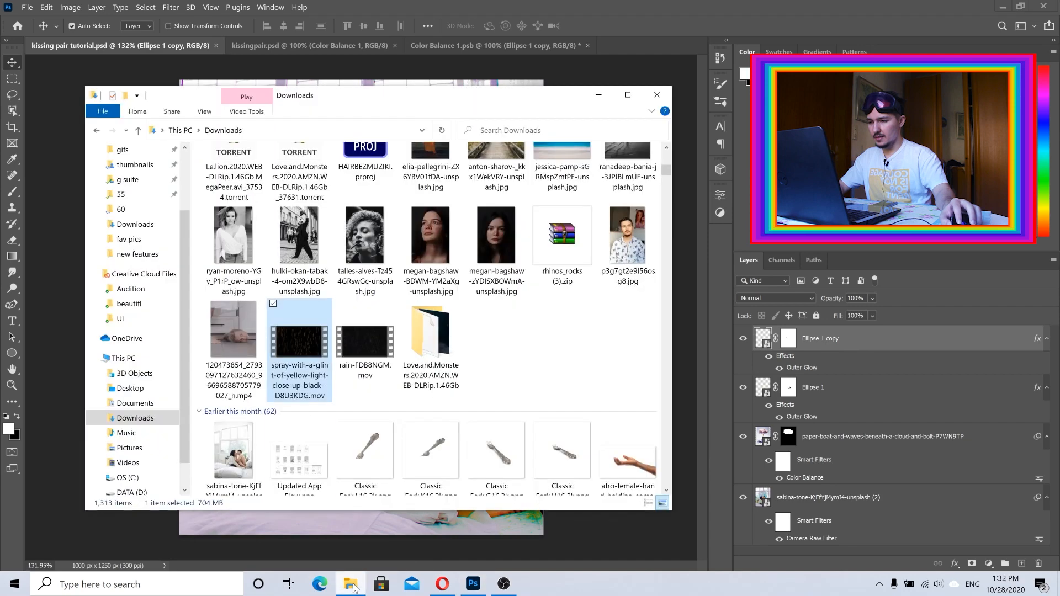
{"action": "left_click", "coordinate": [381, 522]}
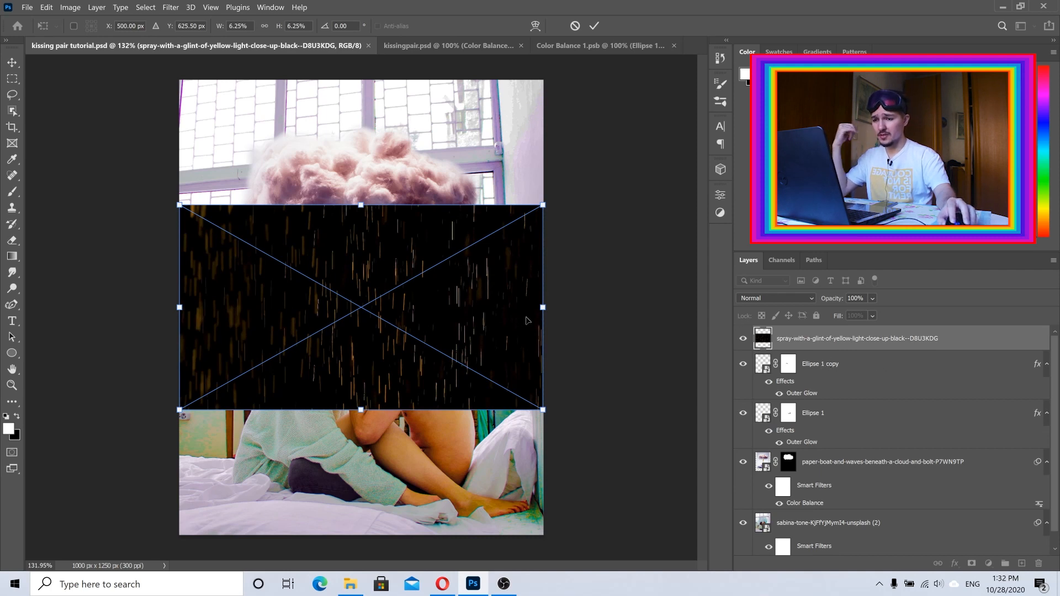
{"action": "left_click", "coordinate": [266, 27]}
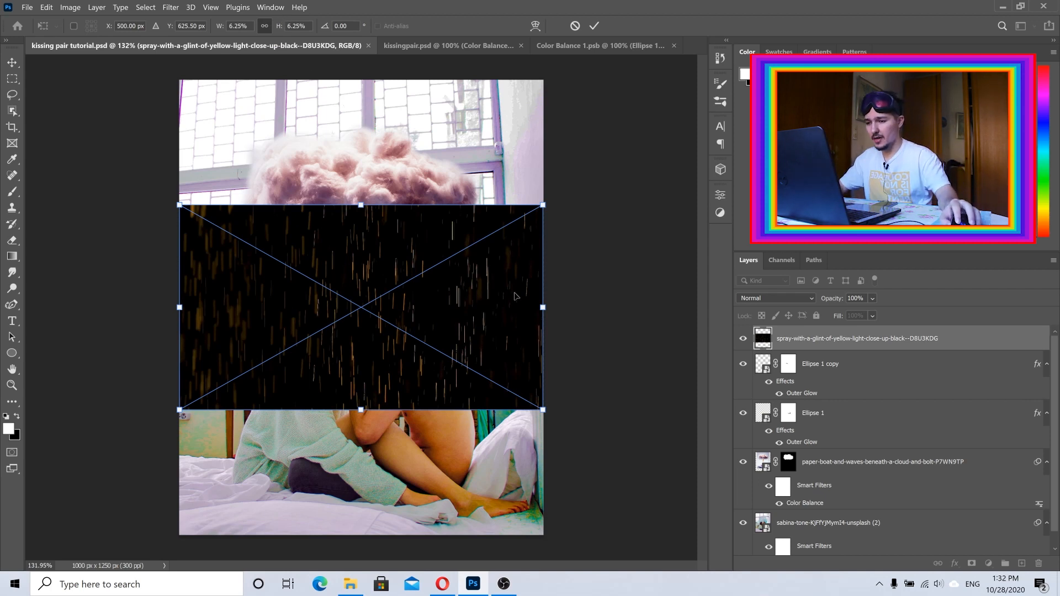
{"action": "left_click_drag", "start_coordinate": [541, 310], "coordinate": [452, 276]}
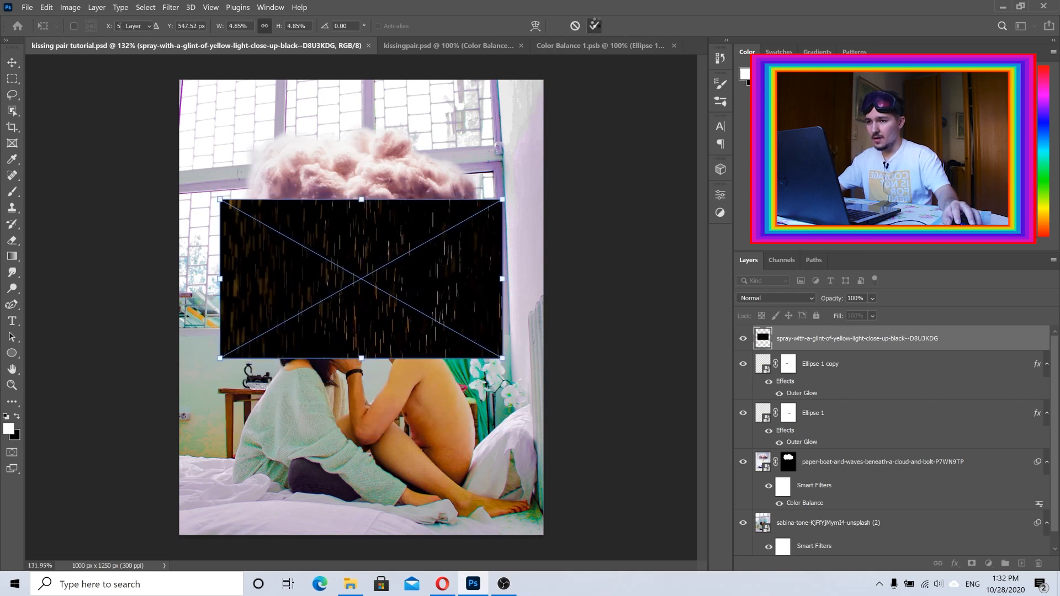
{"action": "key", "text": "Return"}
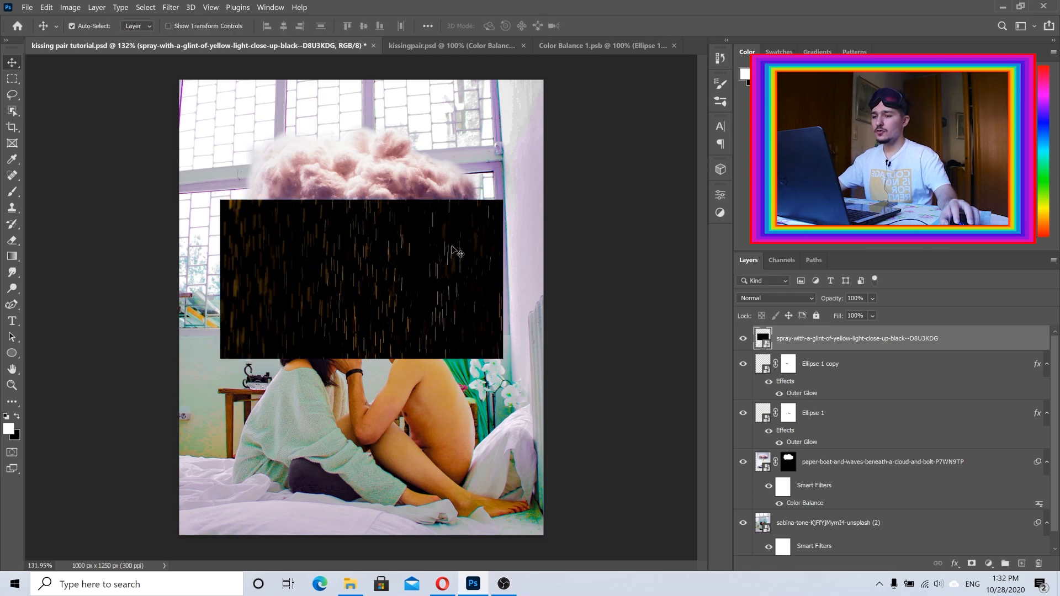
Set the spray layer's blend mode to Linear Dodge (Add)
{"action": "left_click_drag", "start_coordinate": [348, 240], "coordinate": [367, 253]}
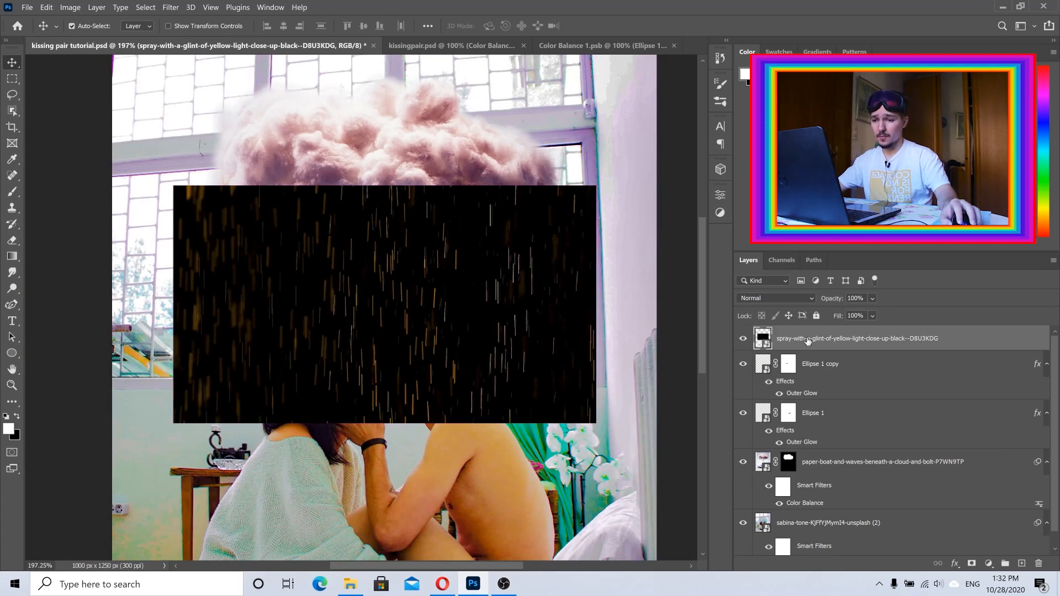
{"action": "left_click", "coordinate": [774, 299]}
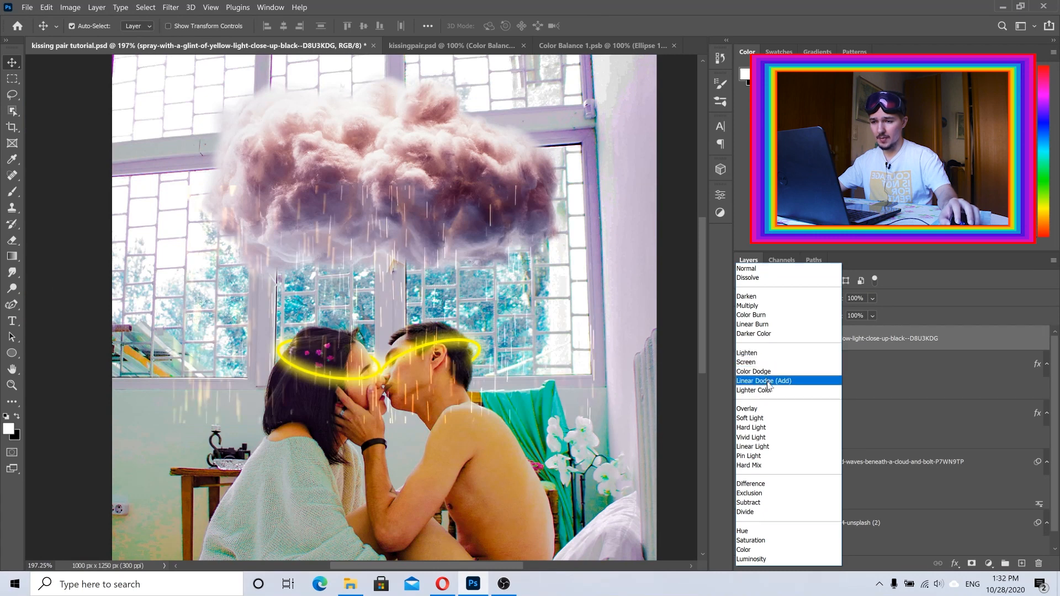
{"action": "left_click", "coordinate": [767, 382]}
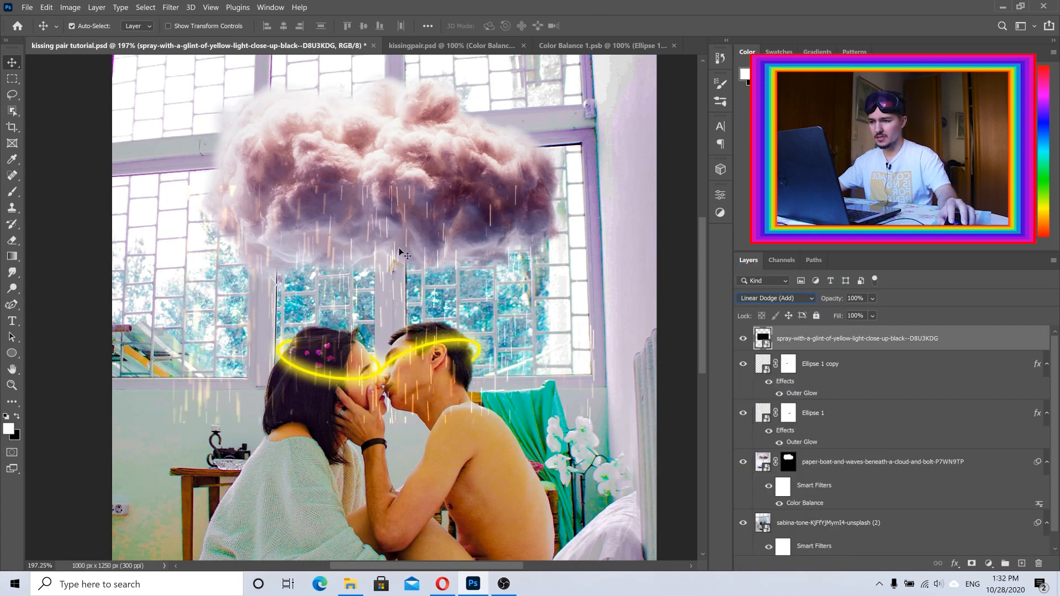
{"action": "scroll", "coordinate": [402, 254], "scroll_direction": "up", "scroll_amount": 2}
{"action": "scroll", "coordinate": [420, 271], "scroll_direction": "down", "scroll_amount": 3}
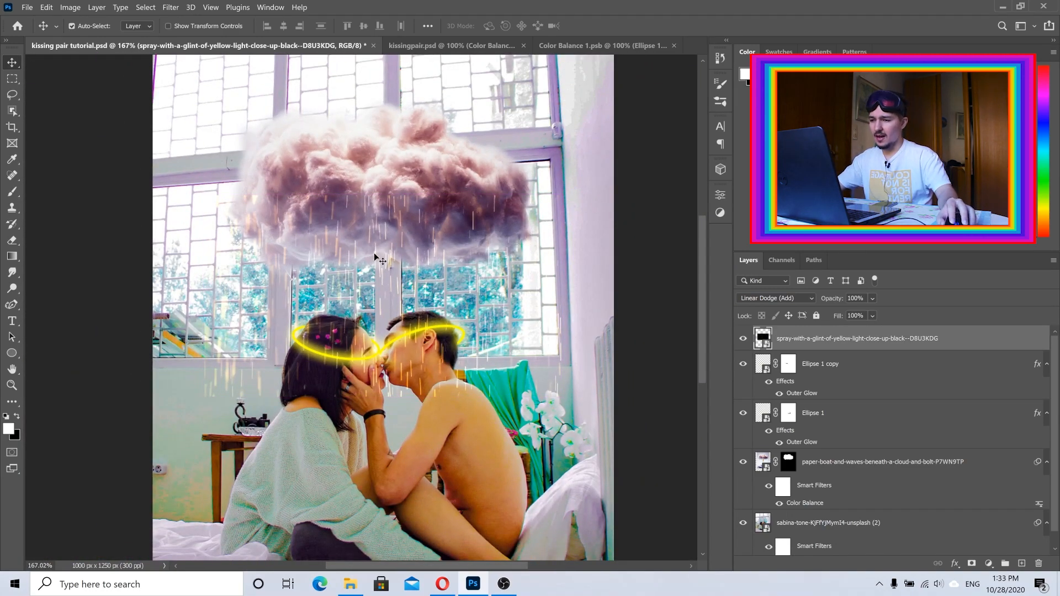
{"action": "scroll", "coordinate": [377, 258], "scroll_direction": "up", "scroll_amount": 1}
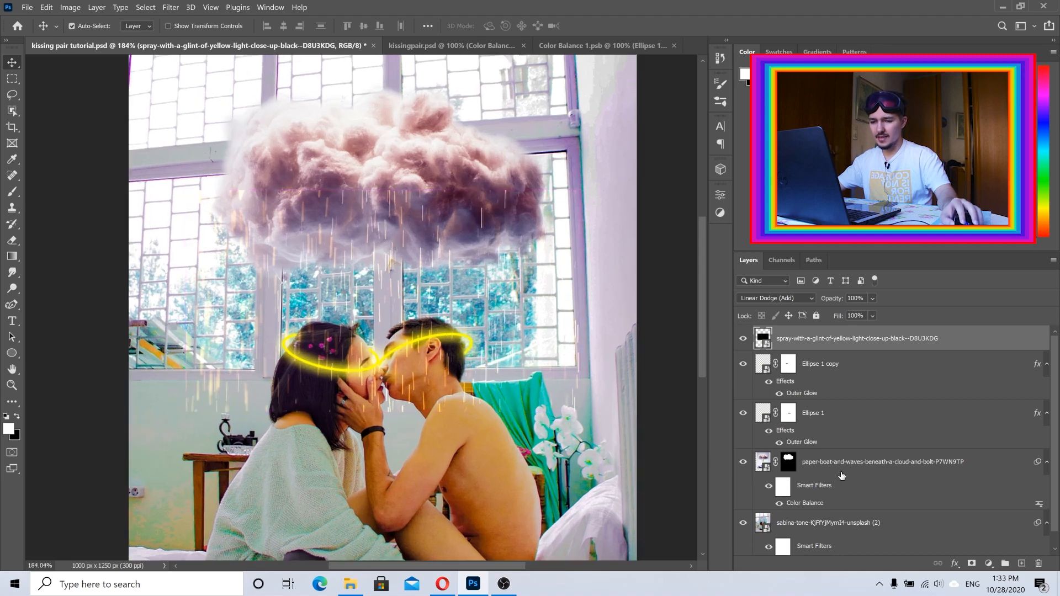
Add a layer mask to the spray layer and prepare a soft black brush of 113 px with 0% hardness
{"action": "left_click", "coordinate": [971, 563]}
{"action": "right_click", "coordinate": [11, 194]}
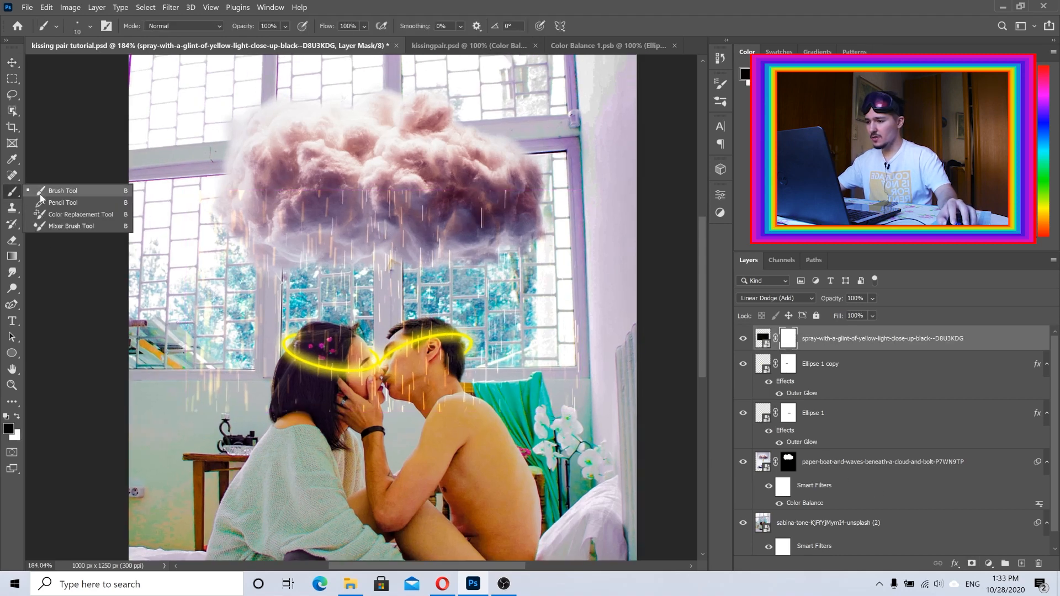
{"action": "left_click", "coordinate": [39, 192]}
{"action": "left_click_drag", "start_coordinate": [458, 346], "coordinate": [499, 352]}
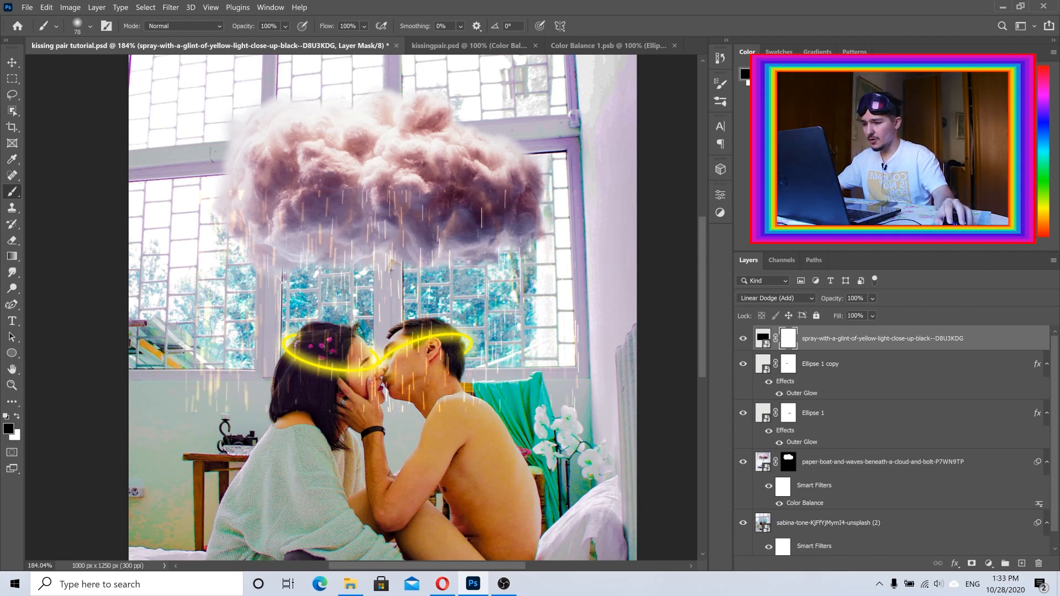
{"action": "left_click_drag", "start_coordinate": [189, 331], "coordinate": [216, 333]}
{"action": "left_click", "coordinate": [90, 26]}
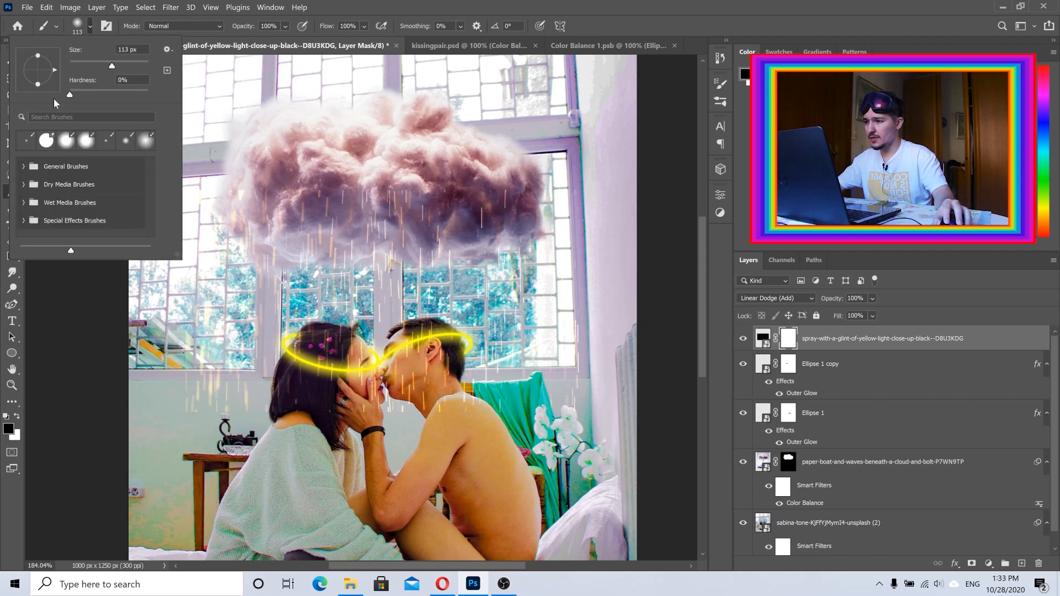
{"action": "left_click", "coordinate": [373, 2]}
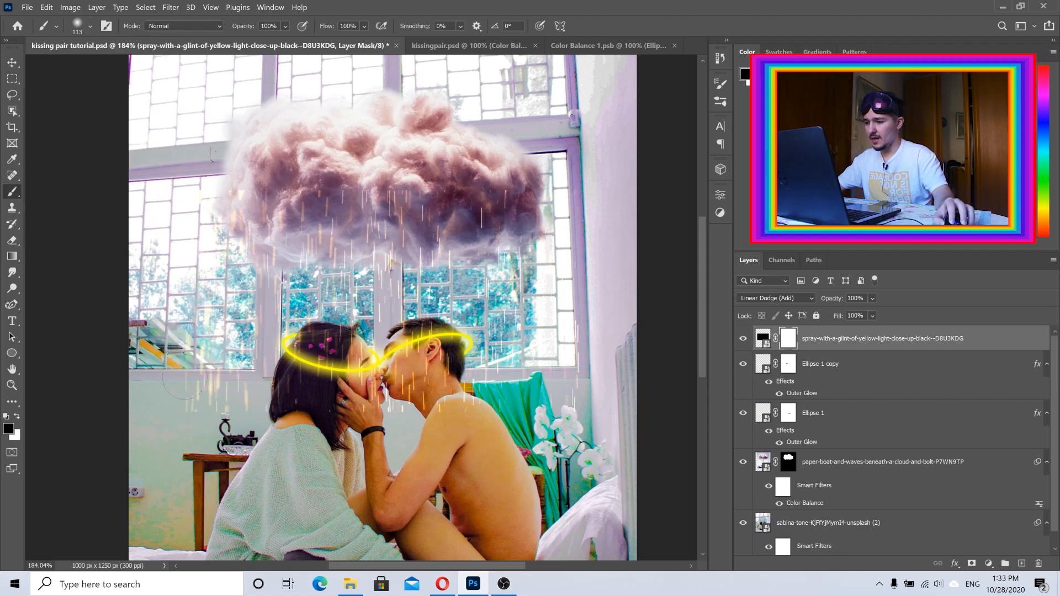
Mask out the rain beside and over the cloud and around the couple, reducing the brush to 88 px for the smaller areas
{"action": "left_click_drag", "start_coordinate": [196, 410], "coordinate": [198, 194]}
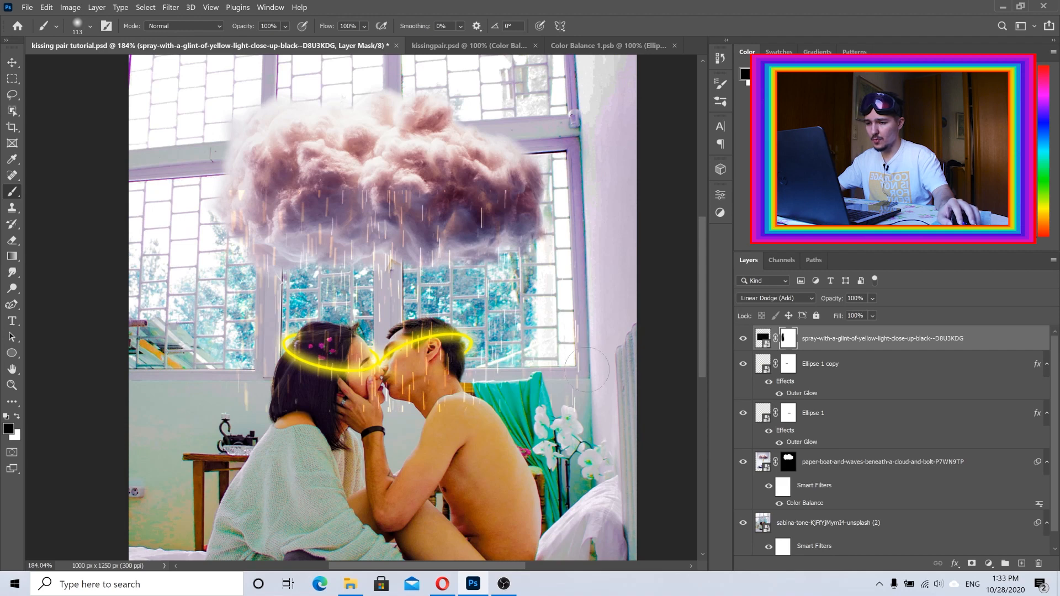
{"action": "left_click_drag", "start_coordinate": [587, 369], "coordinate": [586, 342]}
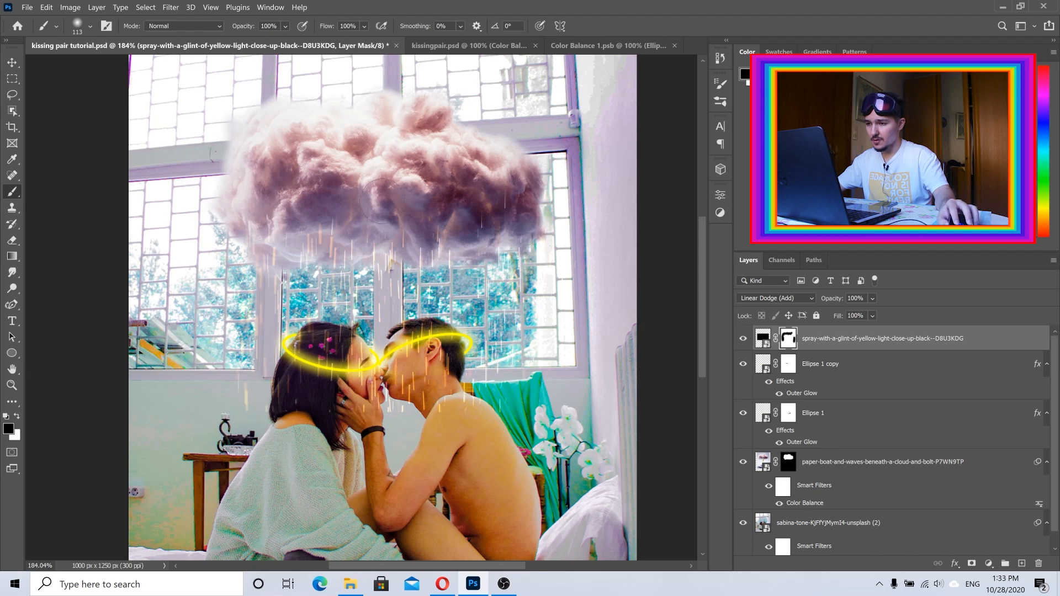
{"action": "scroll", "coordinate": [424, 375], "scroll_direction": "up", "scroll_amount": 2}
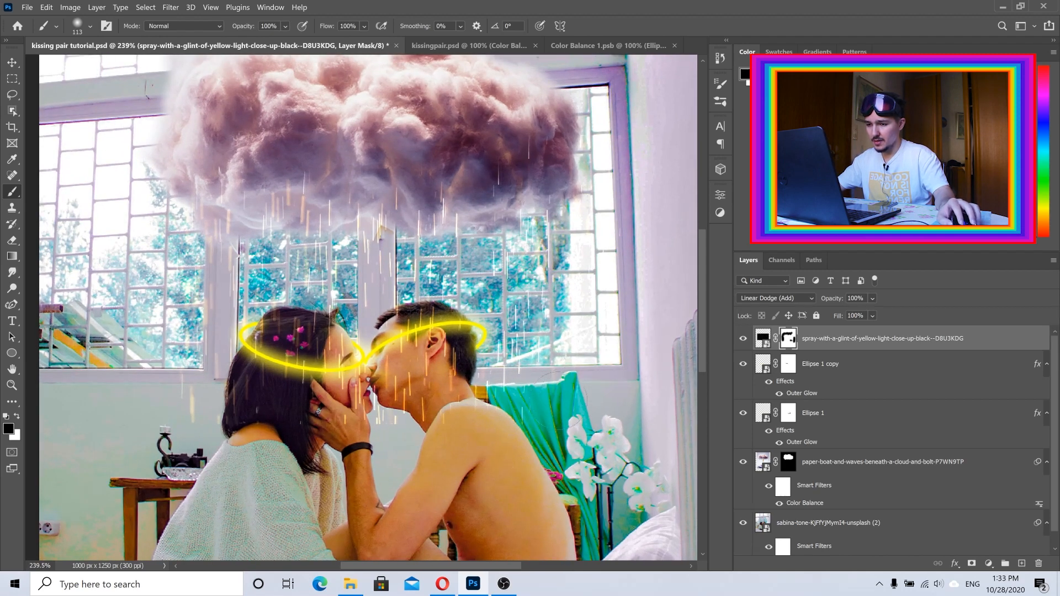
{"action": "key", "text": "bracketleft"}
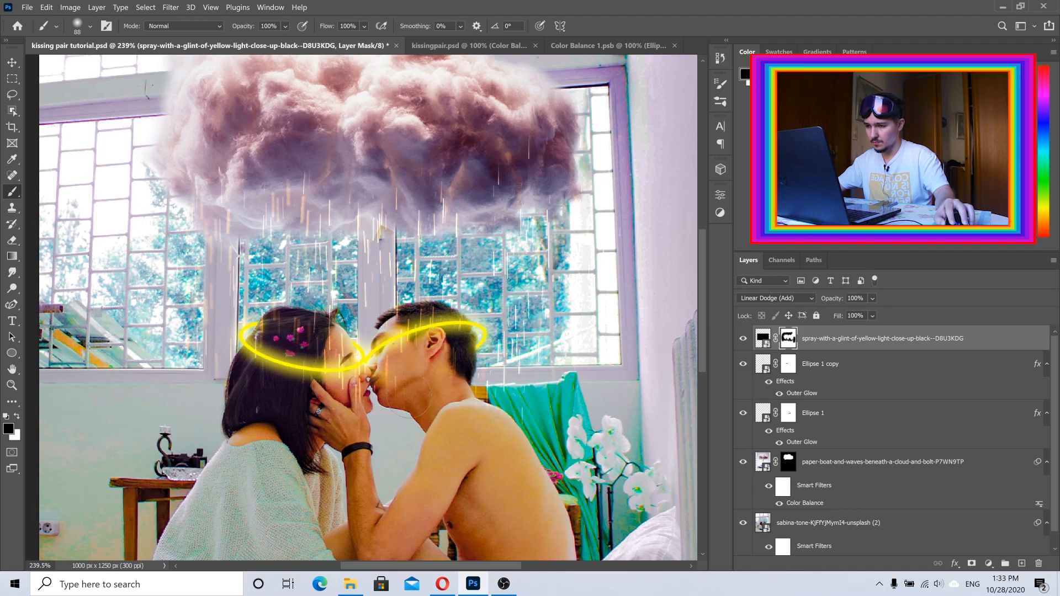
{"action": "left_click_drag", "start_coordinate": [403, 319], "coordinate": [391, 317]}
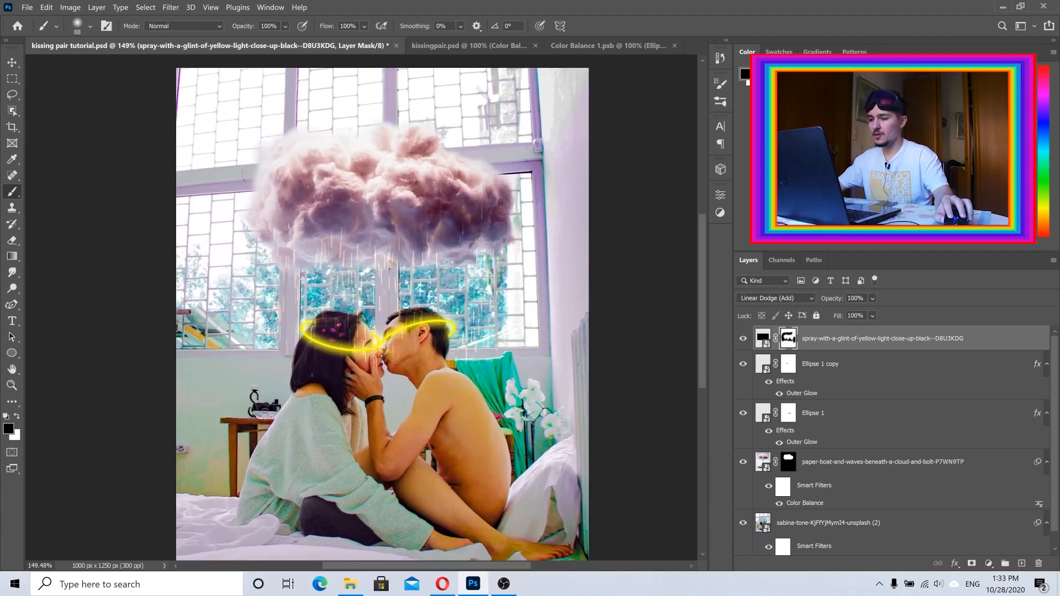
{"action": "mouse_move", "coordinate": [362, 357]}
{"action": "left_mouse_down"}
{"action": "mouse_move", "coordinate": [412, 370]}
{"action": "mouse_move", "coordinate": [422, 394]}
{"action": "left_mouse_up"}
Duplicate the masked spray layer and move the copy down over the couple's bodies
{"action": "key", "text": "v"}
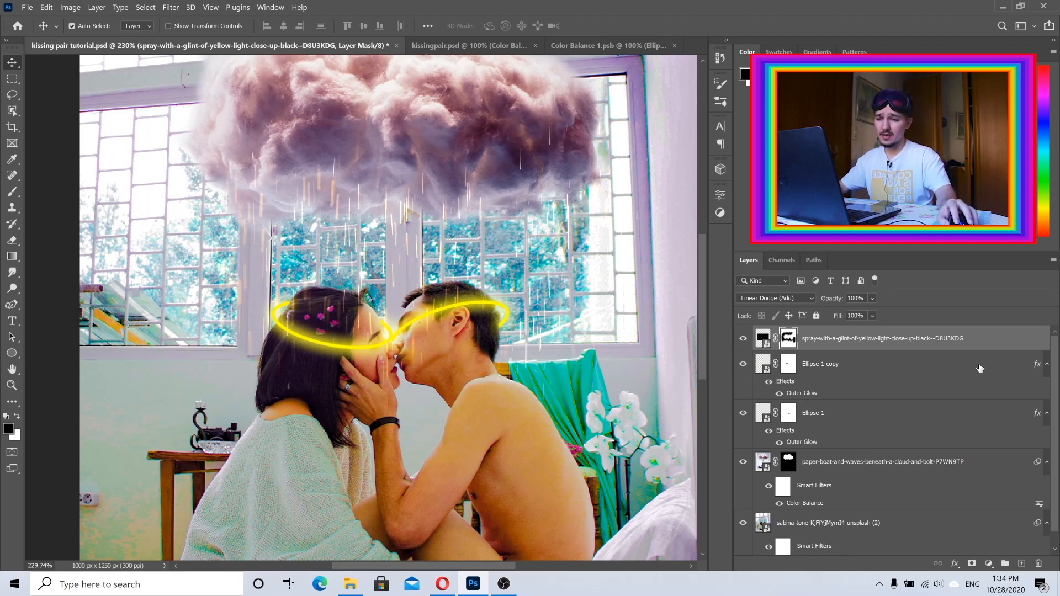
{"action": "left_click", "coordinate": [97, 7]}
{"action": "left_click", "coordinate": [123, 53]}
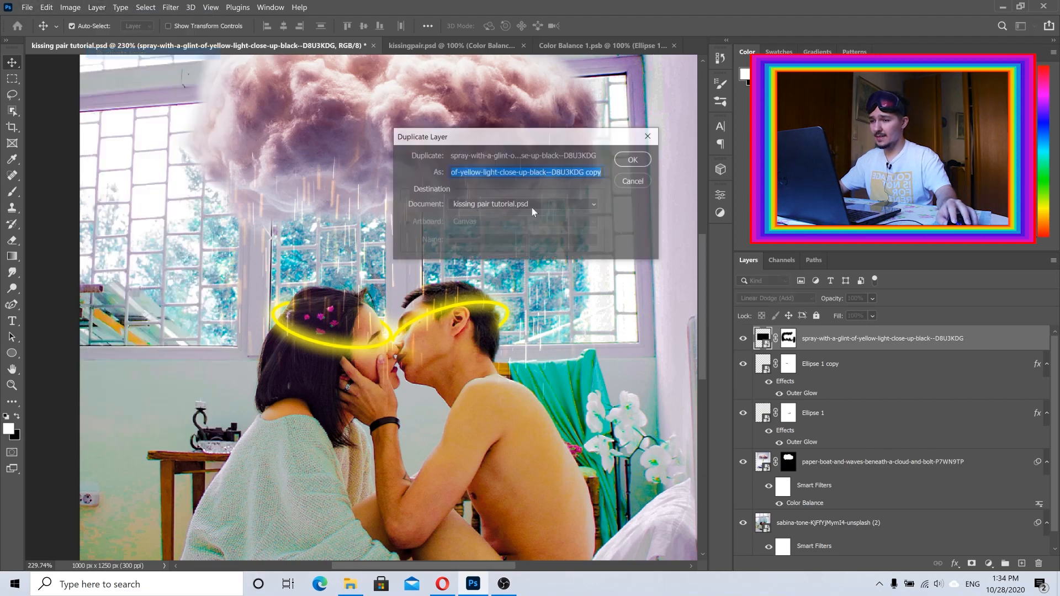
{"action": "left_click", "coordinate": [629, 161]}
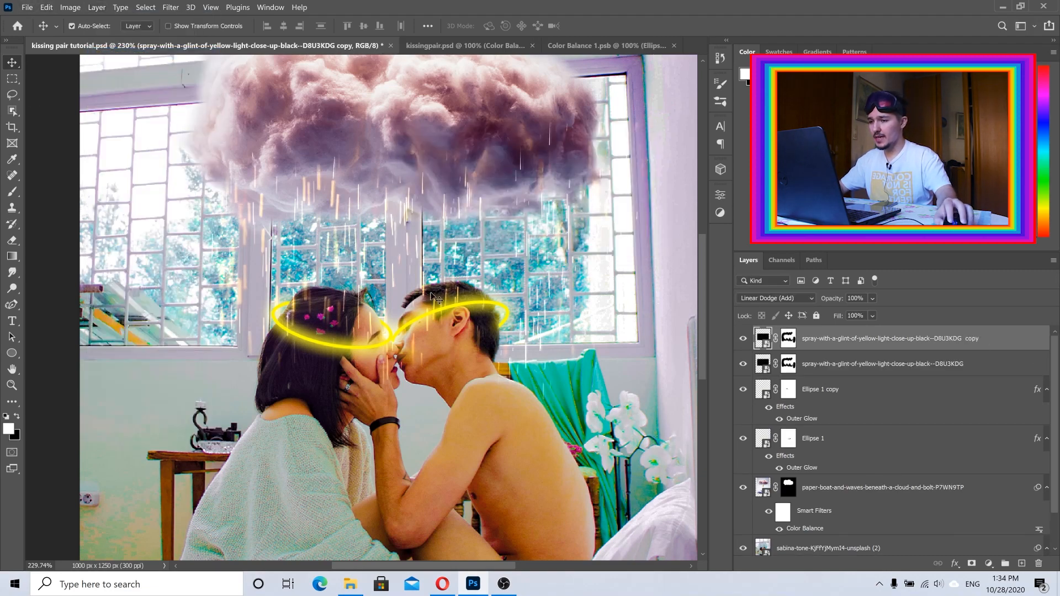
{"action": "left_click_drag", "start_coordinate": [395, 279], "coordinate": [426, 428]}
{"action": "scroll", "coordinate": [452, 394], "scroll_direction": "down", "scroll_amount": 2}
{"action": "left_click_drag", "start_coordinate": [458, 416], "coordinate": [457, 418]}
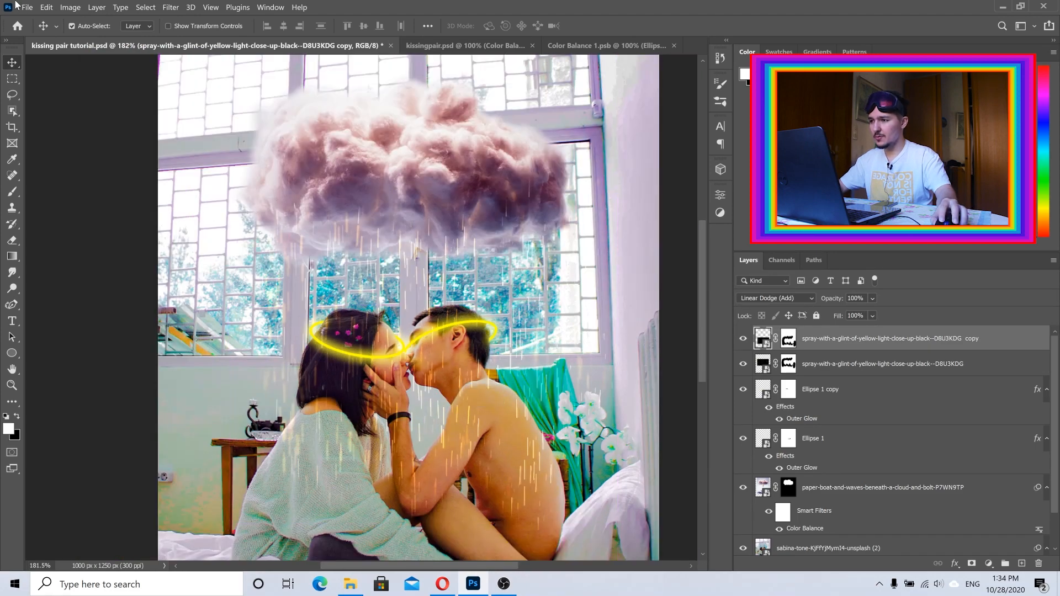
Scale down the spray copy with Free Transform and reposition it over the couple
{"action": "left_click", "coordinate": [48, 8]}
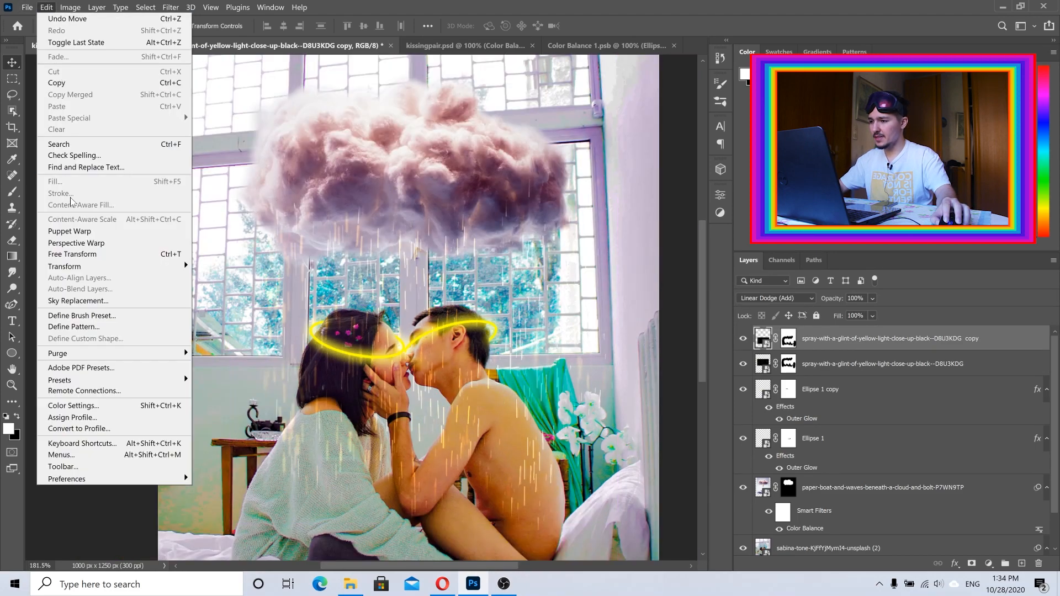
{"action": "left_click", "coordinate": [91, 256]}
{"action": "left_click_drag", "start_coordinate": [617, 423], "coordinate": [547, 421]}
{"action": "mouse_move", "coordinate": [471, 417]}
{"action": "left_mouse_down"}
{"action": "mouse_move", "coordinate": [499, 412]}
{"action": "mouse_move", "coordinate": [476, 408]}
{"action": "mouse_move", "coordinate": [534, 420]}
{"action": "mouse_move", "coordinate": [480, 411]}
{"action": "left_mouse_up"}
{"action": "left_click", "coordinate": [615, 25]}
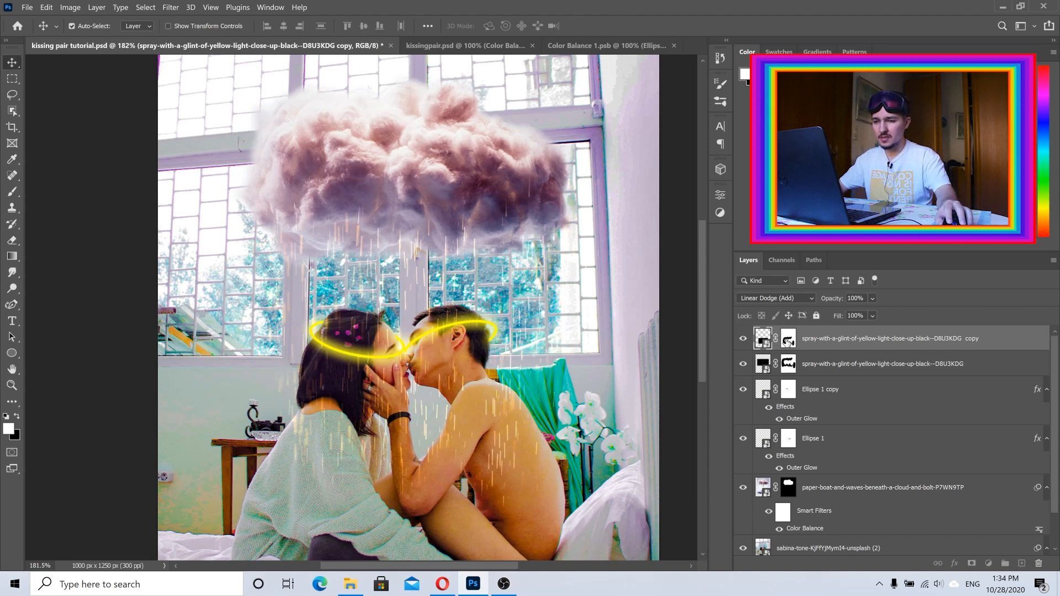
Paint black on the spray copy's mask to hide the rain over the woman's sweater and the man's shoulder and back
{"action": "left_click", "coordinate": [788, 341]}
{"action": "left_click", "coordinate": [12, 191]}
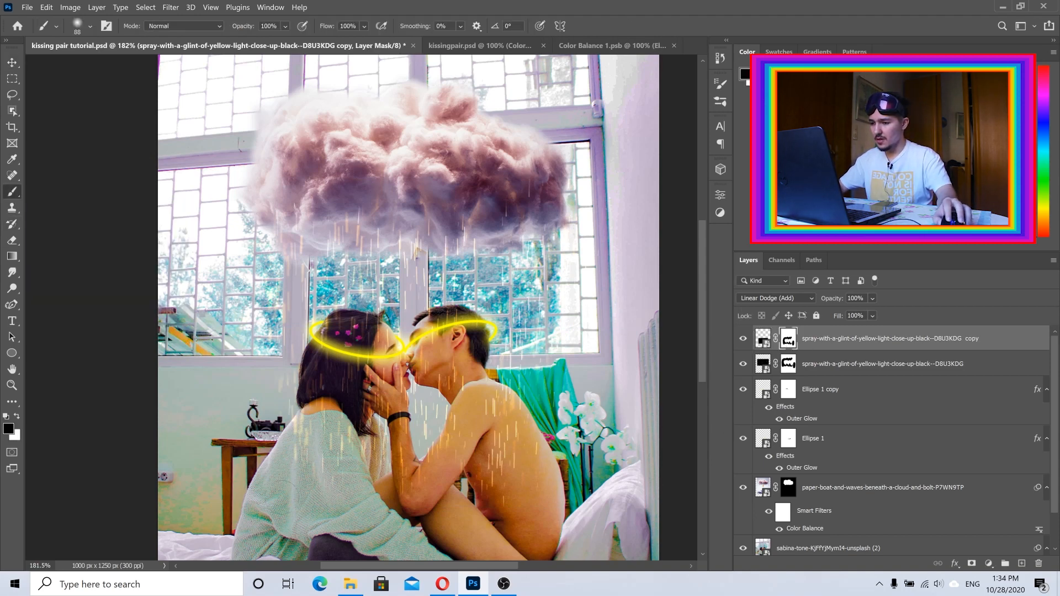
{"action": "left_click_drag", "start_coordinate": [301, 428], "coordinate": [319, 469]}
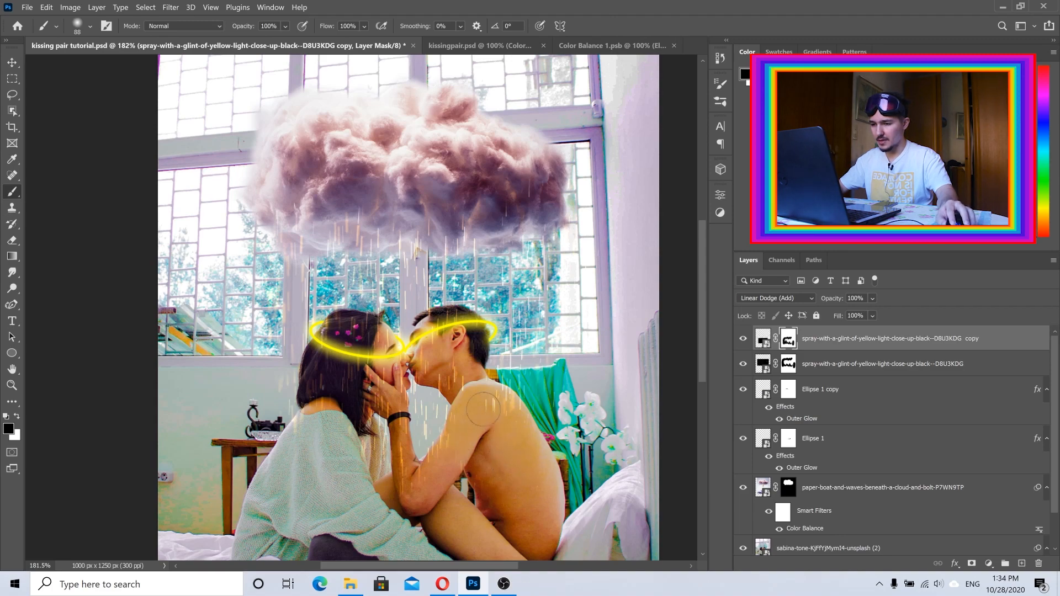
{"action": "left_click_drag", "start_coordinate": [483, 409], "coordinate": [502, 395]}
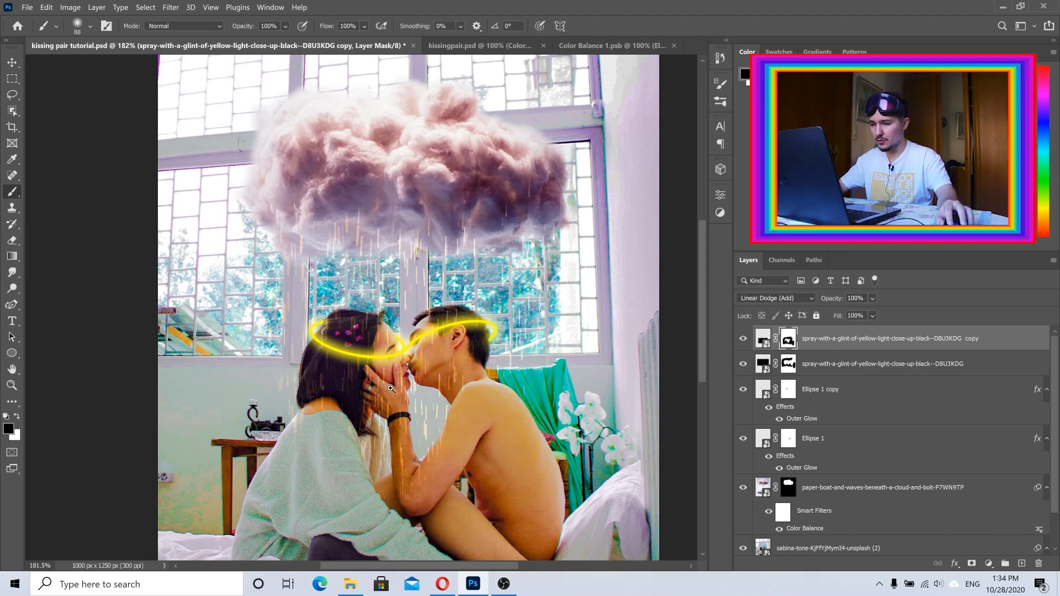
Mask out the remaining copied rain over the man's forearm and along the woman's hair and back, adjusting the brush size
{"action": "scroll", "coordinate": [392, 392], "scroll_direction": "up", "scroll_amount": 3}
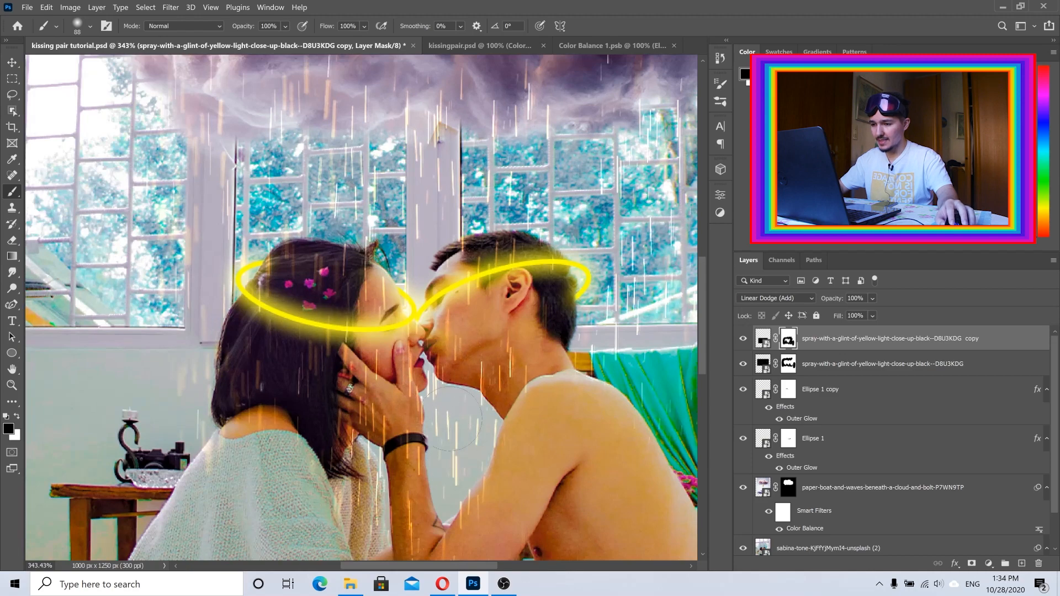
{"action": "left_click_drag", "start_coordinate": [426, 519], "coordinate": [409, 505]}
{"action": "key", "text": "ctrl+0"}
{"action": "mouse_move", "coordinate": [357, 443]}
{"action": "left_mouse_down"}
{"action": "mouse_move", "coordinate": [346, 442]}
{"action": "mouse_move", "coordinate": [360, 433]}
{"action": "left_mouse_up"}
{"action": "scroll", "coordinate": [362, 446], "scroll_direction": "up", "scroll_amount": 2}
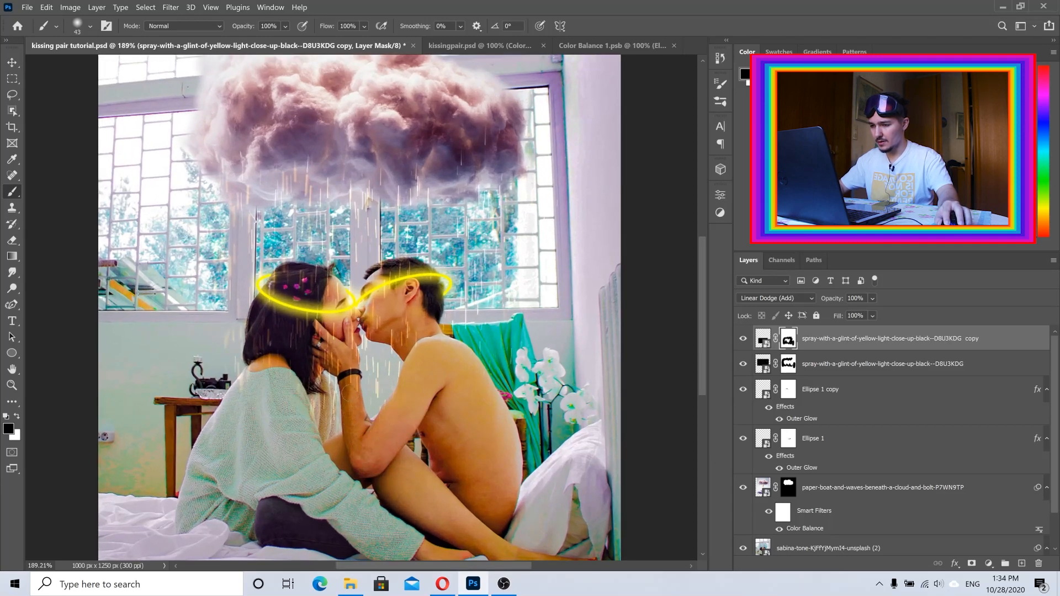
{"action": "mouse_move", "coordinate": [320, 357]}
{"action": "left_mouse_down"}
{"action": "mouse_move", "coordinate": [328, 359]}
{"action": "mouse_move", "coordinate": [311, 402]}
{"action": "mouse_move", "coordinate": [241, 381]}
{"action": "left_mouse_up"}
{"action": "left_click_drag", "start_coordinate": [239, 373], "coordinate": [268, 374]}
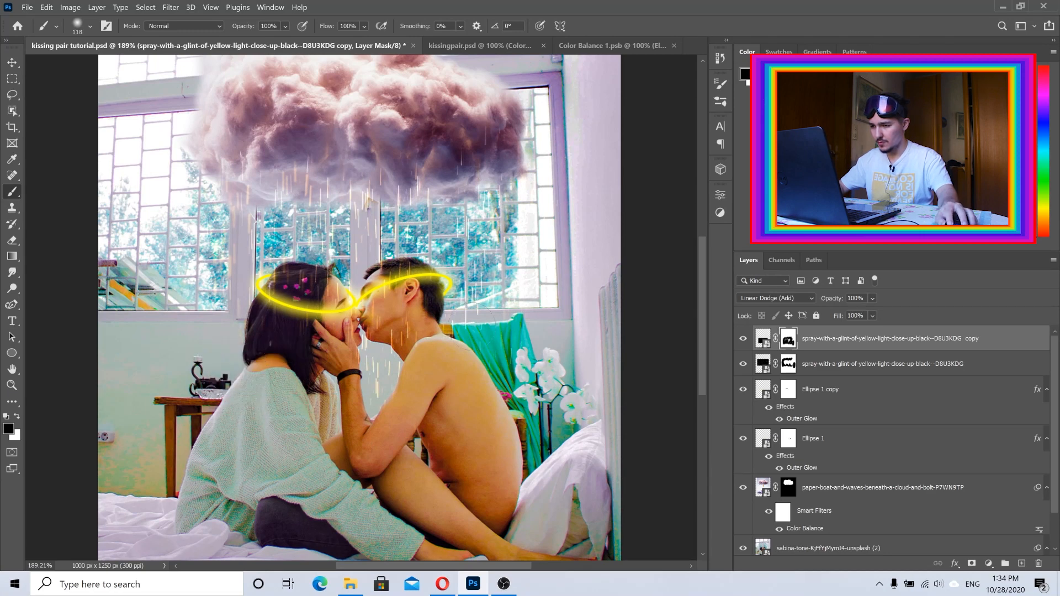
Paint black on the spray copy's mask to hide the rain over the woman's hair and the couple's faces
{"action": "scroll", "coordinate": [326, 287], "scroll_direction": "up", "scroll_amount": 3}
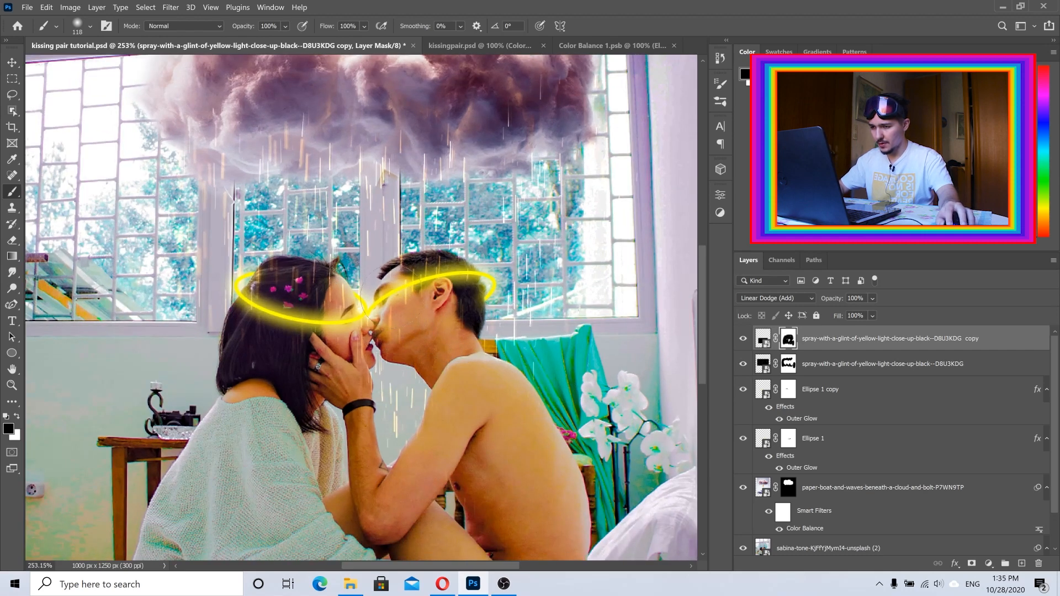
{"action": "mouse_move", "coordinate": [248, 363]}
{"action": "left_mouse_down"}
{"action": "mouse_move", "coordinate": [260, 198]}
{"action": "mouse_move", "coordinate": [496, 249]}
{"action": "mouse_move", "coordinate": [382, 313]}
{"action": "left_mouse_up"}
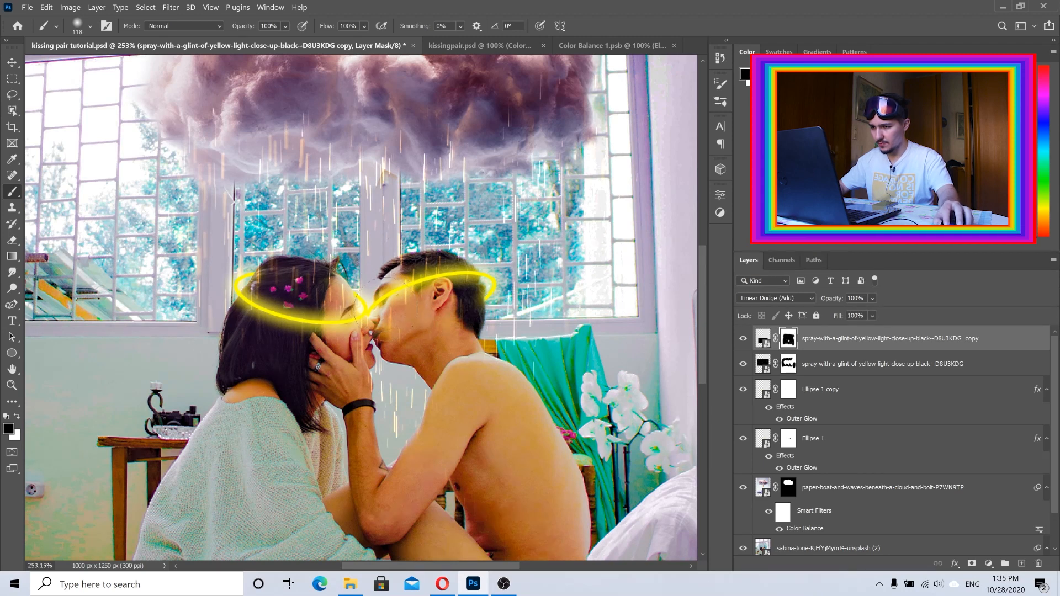
Toggle the visibility of both spray layers to compare the image with and without the rain, leaving both shown
{"action": "left_click", "coordinate": [743, 365]}
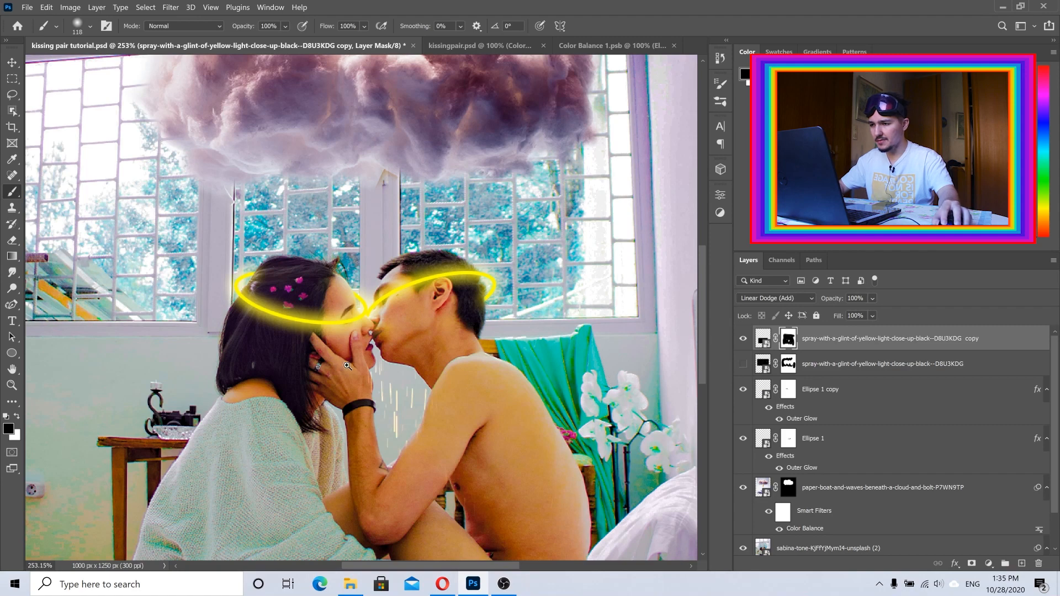
{"action": "scroll", "coordinate": [386, 408], "scroll_direction": "up", "scroll_amount": 2}
{"action": "left_click", "coordinate": [744, 339]}
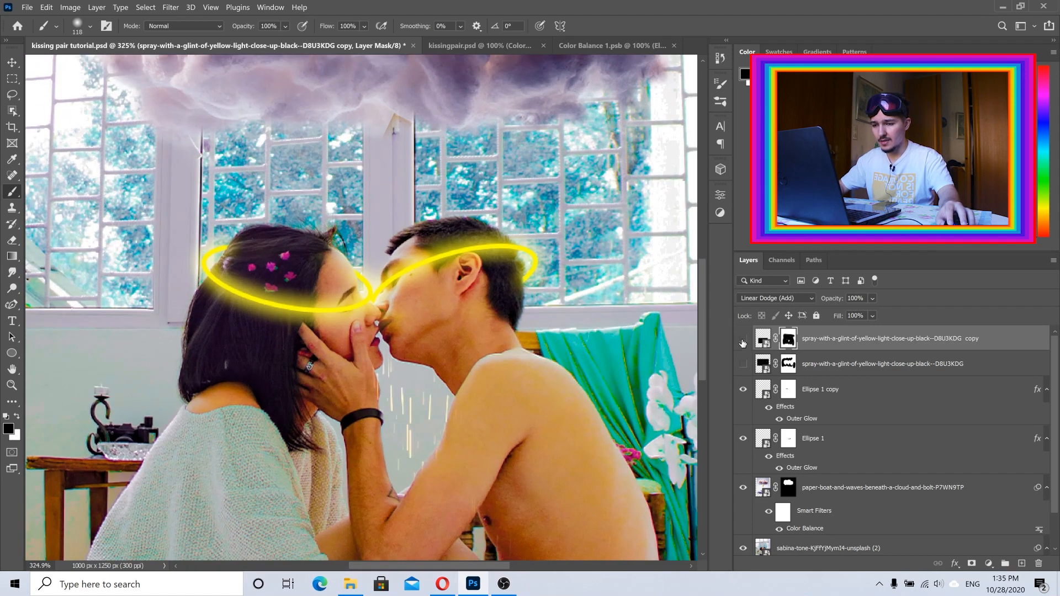
{"action": "left_click", "coordinate": [743, 364]}
{"action": "scroll", "coordinate": [480, 309], "scroll_direction": "down", "scroll_amount": 4}
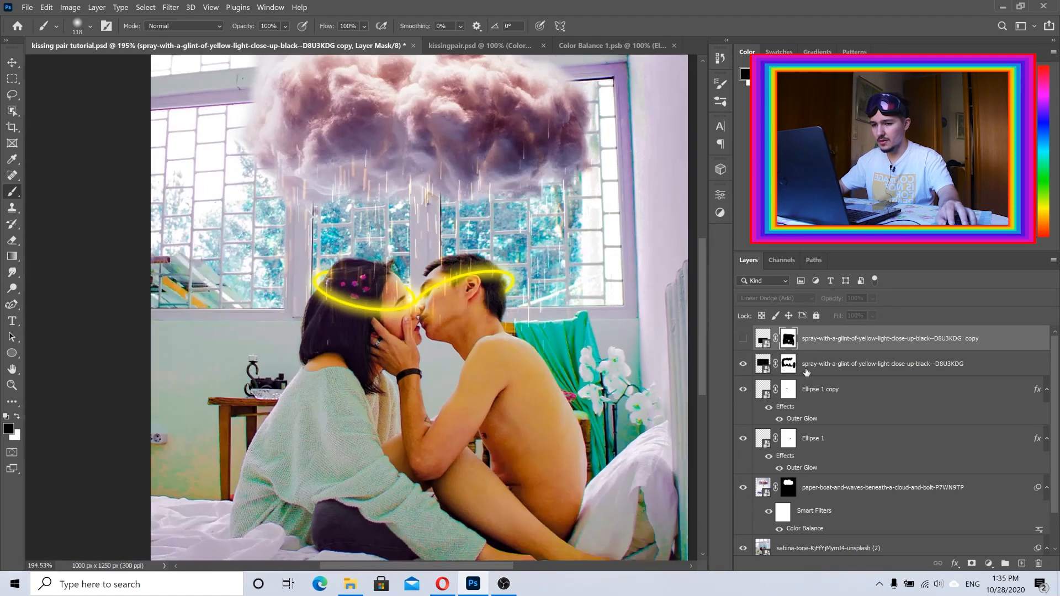
{"action": "left_click", "coordinate": [743, 338]}
{"action": "key", "text": "v"}
{"action": "scroll", "coordinate": [479, 363], "scroll_direction": "down", "scroll_amount": 3}
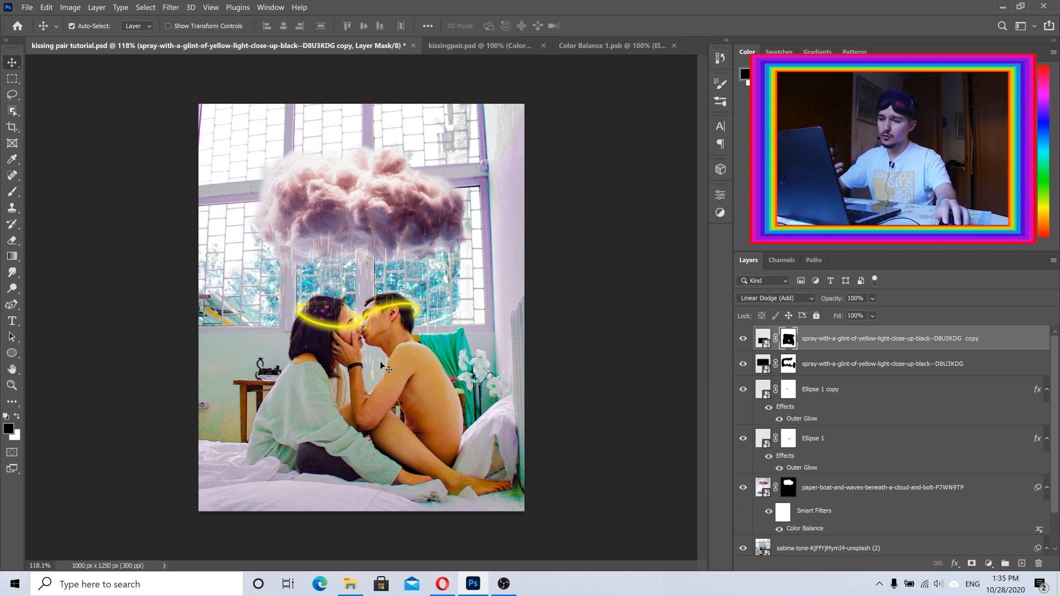
Show the Timeline, enlarge its area, and create a video timeline for the document
{"action": "left_click", "coordinate": [269, 8]}
{"action": "left_click", "coordinate": [278, 423]}
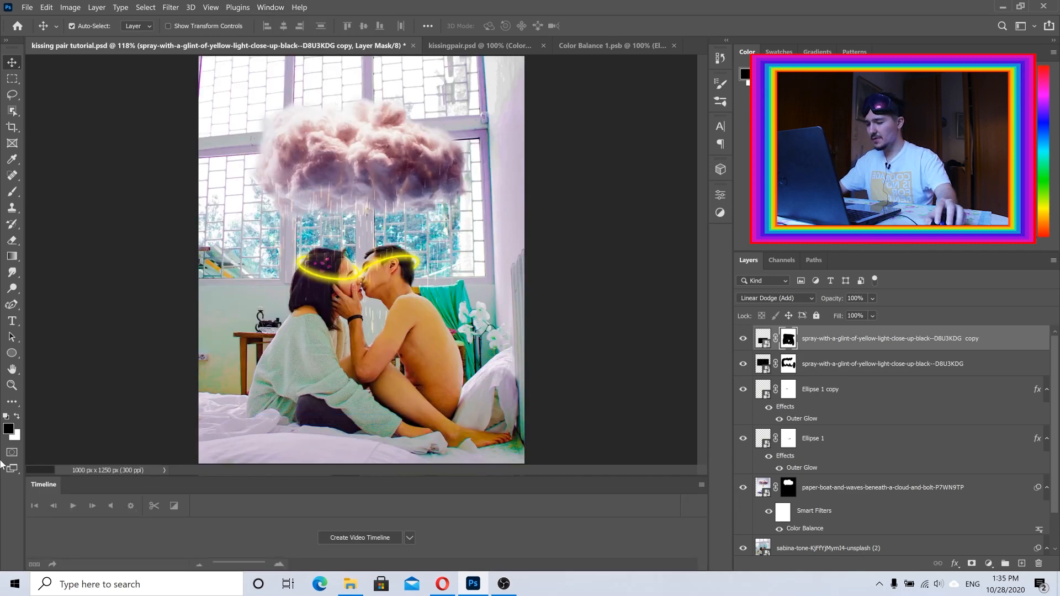
{"action": "left_click_drag", "start_coordinate": [447, 479], "coordinate": [449, 419]}
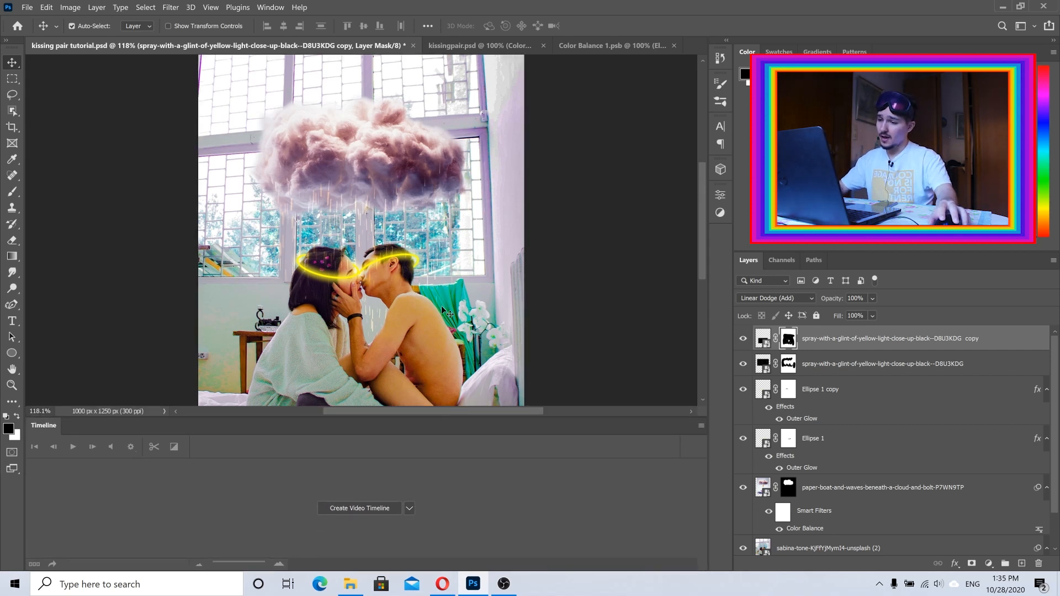
{"action": "left_click", "coordinate": [352, 509]}
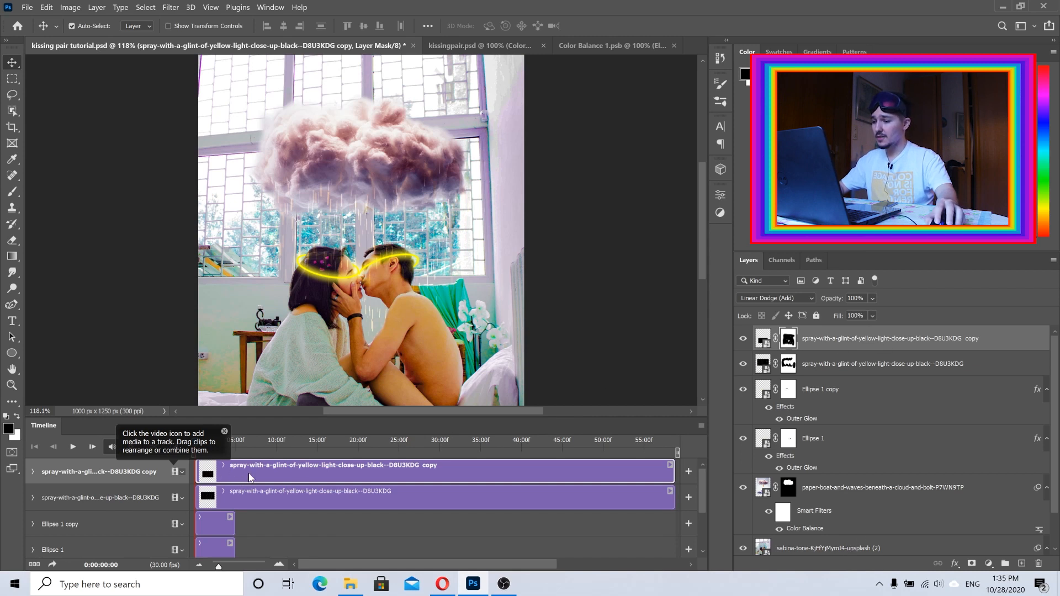
{"action": "left_click", "coordinate": [223, 431]}
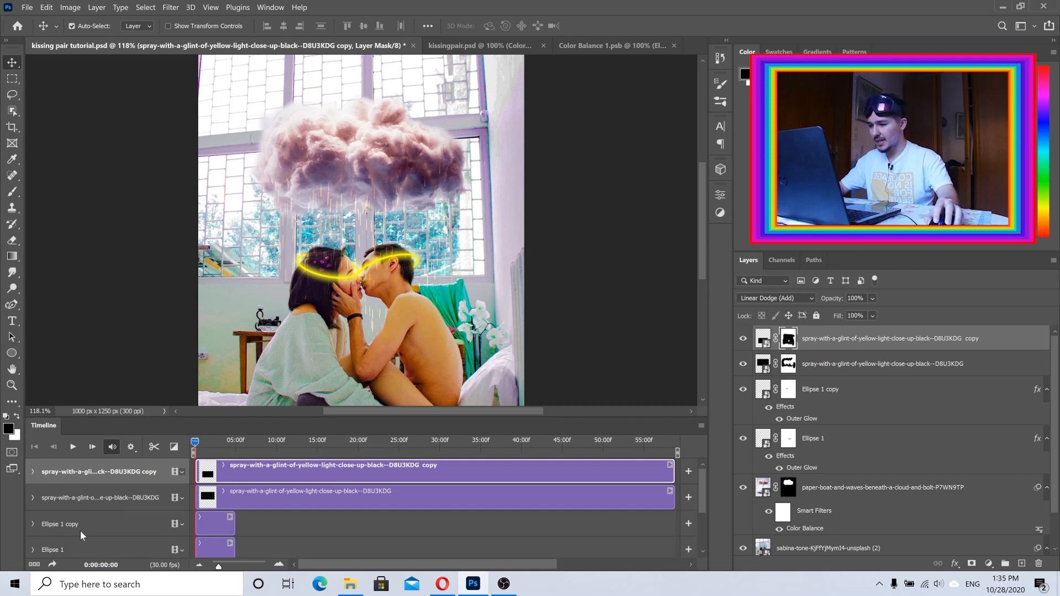
{"action": "mouse_move", "coordinate": [698, 481]}
{"action": "left_mouse_down"}
{"action": "mouse_move", "coordinate": [697, 541]}
{"action": "mouse_move", "coordinate": [701, 481]}
{"action": "left_mouse_up"}
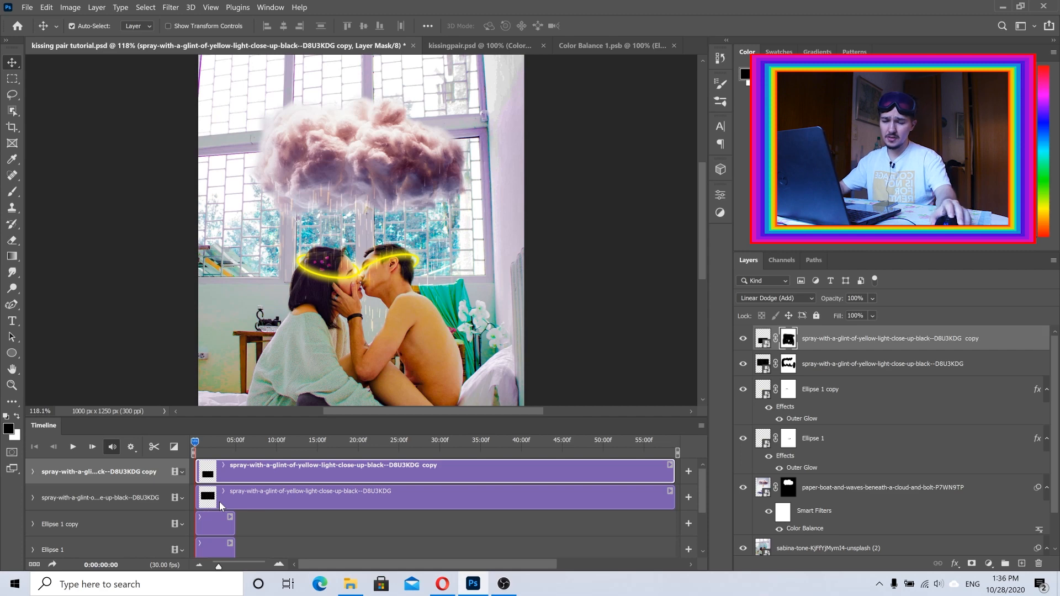
Switch to the Opera browser, play the finished animation in the Instagram post for reference, and return to Photoshop
{"action": "left_click", "coordinate": [443, 583]}
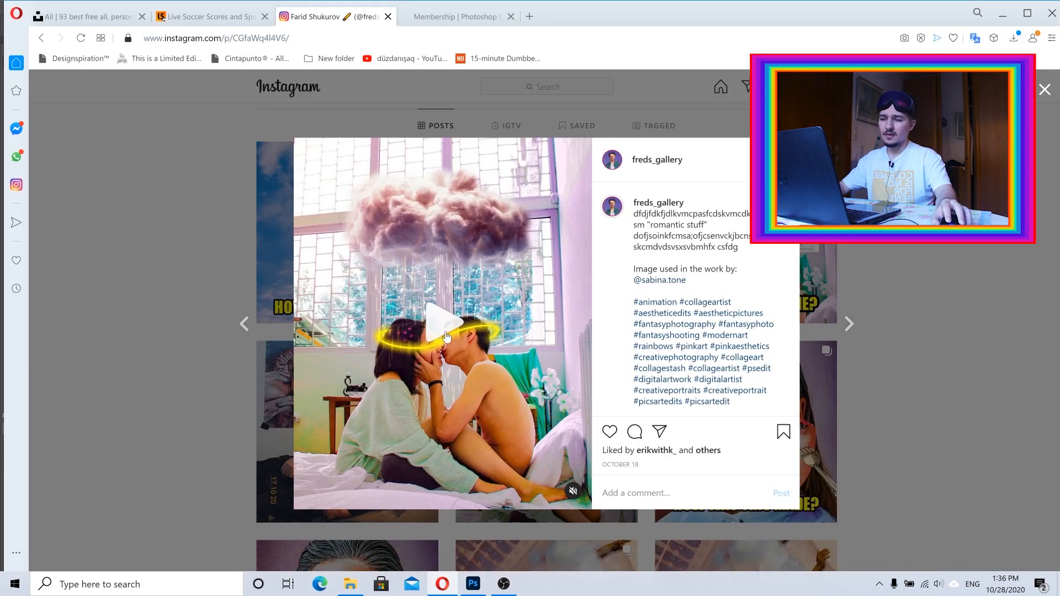
{"action": "left_click", "coordinate": [446, 335]}
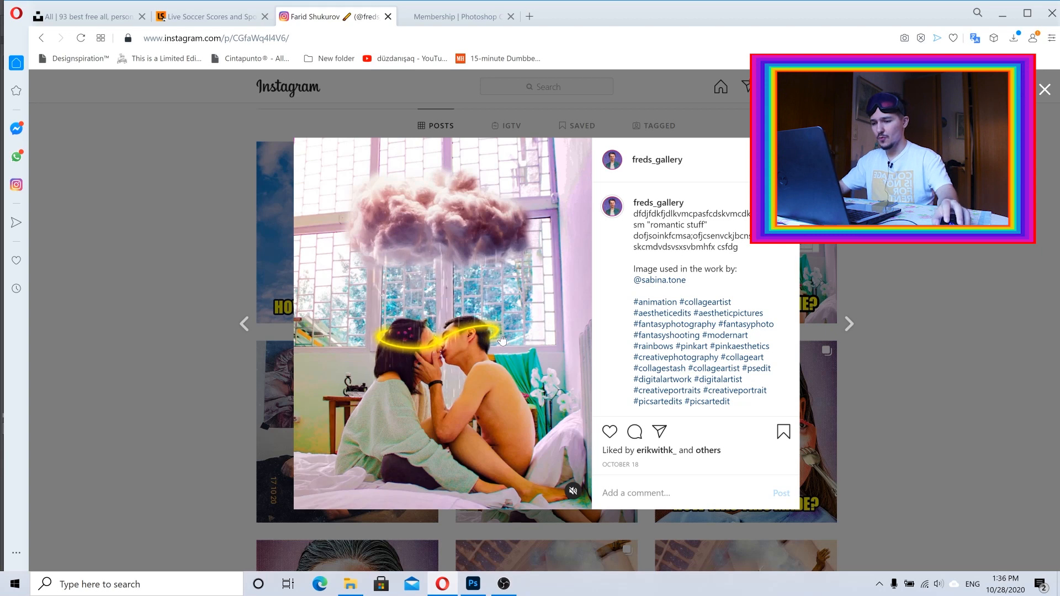
{"action": "left_click", "coordinate": [470, 281]}
{"action": "left_click", "coordinate": [473, 581]}
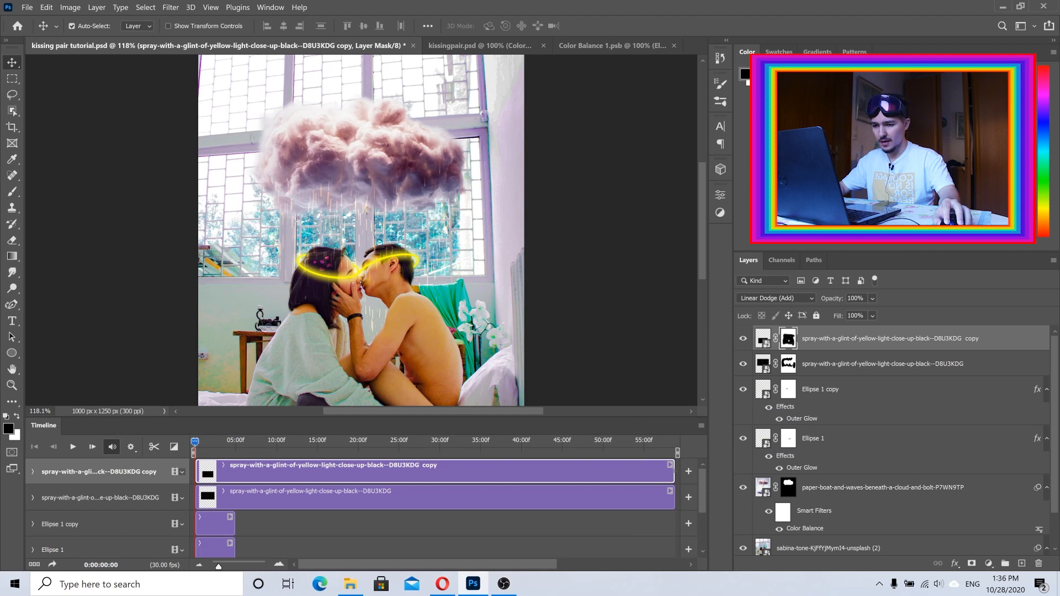
Trim both spray clips in the timeline to end at the same point as the roughly five-second ellipse clips
{"action": "left_click_drag", "start_coordinate": [674, 470], "coordinate": [307, 473]}
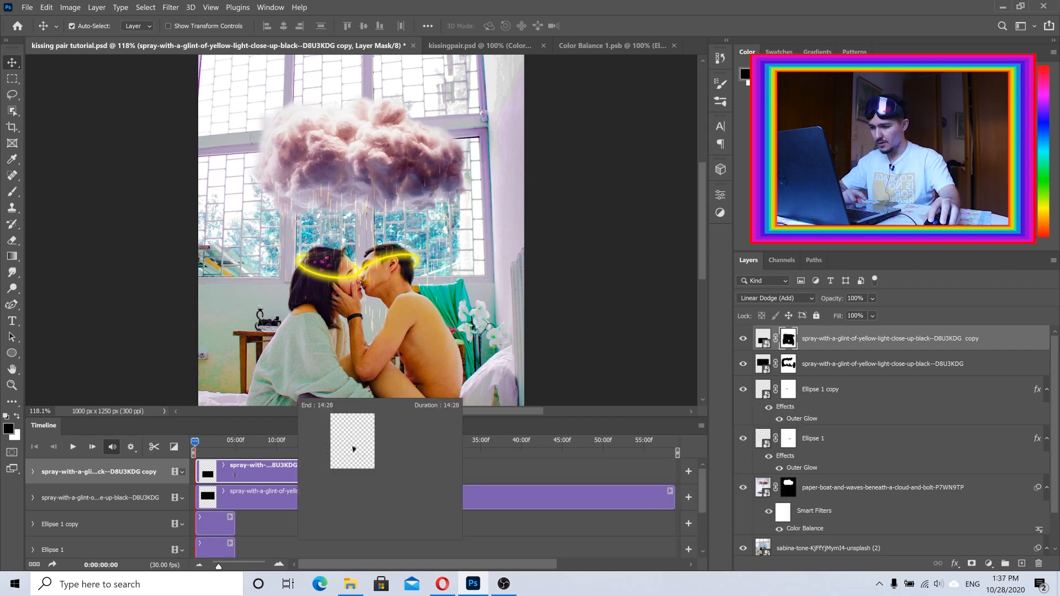
{"action": "left_click_drag", "start_coordinate": [235, 475], "coordinate": [235, 474]}
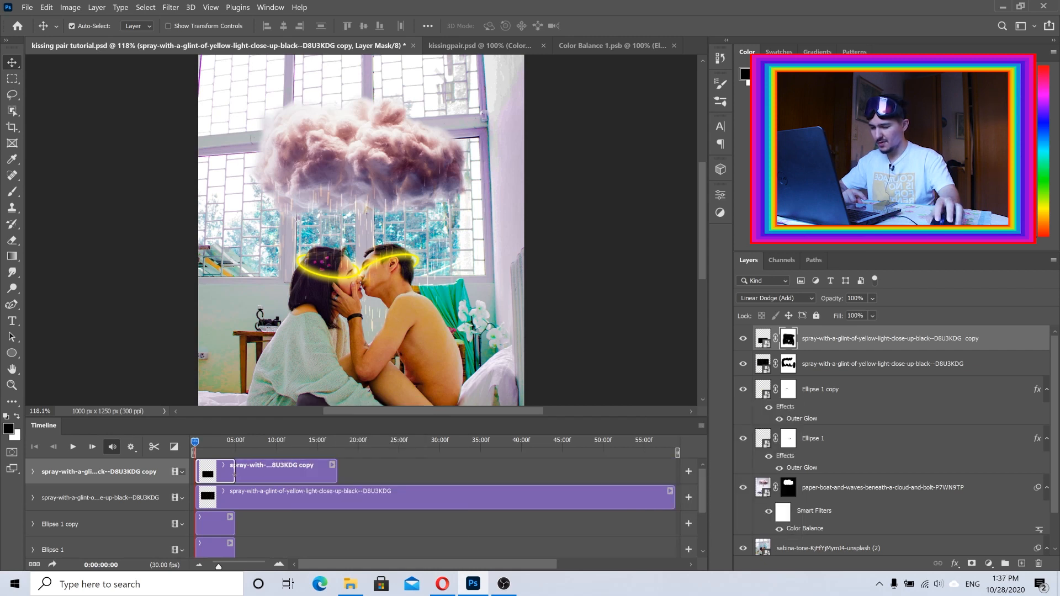
{"action": "left_click", "coordinate": [314, 502]}
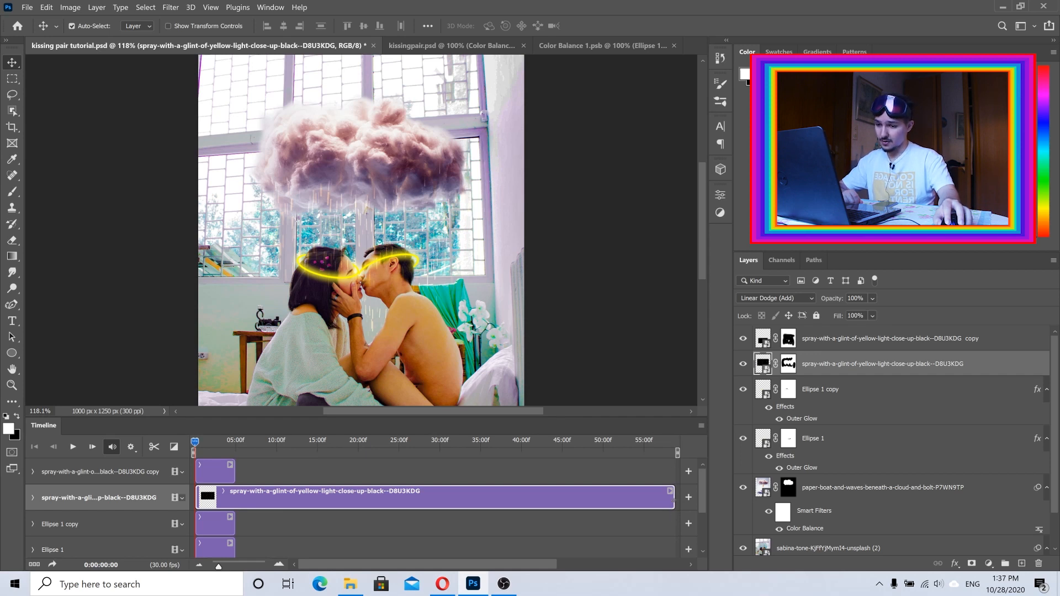
{"action": "left_click_drag", "start_coordinate": [674, 500], "coordinate": [235, 499]}
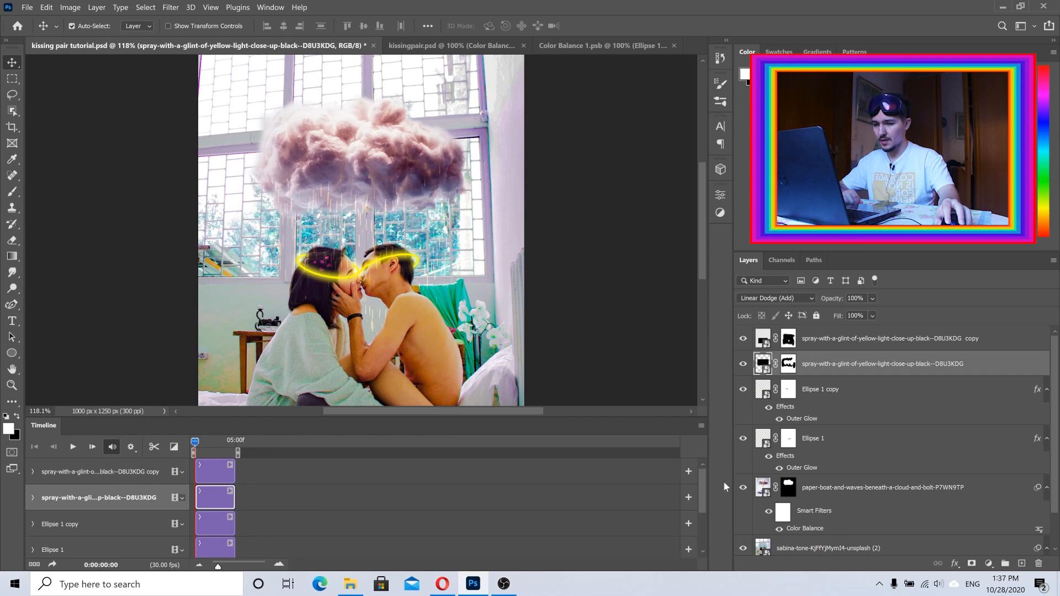
{"action": "left_click_drag", "start_coordinate": [701, 483], "coordinate": [698, 535]}
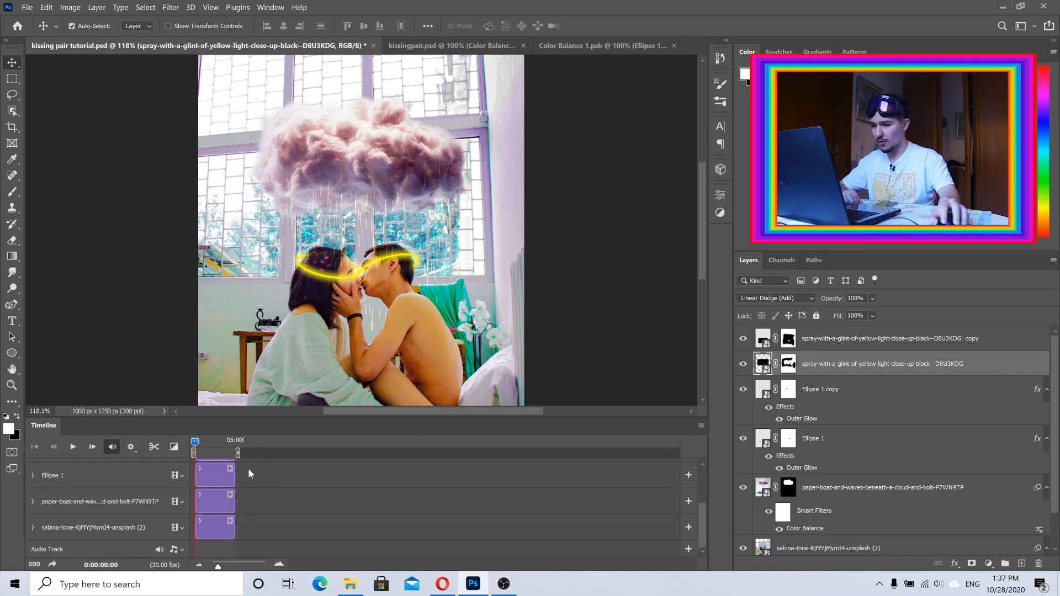
{"action": "left_click_drag", "start_coordinate": [702, 533], "coordinate": [700, 475]}
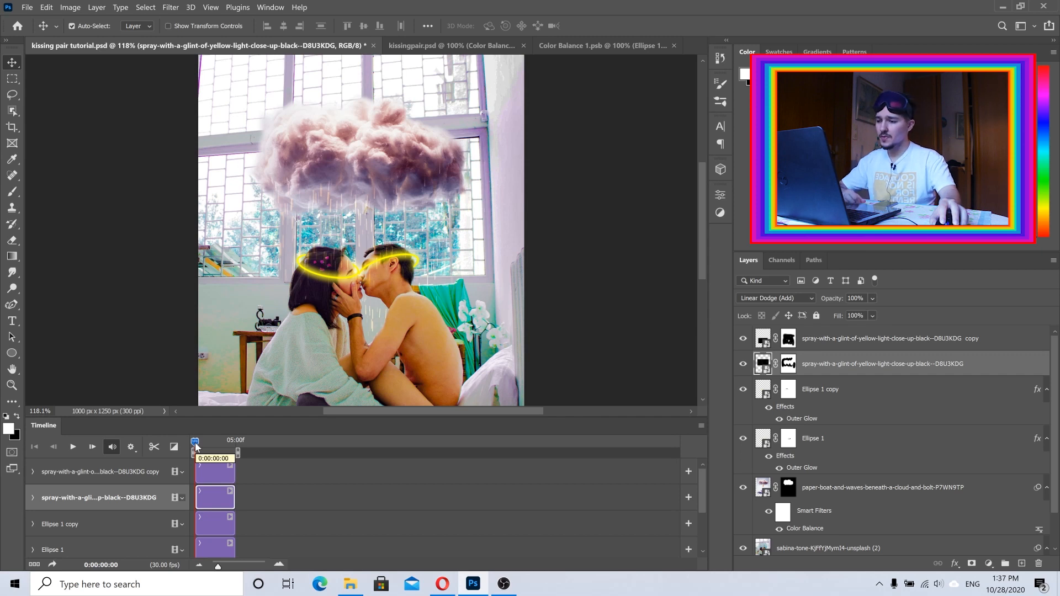
Set the timeline's playback resolution to 25% and preview the animation from the start
{"action": "left_click", "coordinate": [132, 448]}
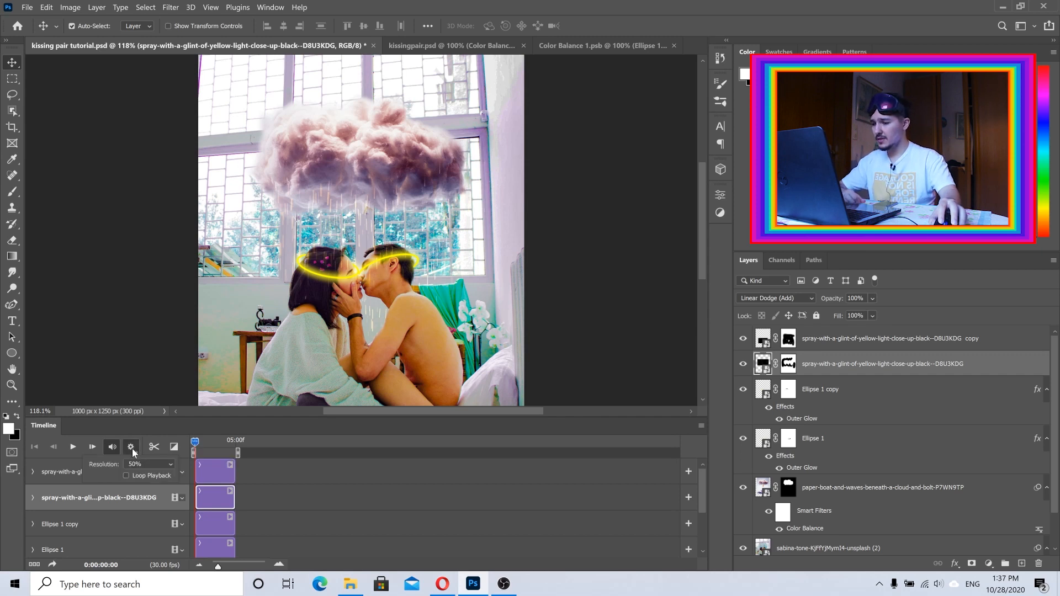
{"action": "left_click", "coordinate": [149, 464]}
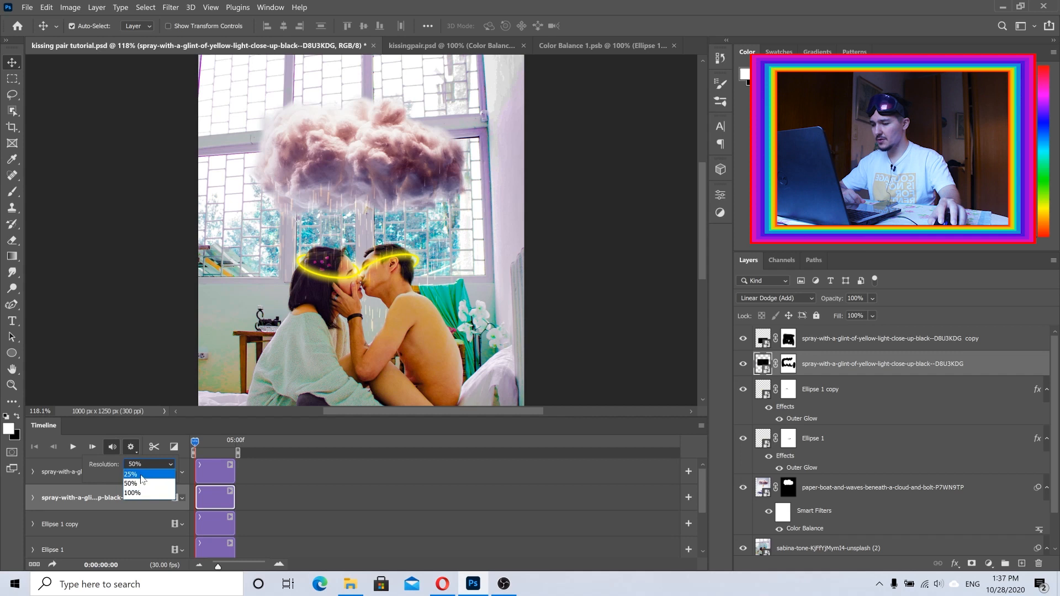
{"action": "left_click", "coordinate": [143, 473]}
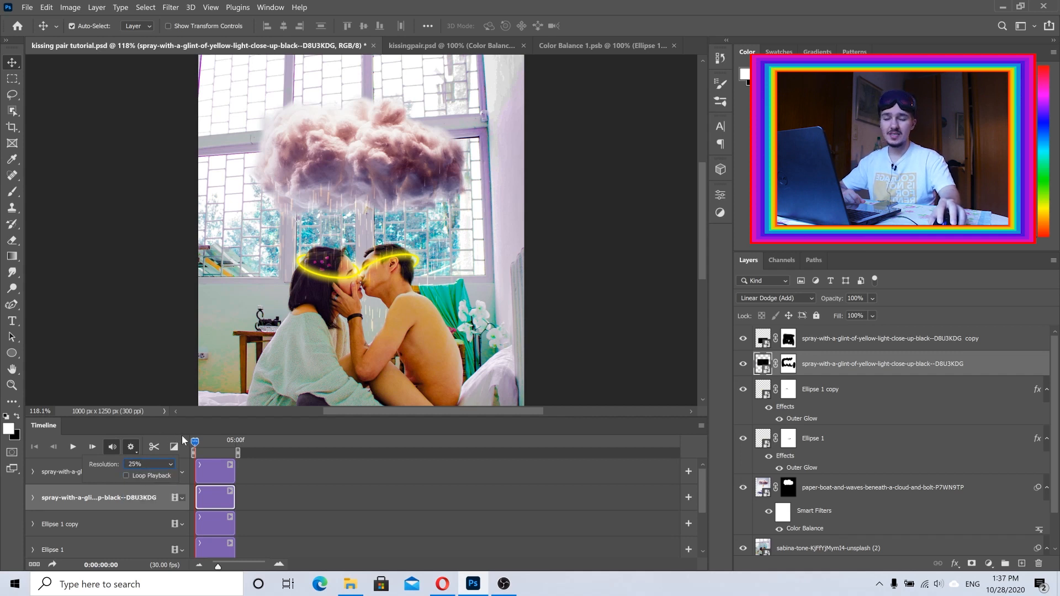
{"action": "left_click", "coordinate": [196, 442]}
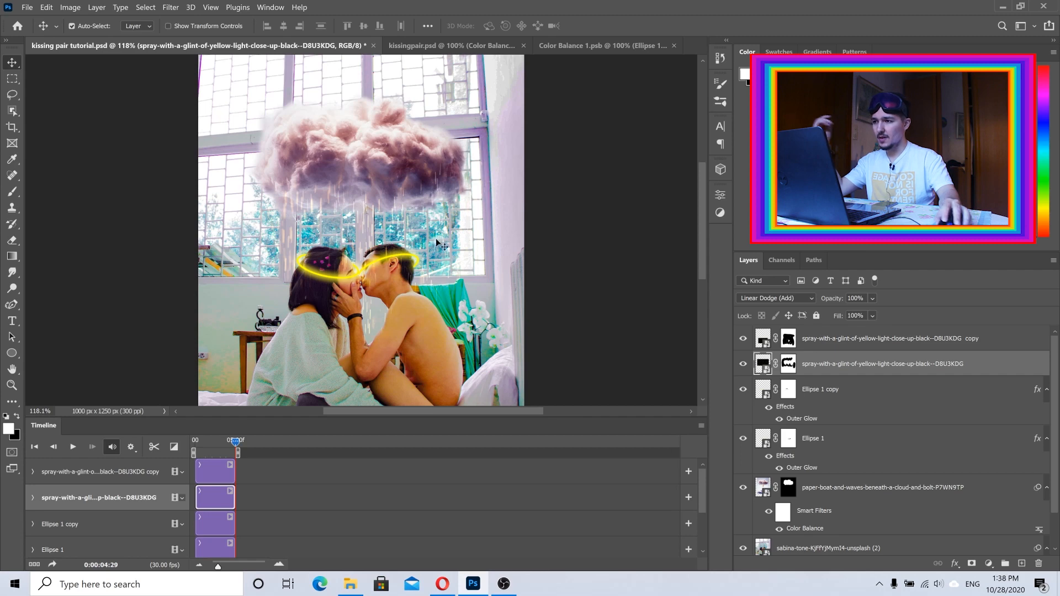
Save the document and open the Render Video export settings
{"action": "left_click", "coordinate": [29, 8]}
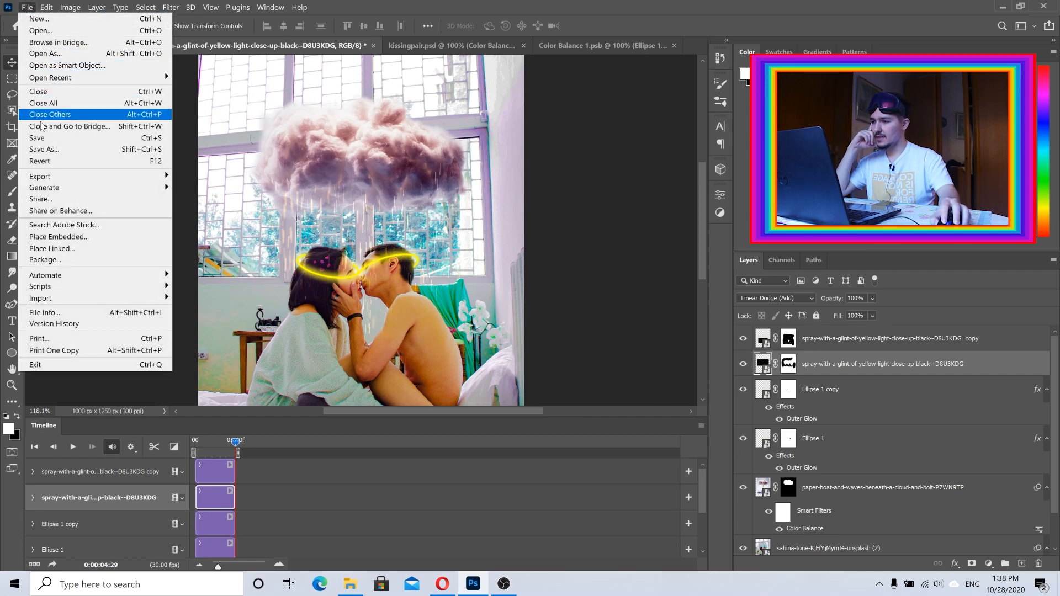
{"action": "left_click", "coordinate": [44, 141]}
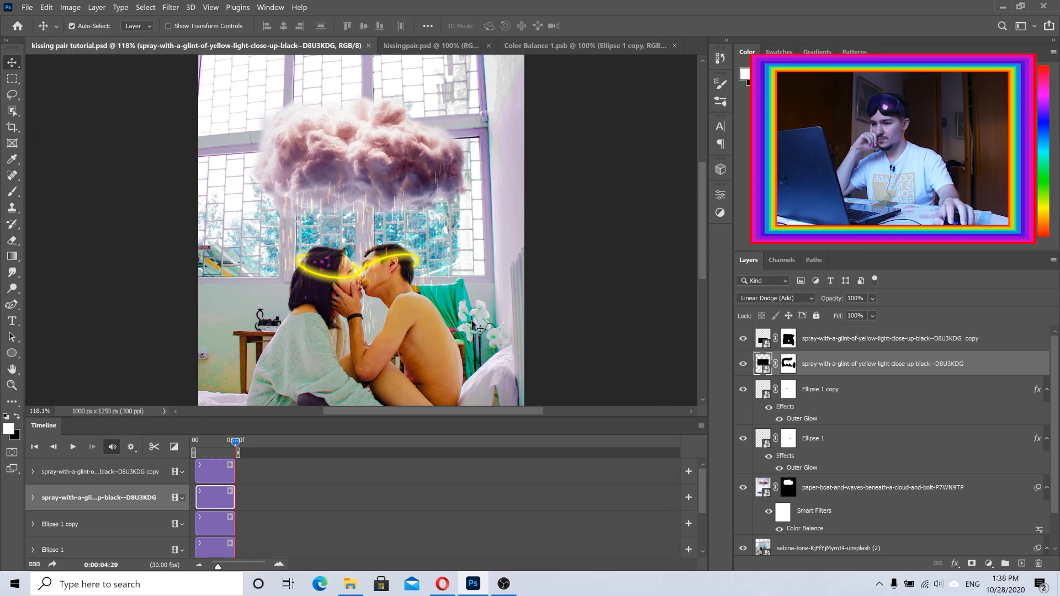
{"action": "left_click", "coordinate": [27, 7]}
{"action": "mouse_move", "coordinate": [133, 182]}
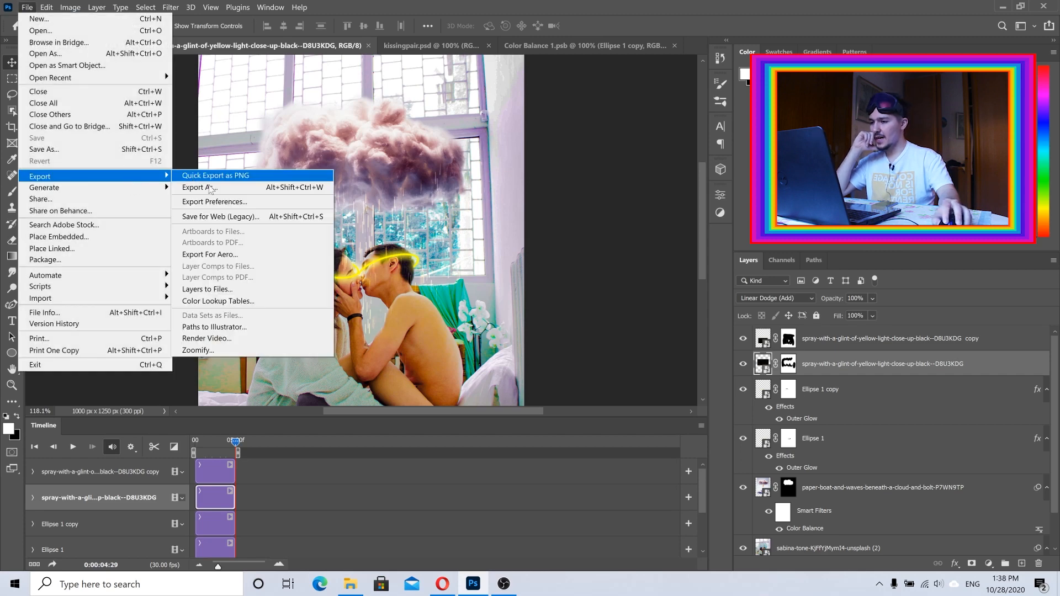
{"action": "left_click", "coordinate": [204, 339]}
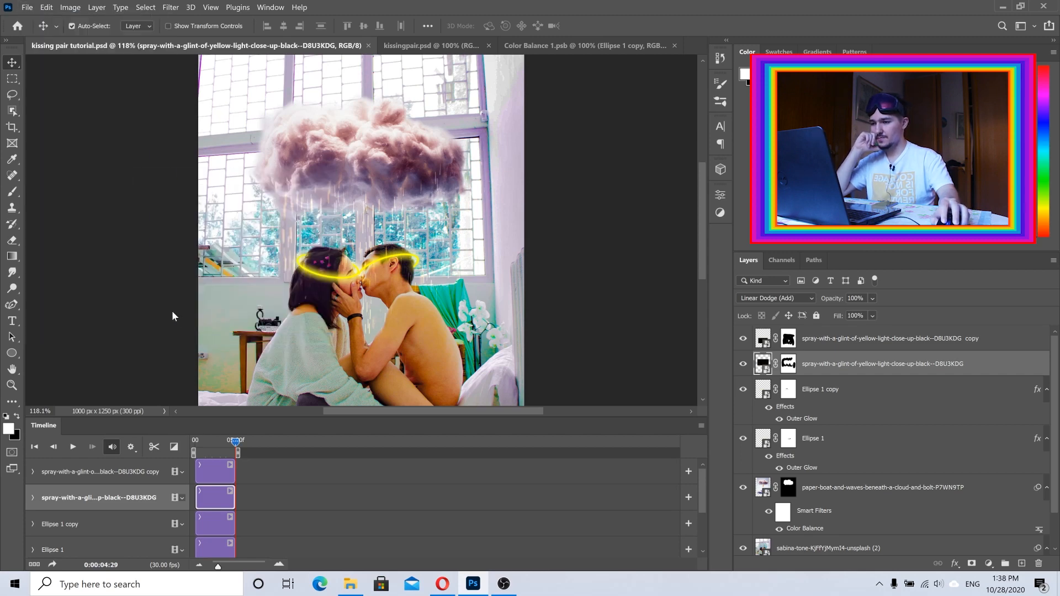
{"action": "left_click_drag", "start_coordinate": [445, 90], "coordinate": [497, 94]}
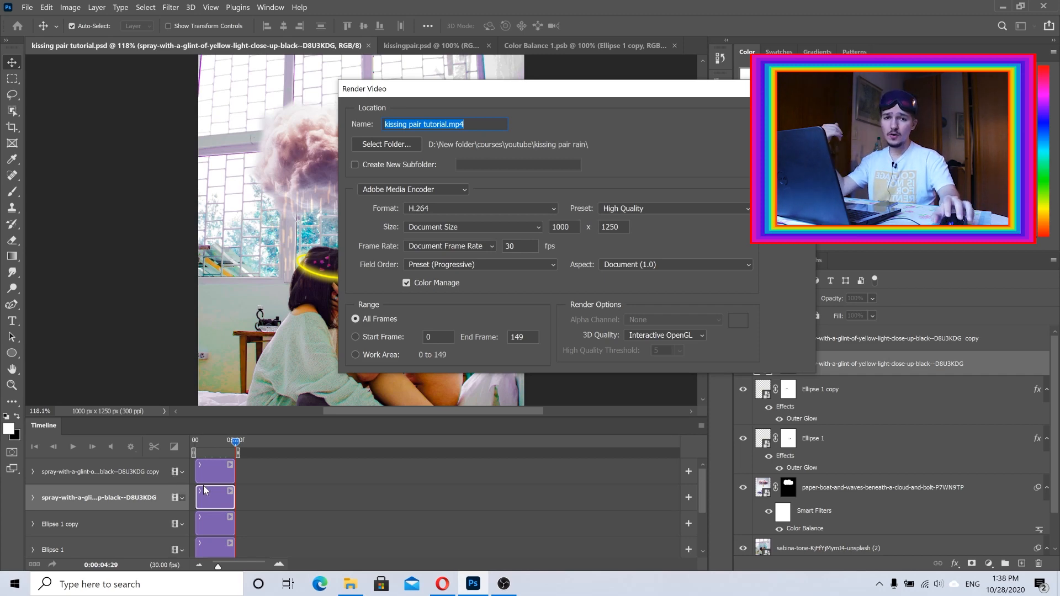
Switch to the Opera browser and look through the Animations classes on learnfromfred.com
{"action": "left_click", "coordinate": [442, 584]}
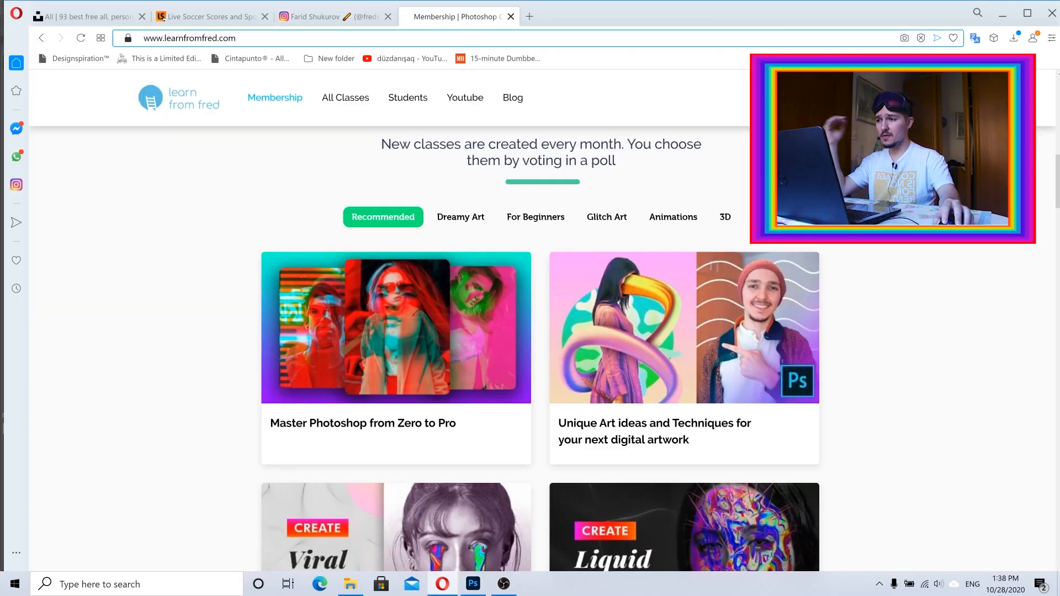
{"action": "left_click_drag", "start_coordinate": [241, 38], "coordinate": [132, 38]}
{"action": "left_click", "coordinate": [670, 219]}
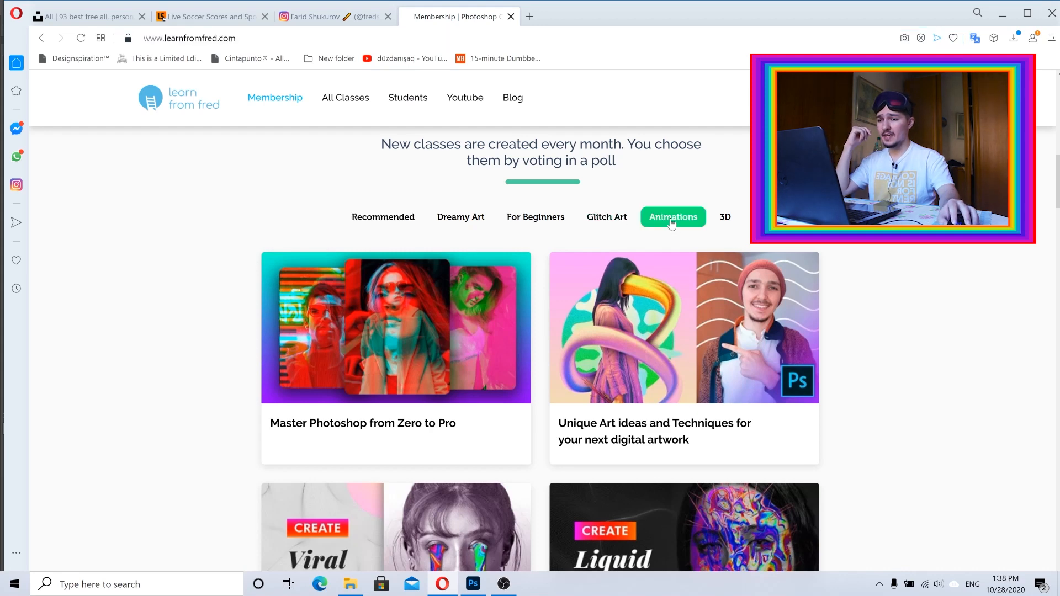
{"action": "scroll", "coordinate": [619, 284], "scroll_direction": "down", "scroll_amount": 1}
{"action": "scroll", "coordinate": [619, 283], "scroll_direction": "down", "scroll_amount": 2}
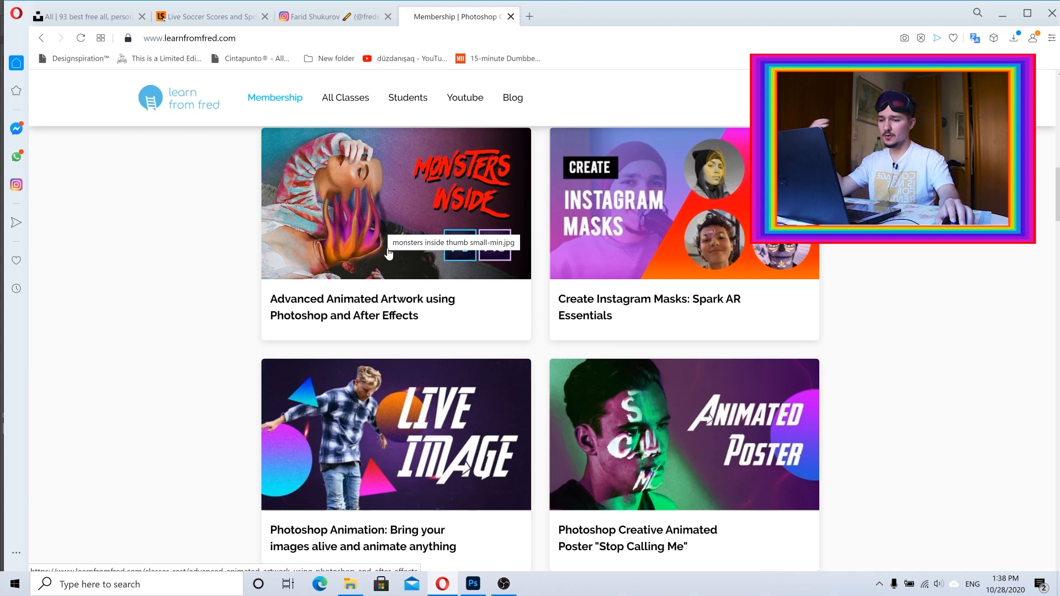
{"action": "scroll", "coordinate": [368, 409], "scroll_direction": "down", "scroll_amount": 2}
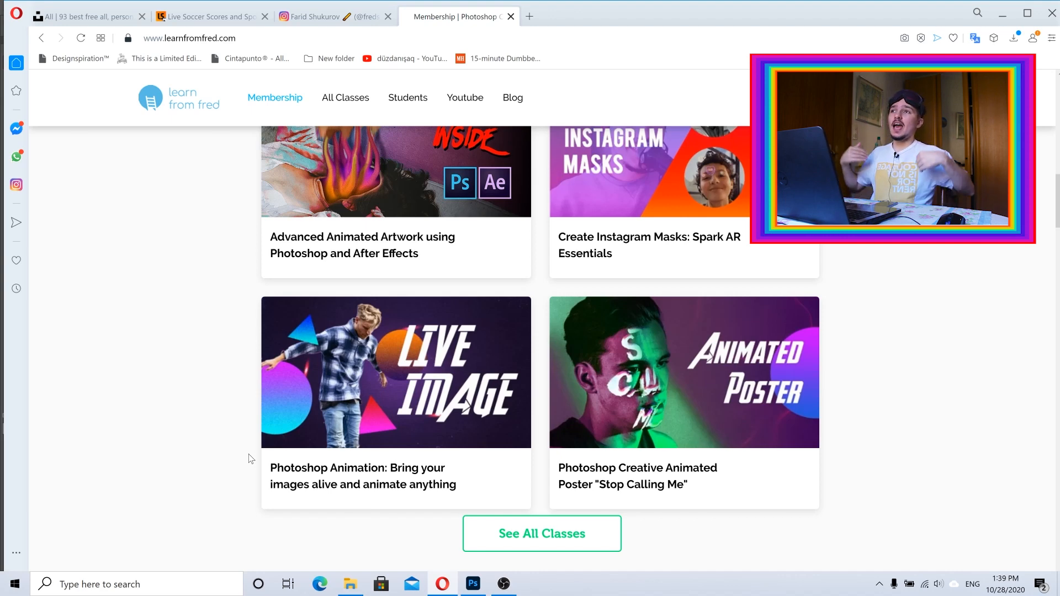
Switch back to Photoshop and set the video's render folder to the Desktop
{"action": "left_click", "coordinate": [464, 584]}
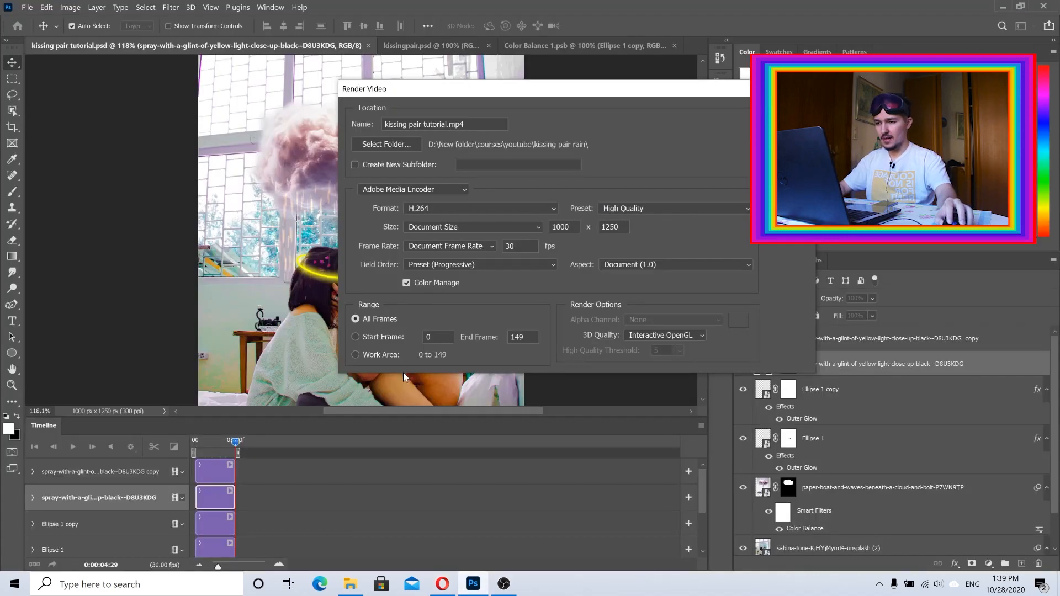
{"action": "left_click_drag", "start_coordinate": [439, 92], "coordinate": [422, 126]}
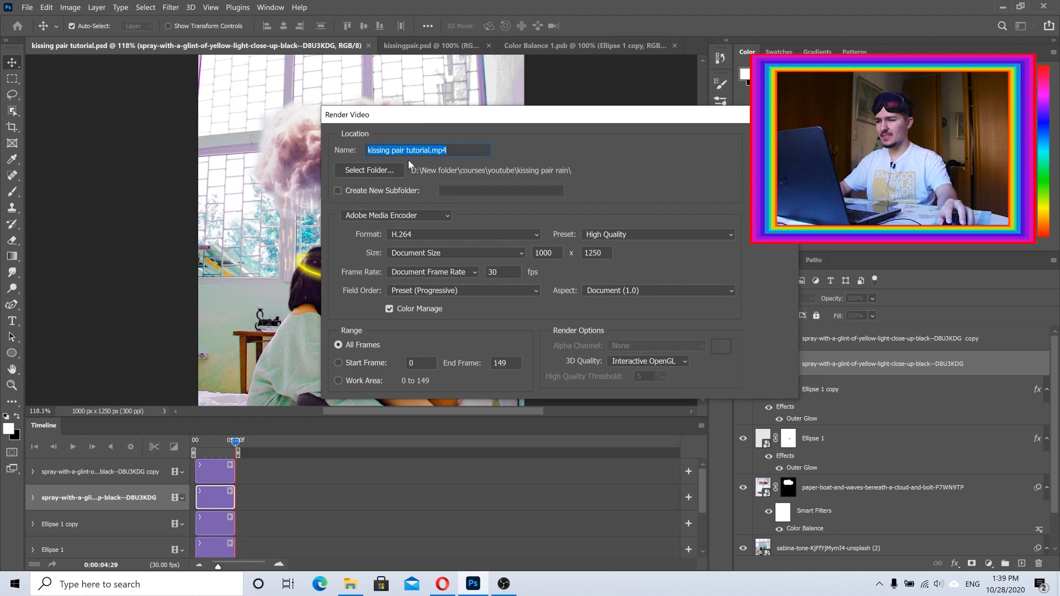
{"action": "left_click", "coordinate": [370, 170]}
{"action": "scroll", "coordinate": [376, 331], "scroll_direction": "down", "scroll_amount": 3}
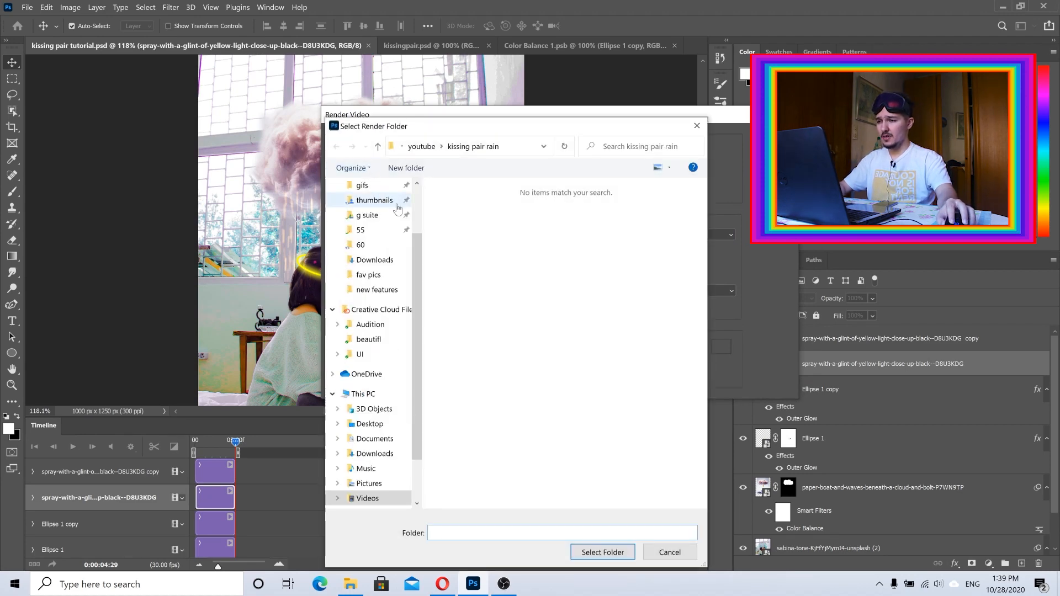
{"action": "left_click", "coordinate": [354, 424]}
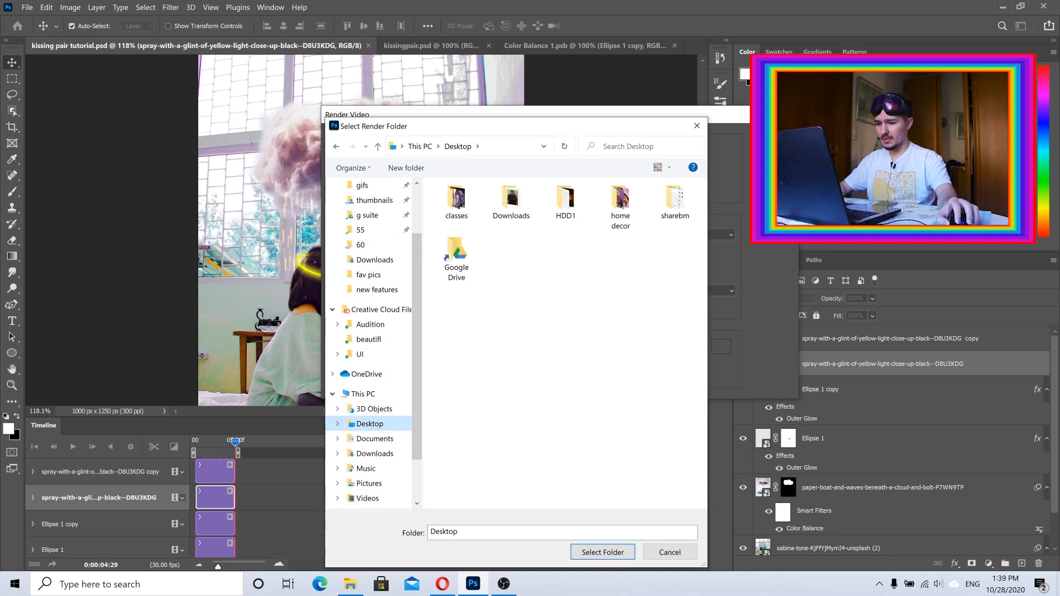
{"action": "left_click", "coordinate": [598, 552]}
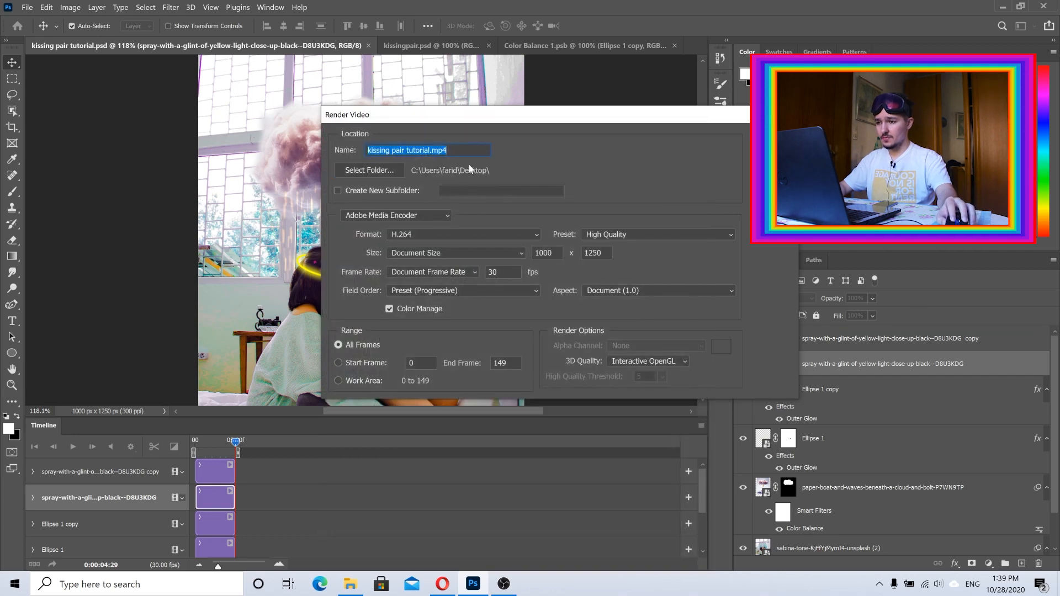
Keep Adobe Media Encoder with the H.264 format and render all frames as kissing pair tutorial.mp4
{"action": "left_click", "coordinate": [409, 215]}
{"action": "left_click", "coordinate": [406, 217]}
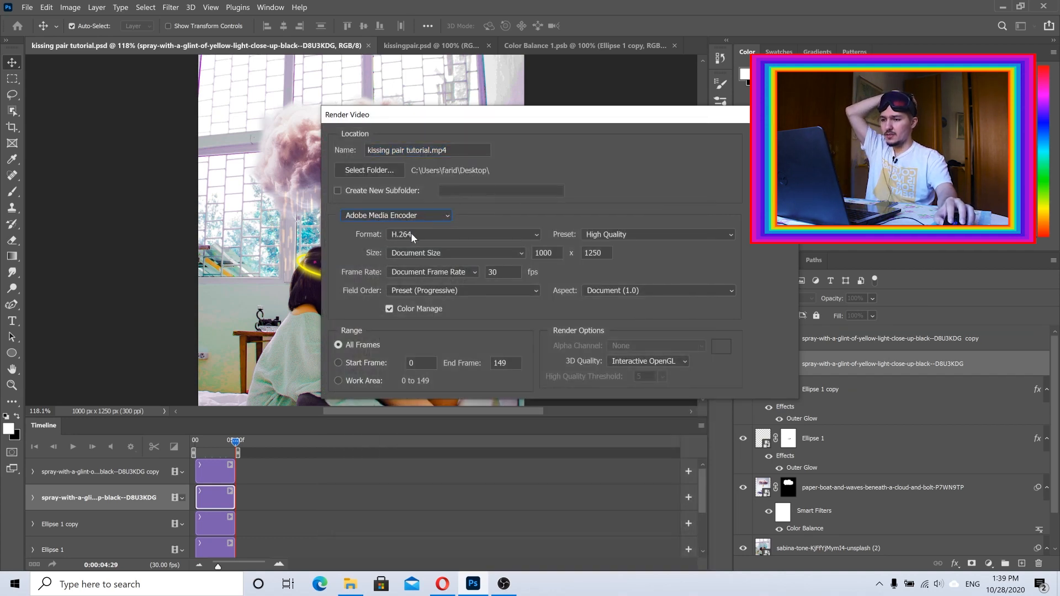
{"action": "left_click", "coordinate": [407, 237]}
{"action": "left_click", "coordinate": [395, 239]}
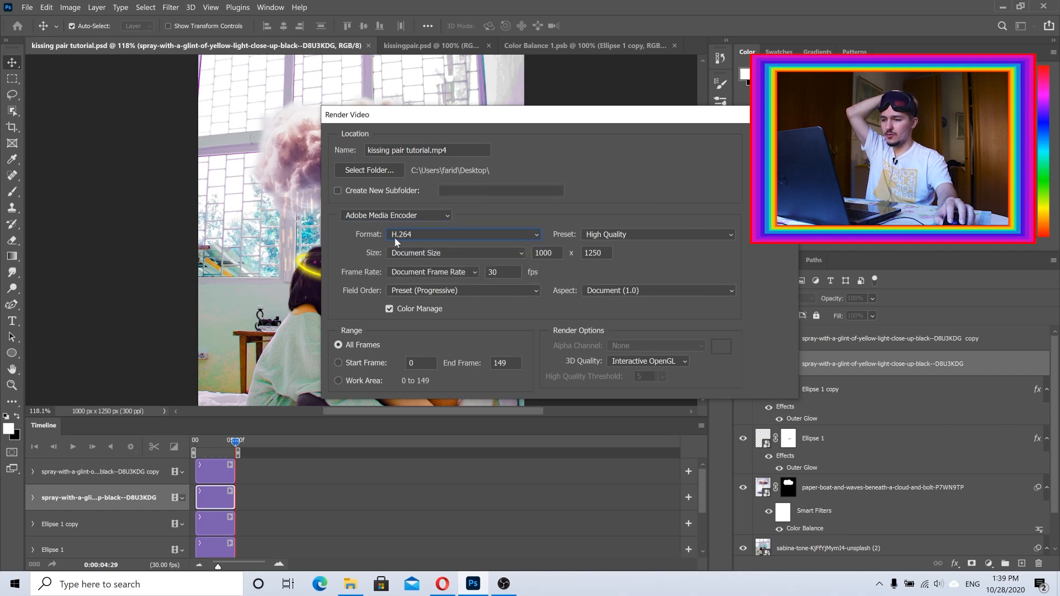
{"action": "left_click", "coordinate": [434, 235]}
{"action": "left_click", "coordinate": [432, 231]}
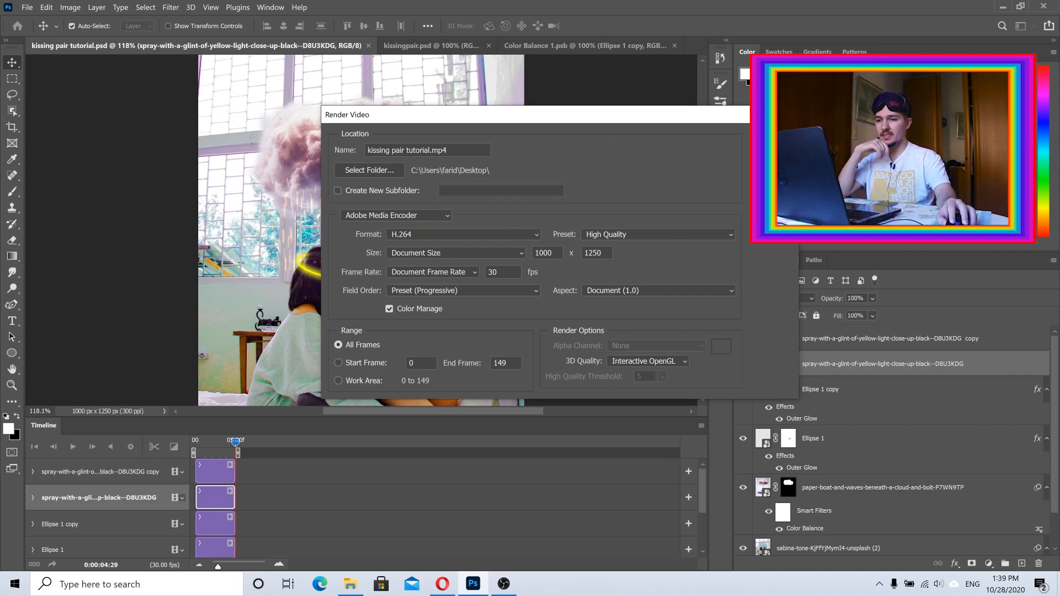
{"action": "key", "text": "Return"}
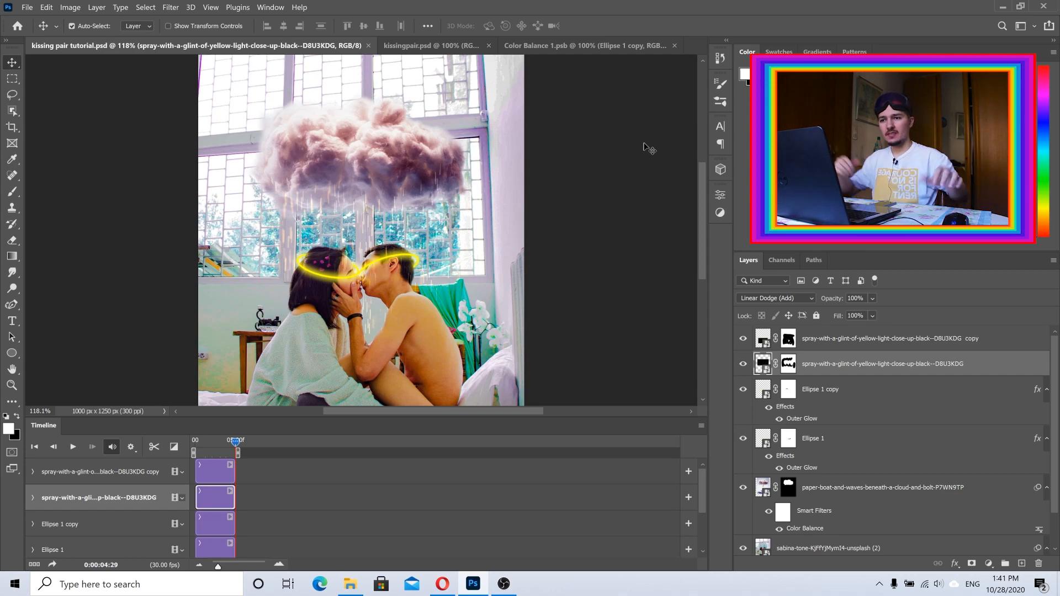
Minimise the open windows, play kissing pair tutorial.mp4 from the desktop and pause it
{"action": "left_click", "coordinate": [1004, 7]}
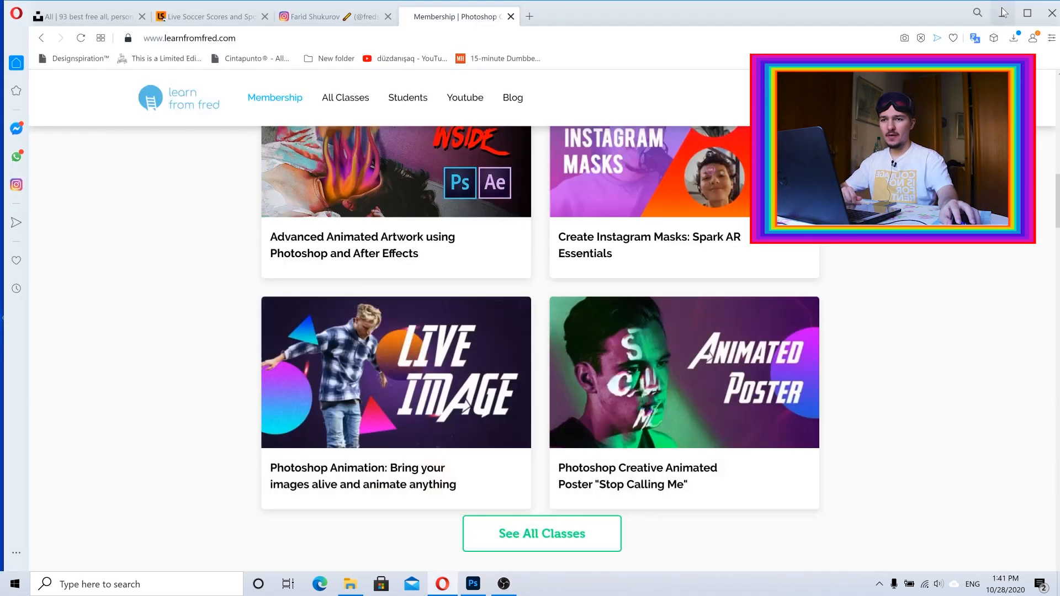
{"action": "left_click", "coordinate": [1004, 8]}
{"action": "left_click", "coordinate": [609, 95]}
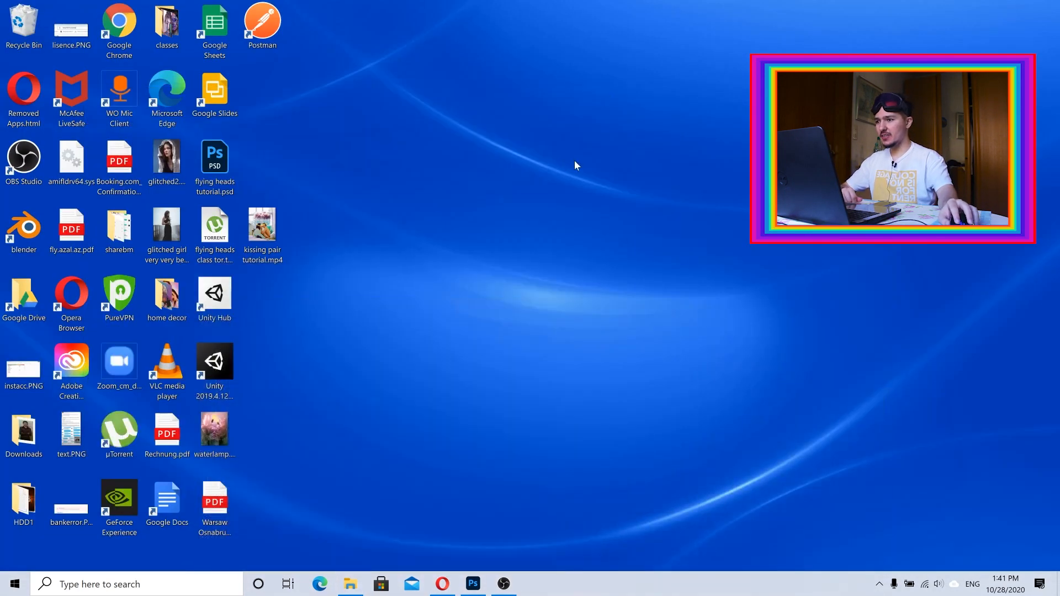
{"action": "double_click", "coordinate": [259, 239]}
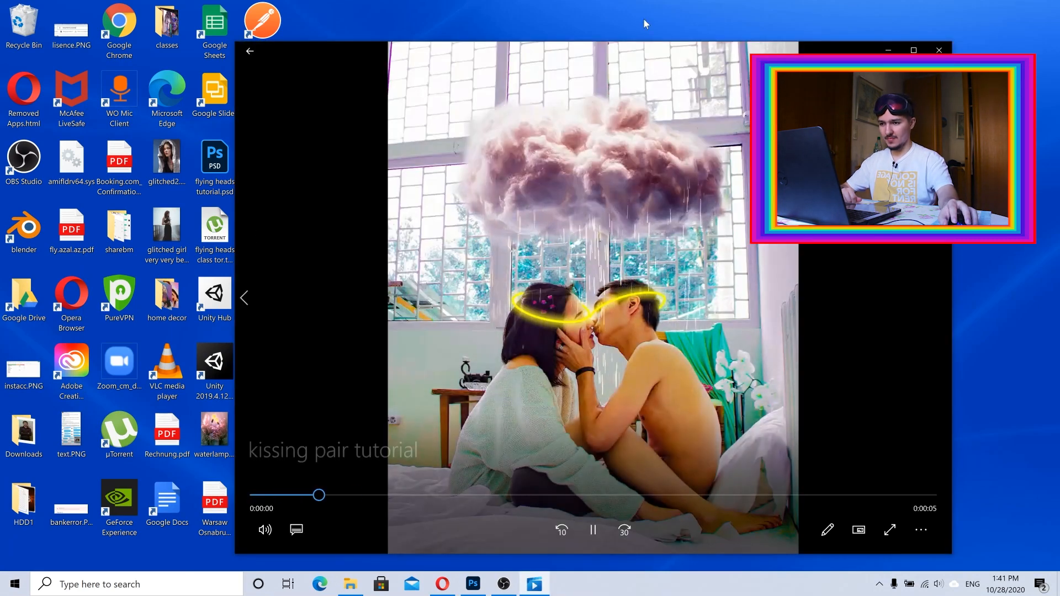
{"action": "left_click", "coordinate": [593, 530]}
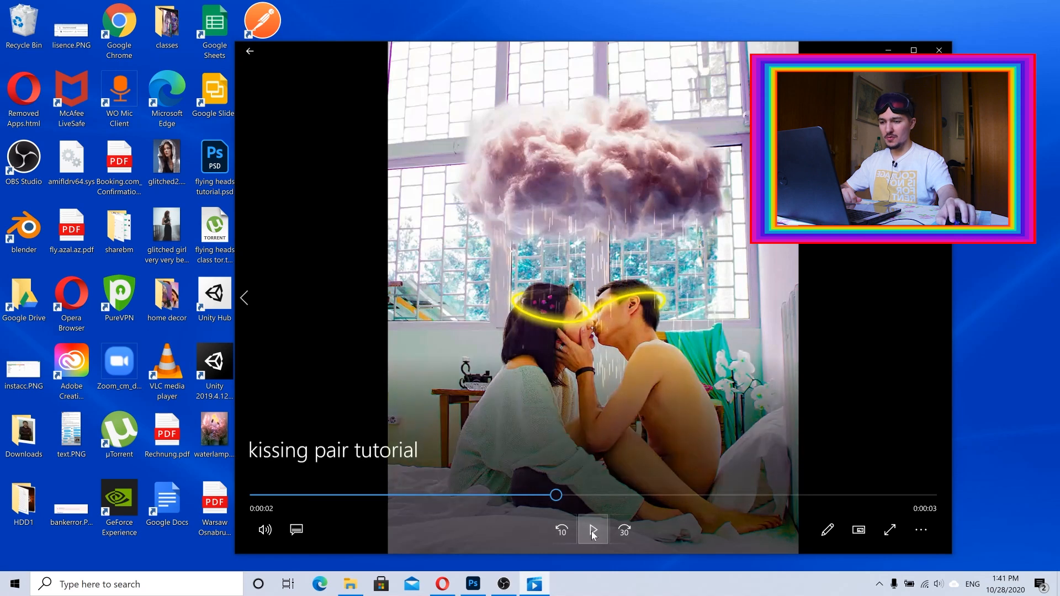
Turn on Repeat for the video, watch the rain animation loop, and close the player
{"action": "left_click", "coordinate": [920, 531]}
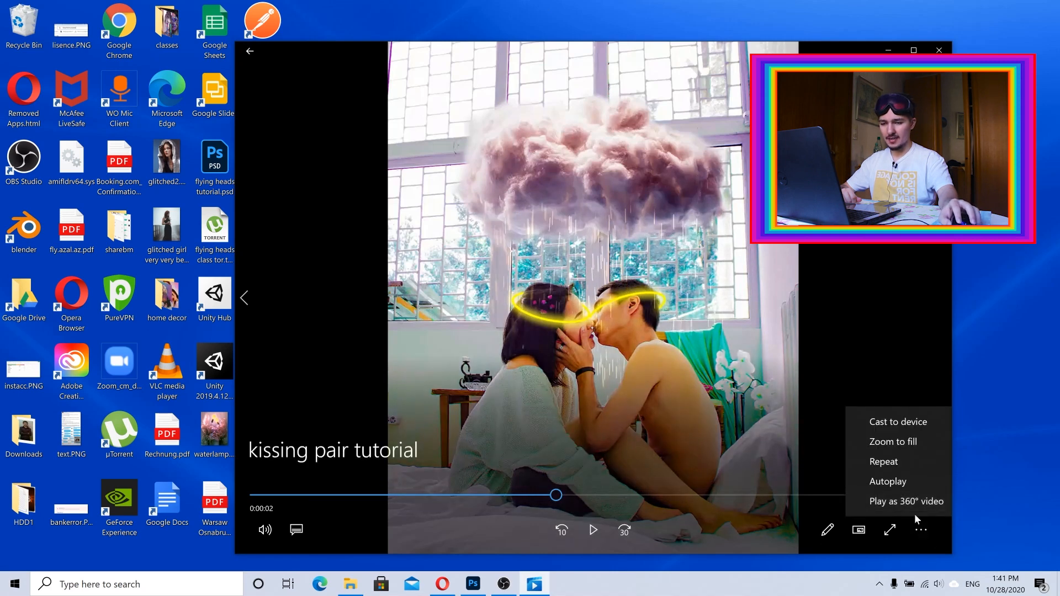
{"action": "left_click", "coordinate": [884, 462]}
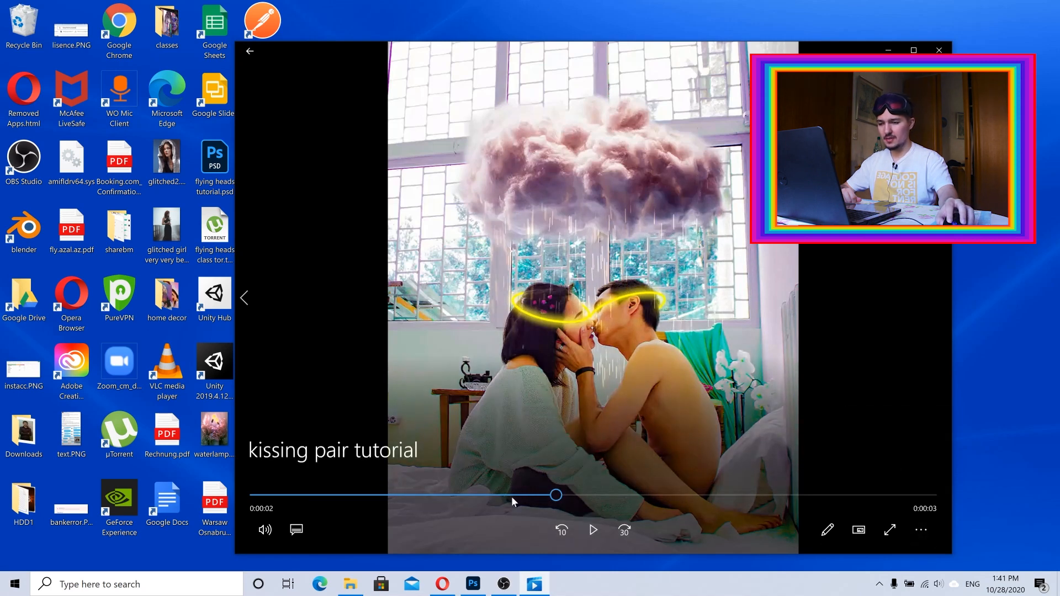
{"action": "left_click", "coordinate": [601, 540]}
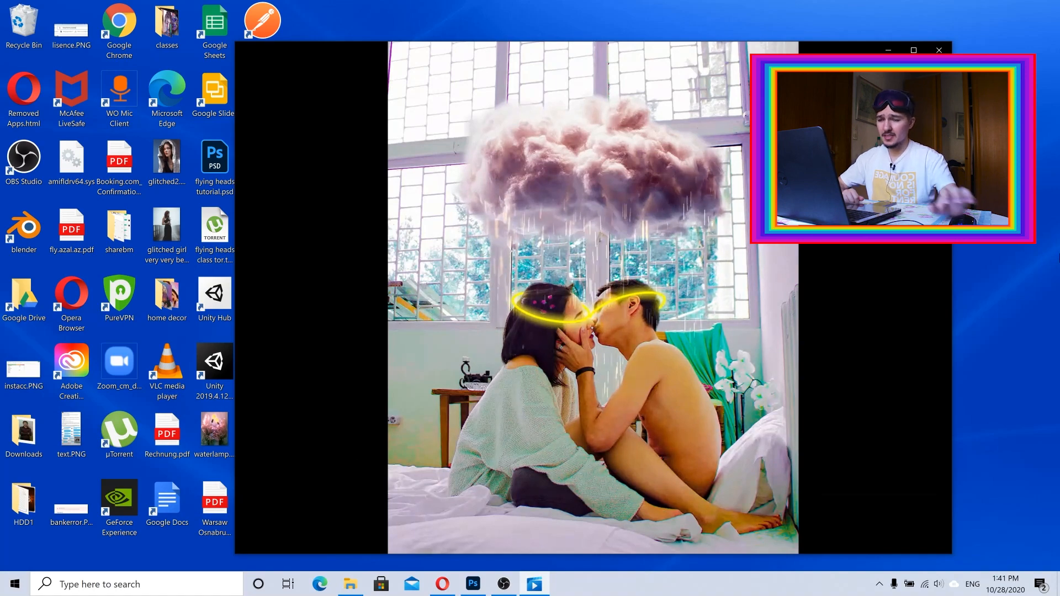
{"action": "mouse_move", "coordinate": [737, 160]}
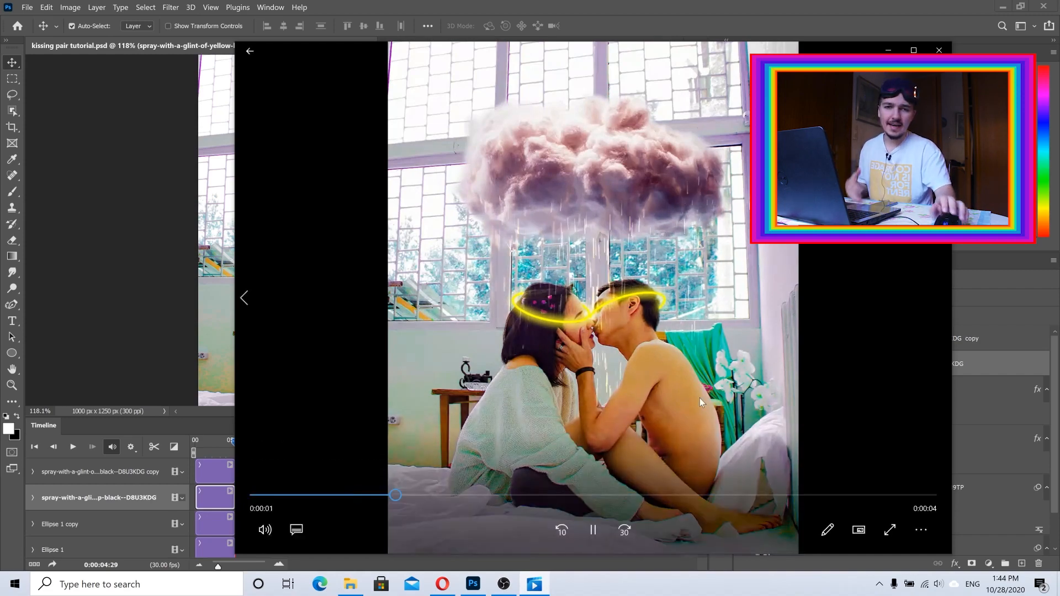
{"action": "left_click", "coordinate": [593, 530]}
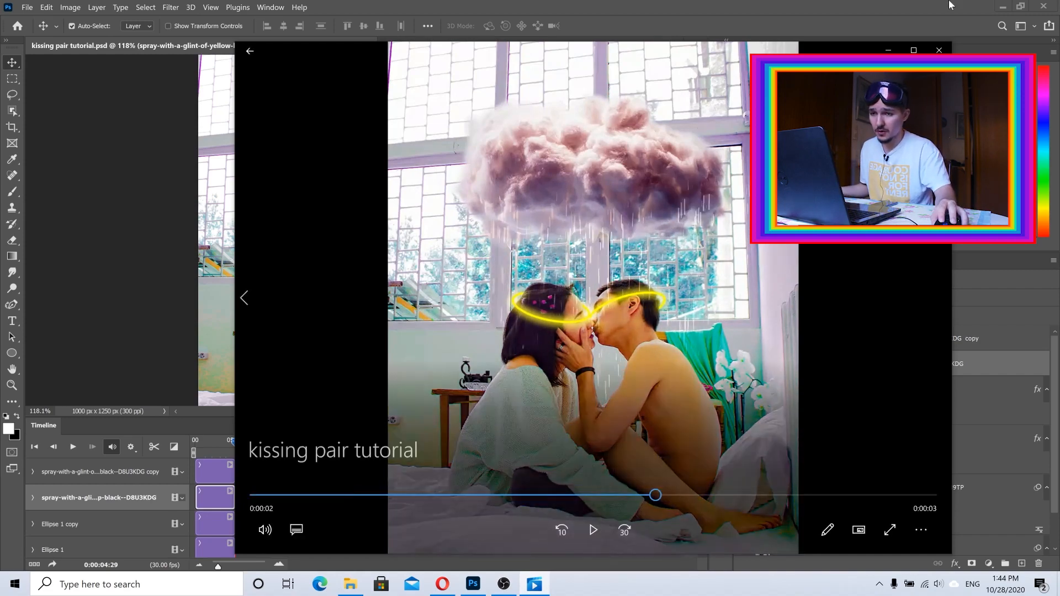
{"action": "left_click", "coordinate": [939, 50]}
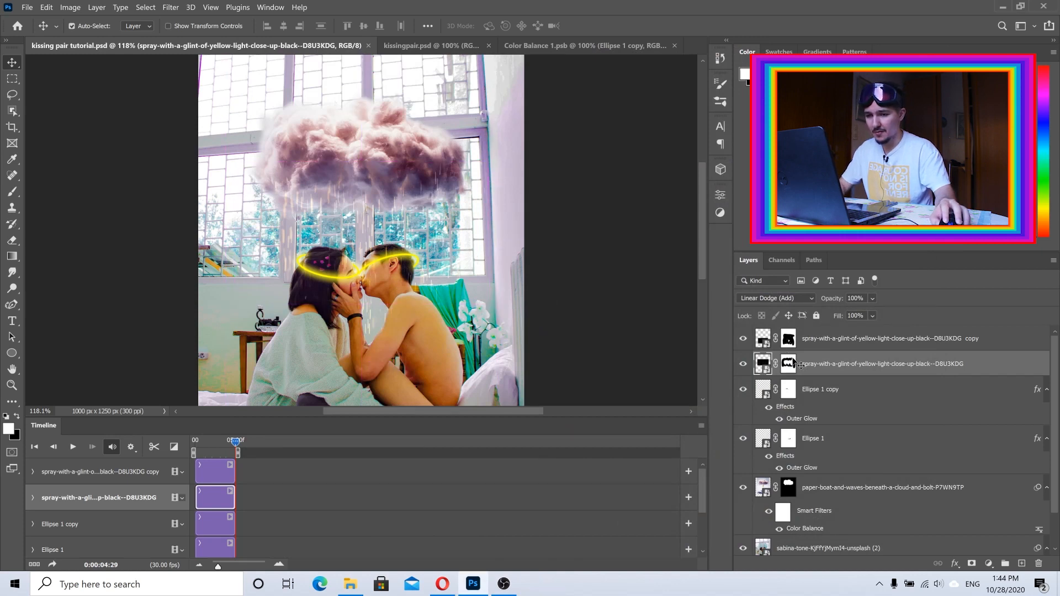
On the original spray layer's mask, paint out the stray drops beside the cloud's right edge with a black 128 px brush
{"action": "left_click", "coordinate": [743, 363]}
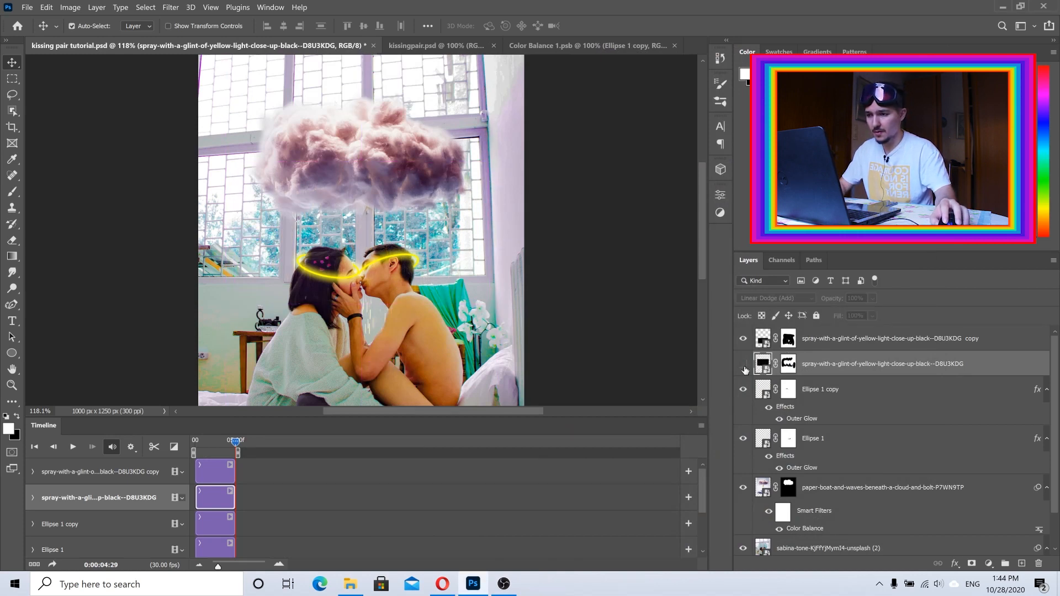
{"action": "left_click", "coordinate": [743, 363]}
{"action": "left_click", "coordinate": [788, 365]}
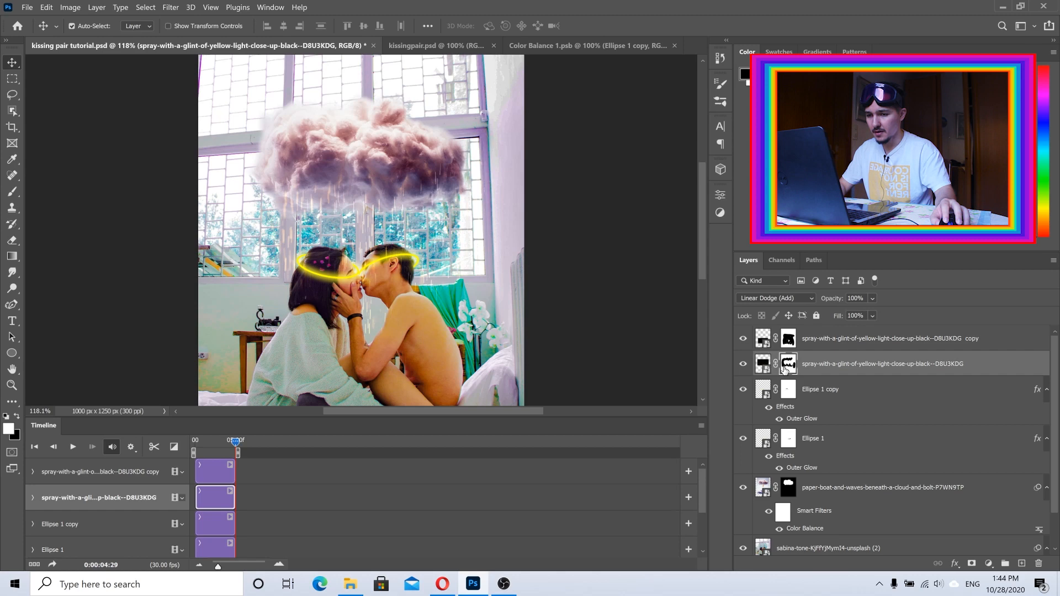
{"action": "left_click", "coordinate": [14, 193]}
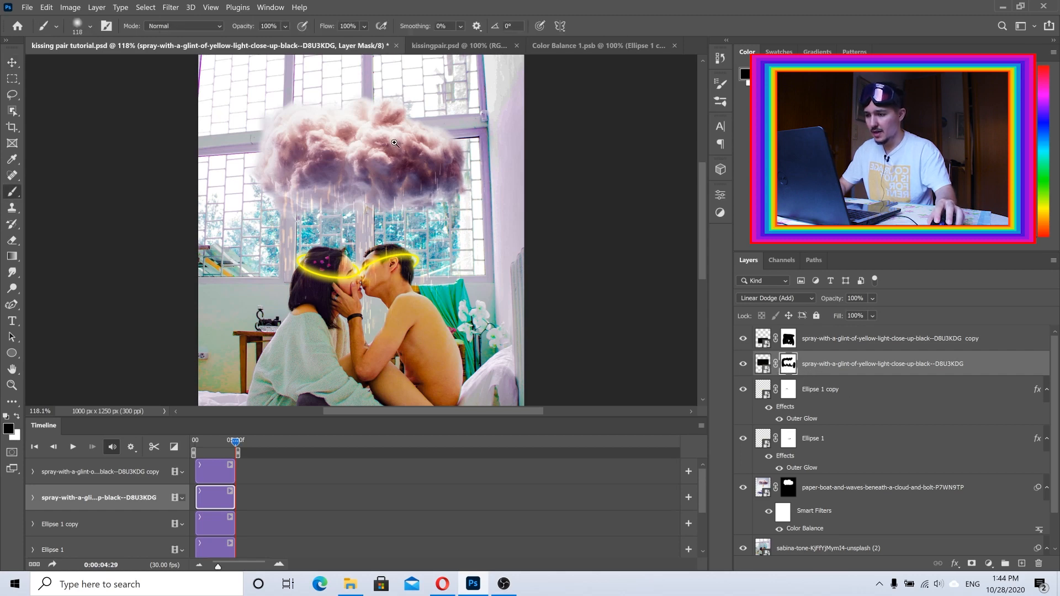
{"action": "scroll", "coordinate": [395, 143], "scroll_direction": "up", "scroll_amount": 3}
{"action": "right_click", "coordinate": [502, 190], "text": "alt"}
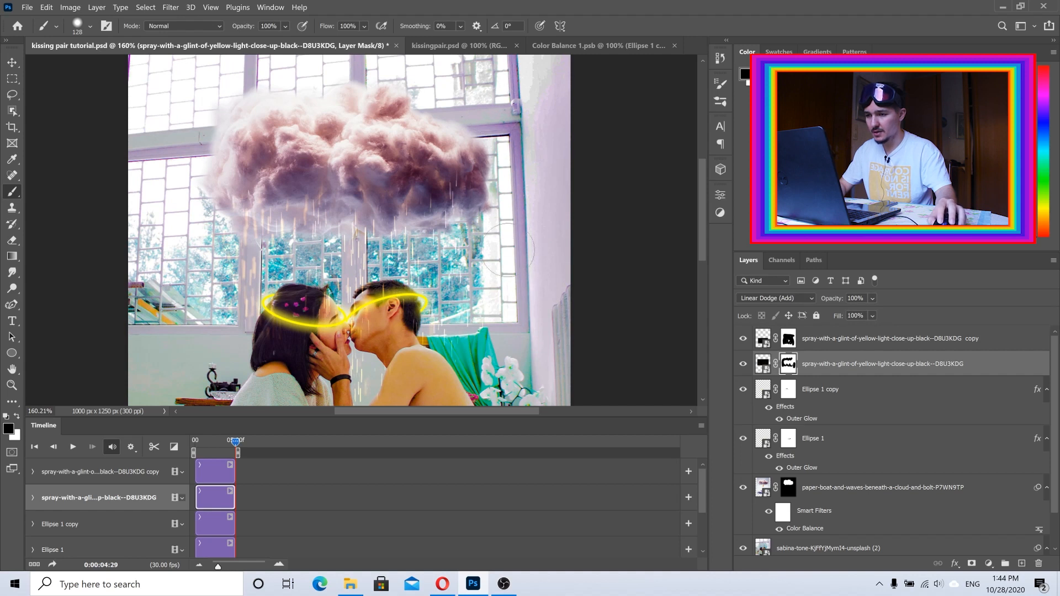
Paint black on the spray copy layer's mask down the right side of the cloud and rain
{"action": "left_click", "coordinate": [789, 341]}
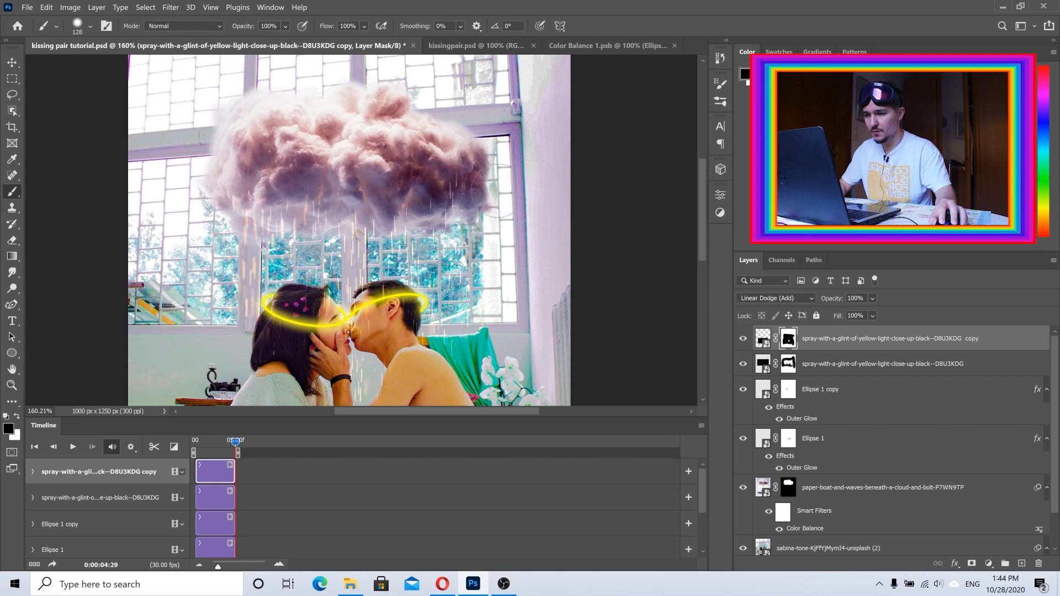
{"action": "left_click_drag", "start_coordinate": [488, 129], "coordinate": [493, 299]}
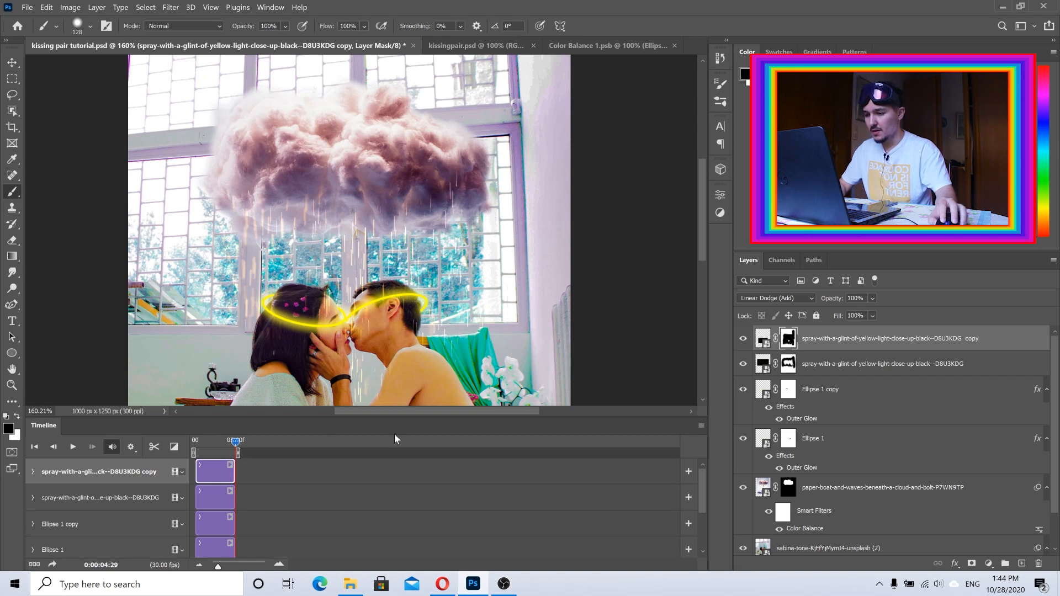
{"action": "left_click_drag", "start_coordinate": [329, 302], "coordinate": [413, 259]}
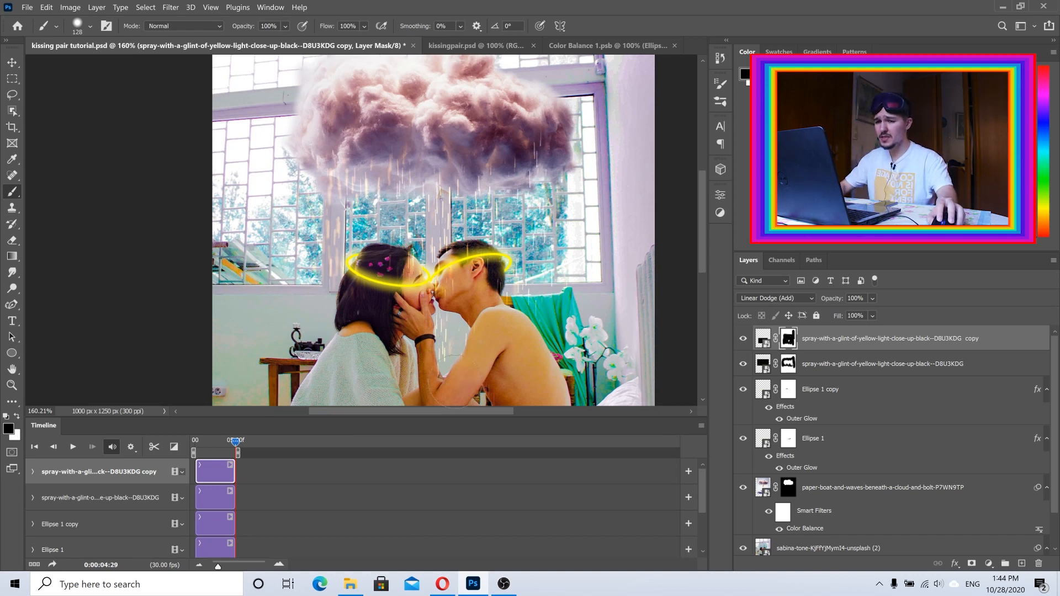
Open the original spray layer's smart object contents and set the video clip's speed to 50%
{"action": "left_click", "coordinate": [766, 341]}
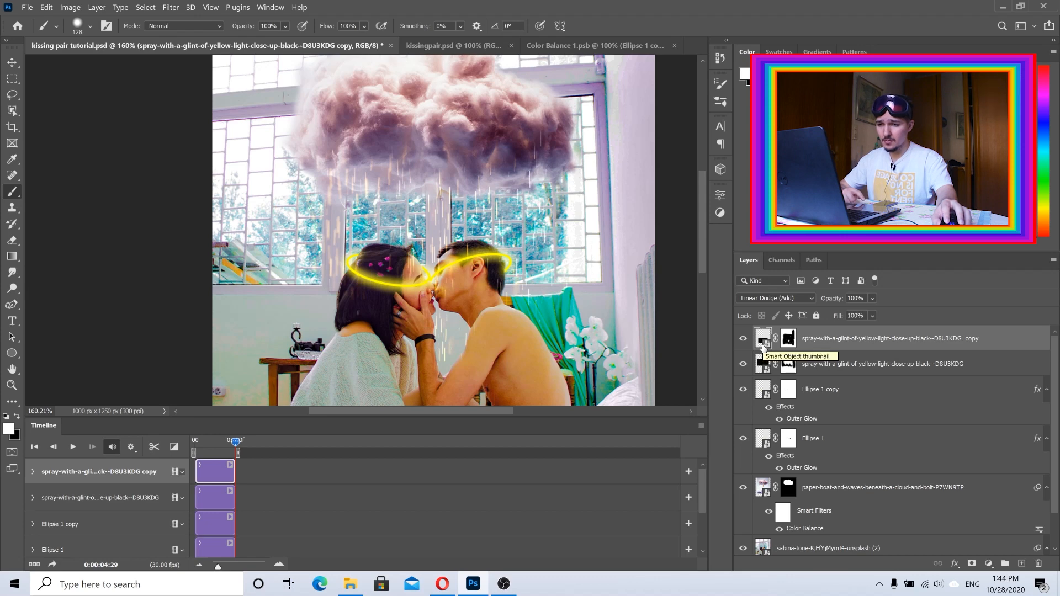
{"action": "left_click", "coordinate": [764, 367]}
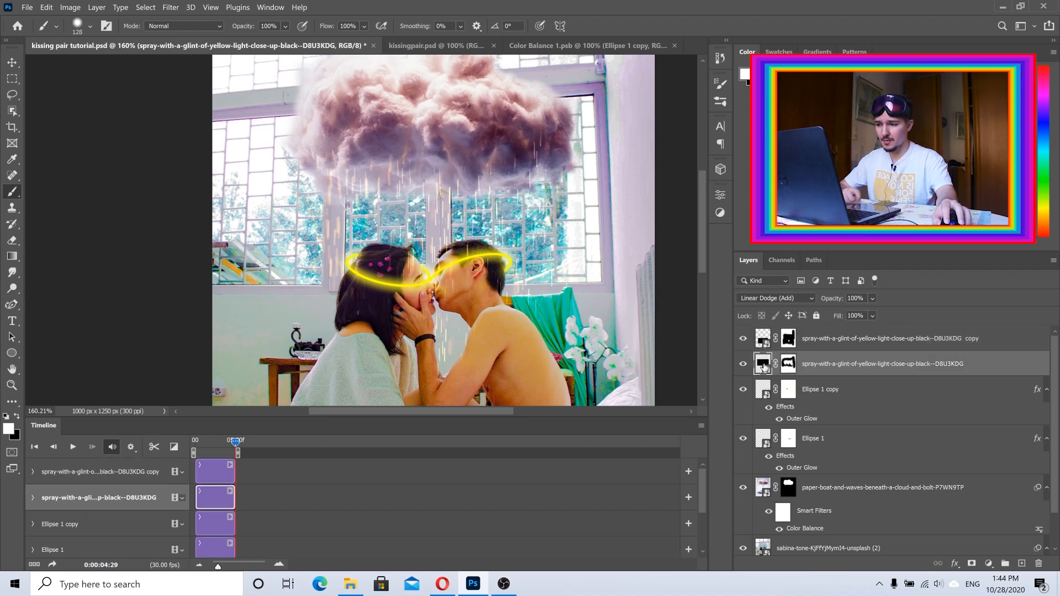
{"action": "double_click", "coordinate": [764, 367]}
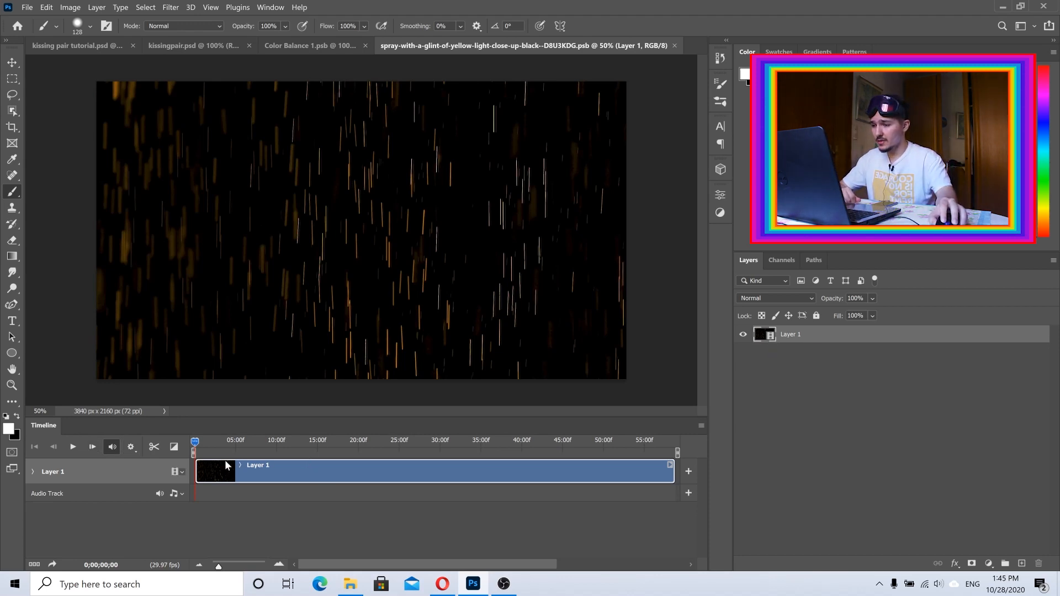
{"action": "right_click", "coordinate": [331, 474]}
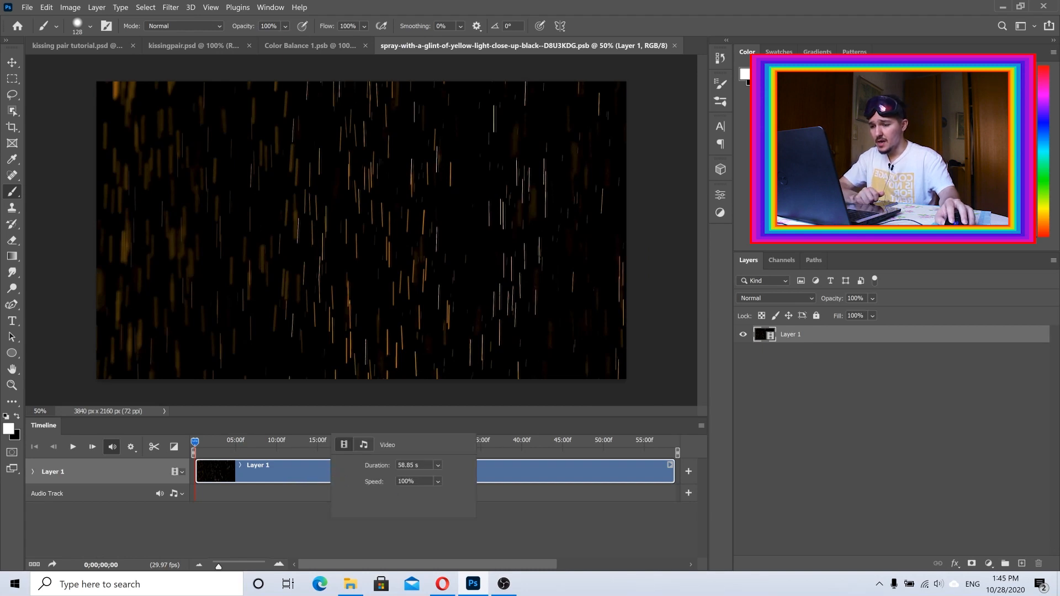
{"action": "left_click", "coordinate": [414, 482]}
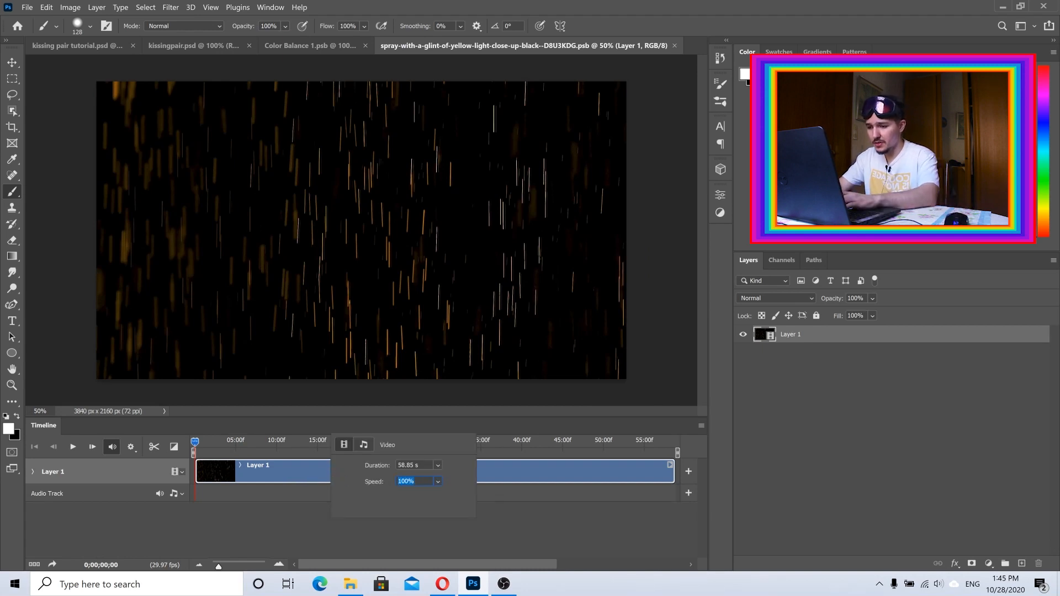
{"action": "type", "text": "50"}
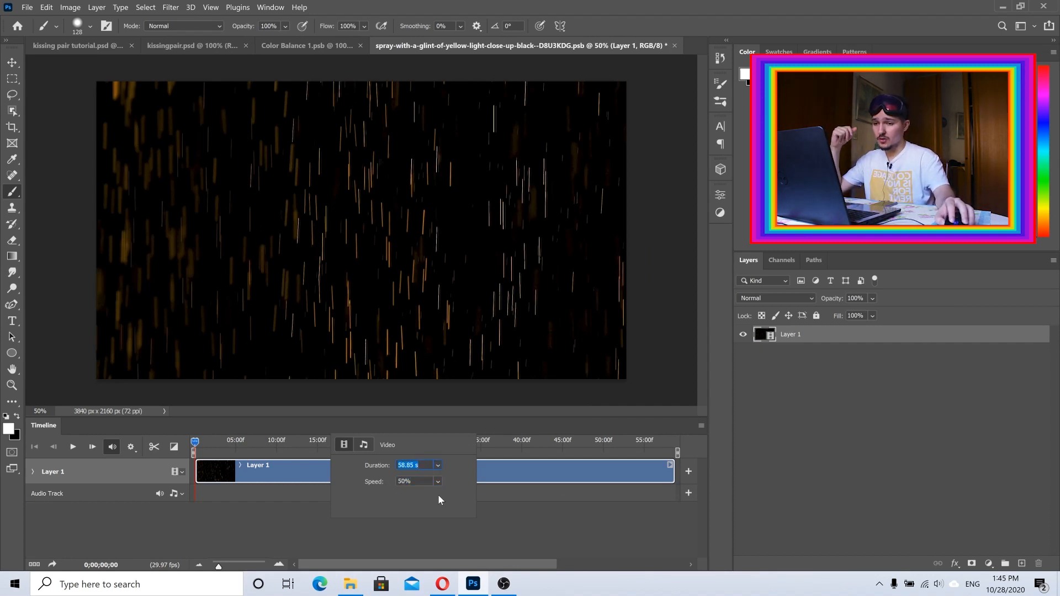
Save the spray smart object and return to the kissing pair tutorial document
{"action": "left_click", "coordinate": [27, 7]}
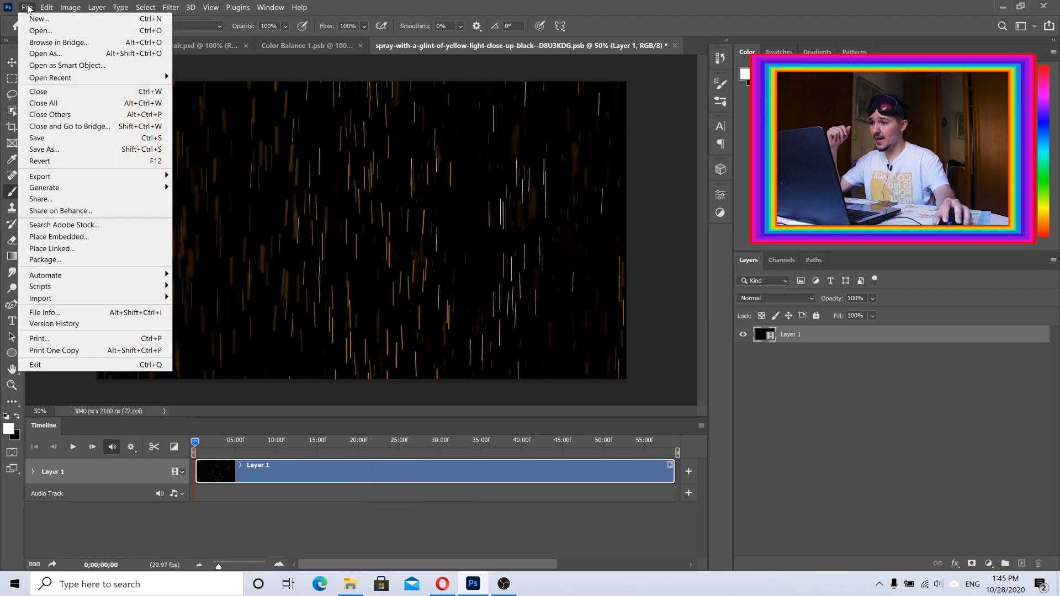
{"action": "left_click", "coordinate": [58, 138]}
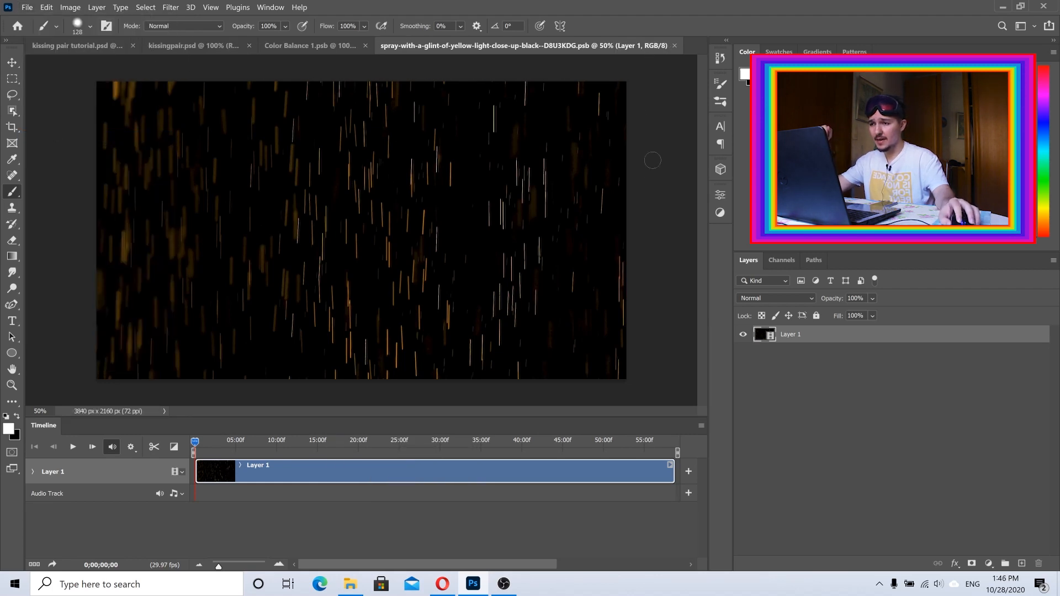
{"action": "left_click", "coordinate": [87, 47]}
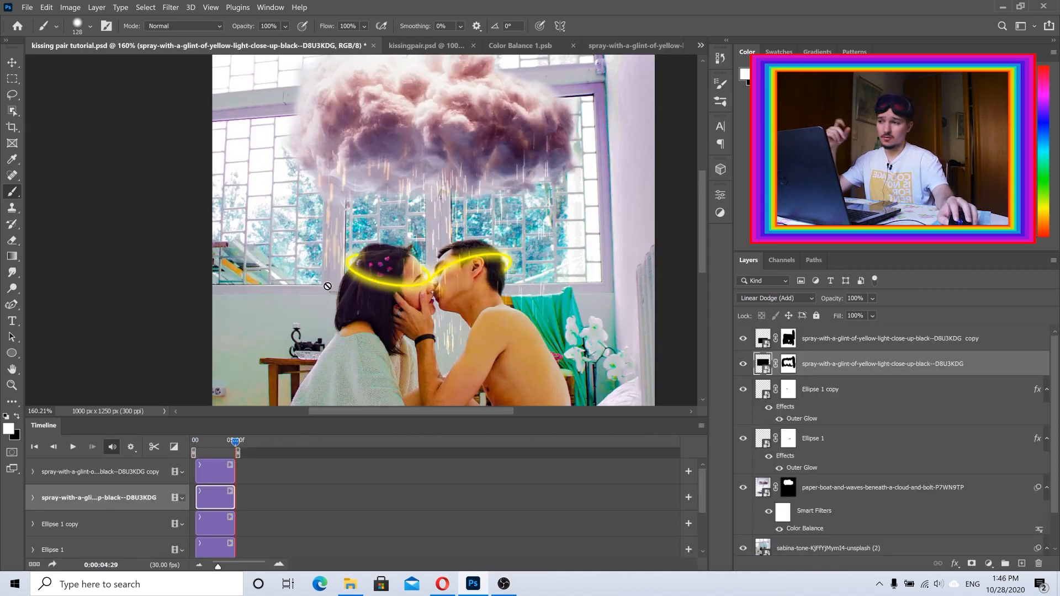
Render the document to the Desktop as kissing pair tutorial2.mp4, using H.264, High Quality, document size and all frames
{"action": "left_click", "coordinate": [27, 7]}
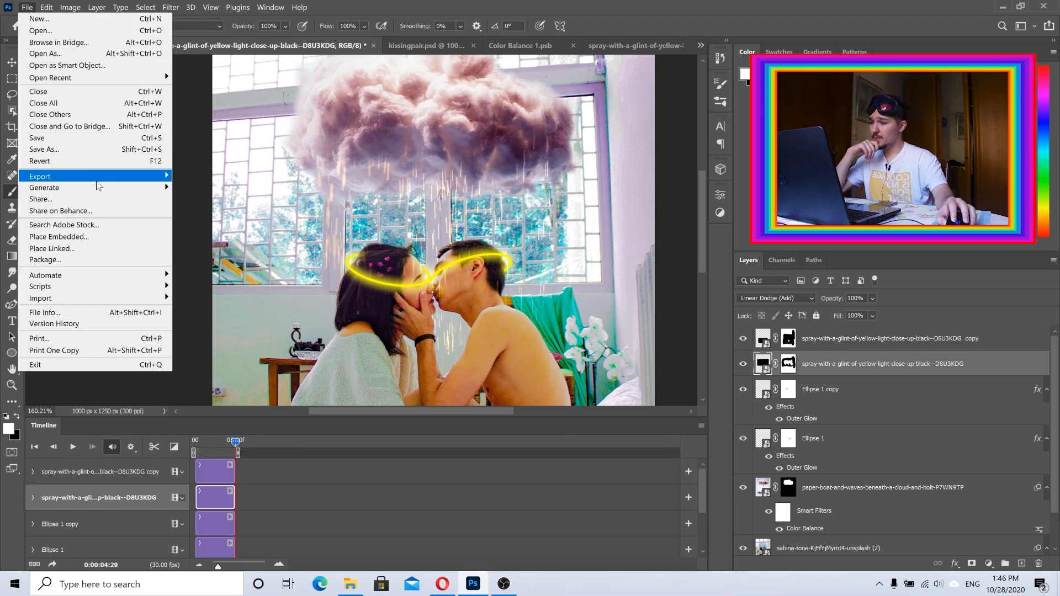
{"action": "mouse_move", "coordinate": [98, 182]}
{"action": "left_click", "coordinate": [198, 337]}
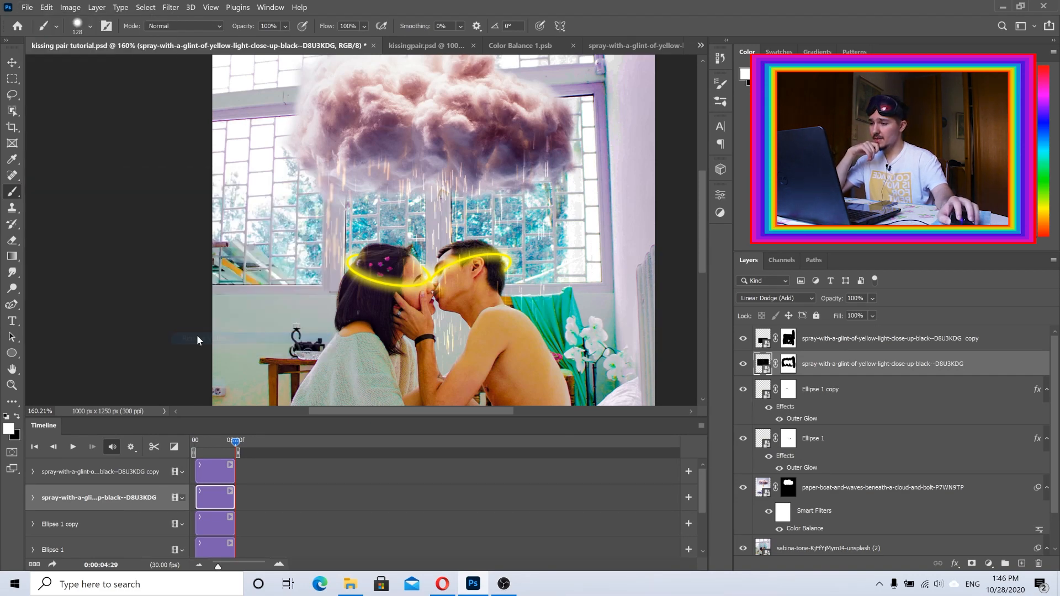
{"action": "left_click", "coordinate": [430, 150]}
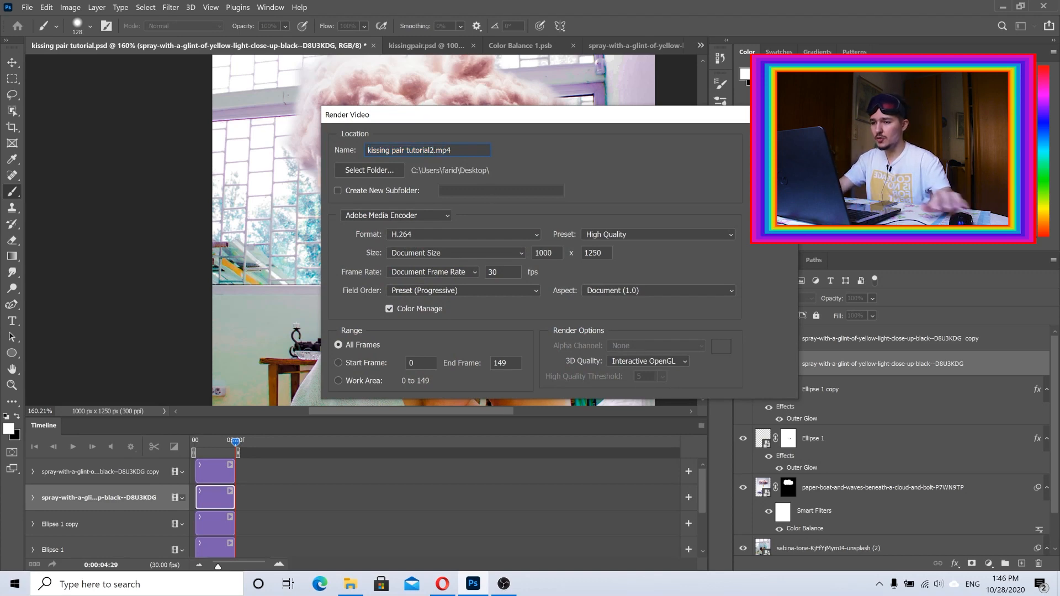
{"action": "key", "text": "Return"}
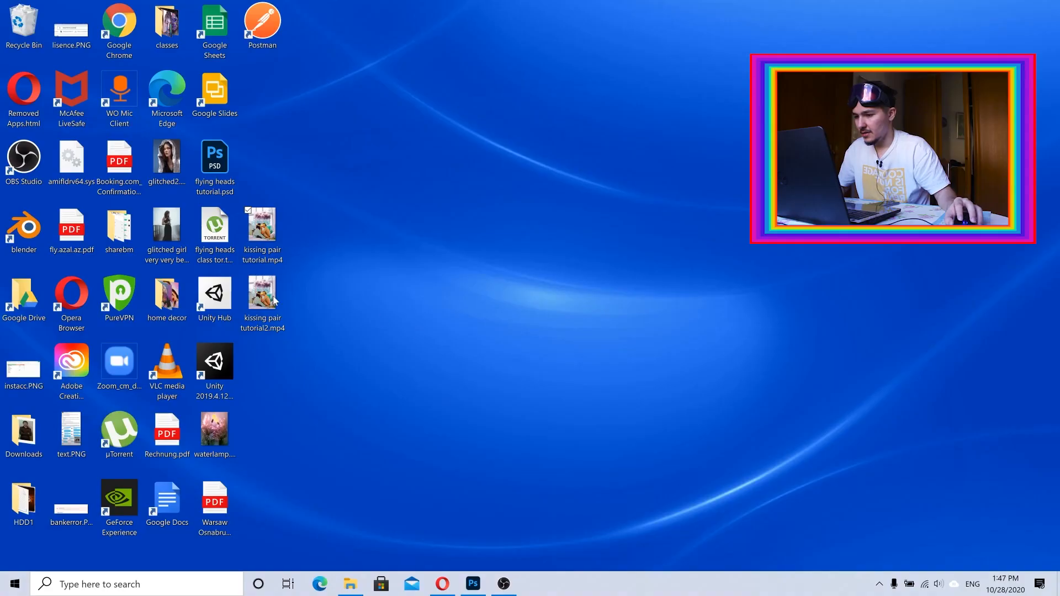
Open kissing pair tutorial2.mp4 from the desktop in the video player and replay it to check the slowed rain
{"action": "double_click", "coordinate": [263, 295]}
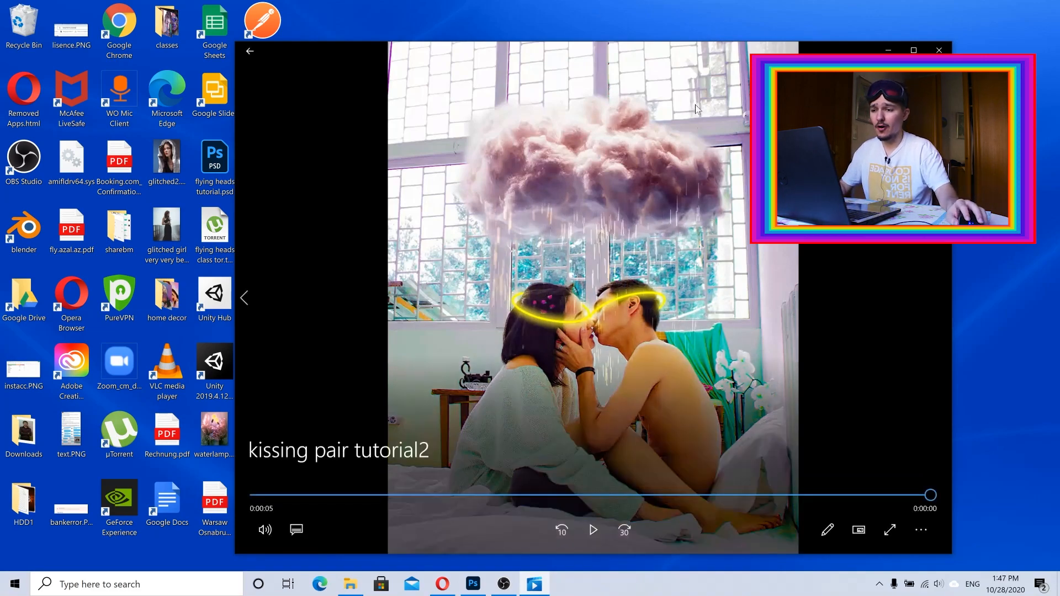
{"action": "left_click", "coordinate": [594, 530]}
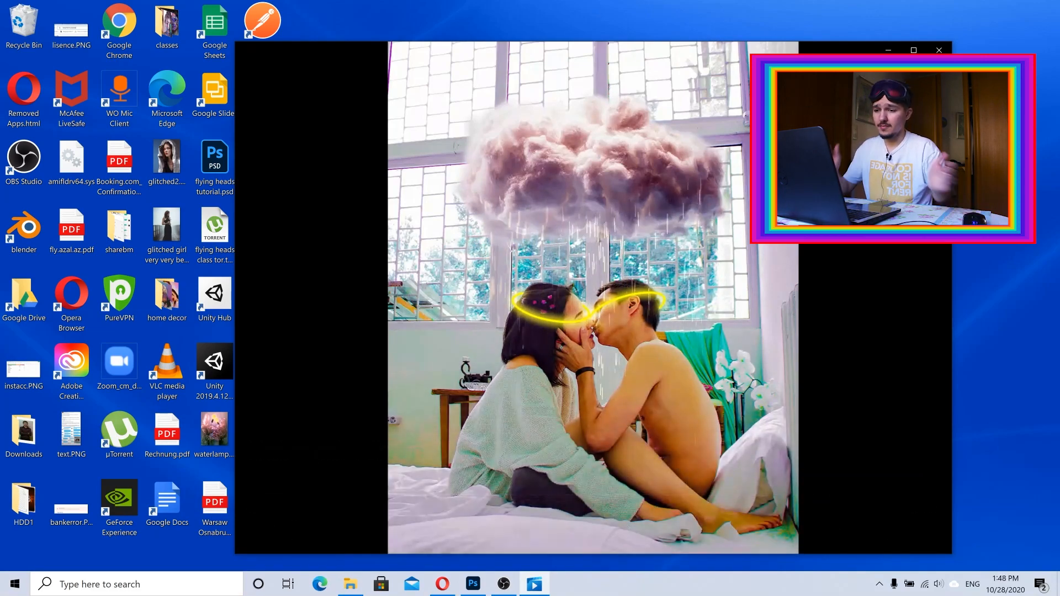